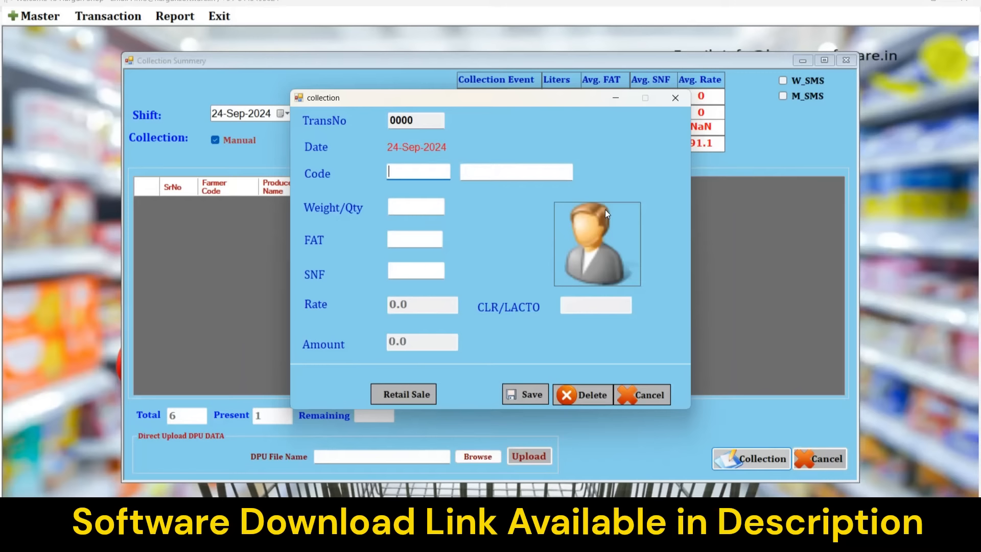
Enter farmer code 1 with 1 litre, FAT 6.5 and SNF 9, and save the entry at amount 50.
{"action": "type", "text": "1"}
{"action": "key", "text": "Return"}
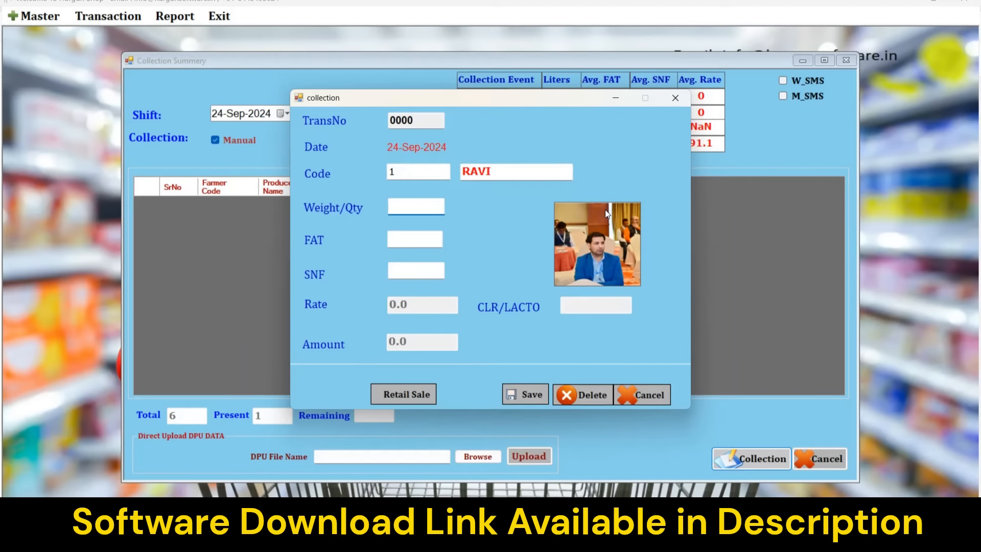
{"action": "type", "text": "1"}
{"action": "key", "text": "Return"}
{"action": "type", "text": "6.5"}
{"action": "key", "text": "Return"}
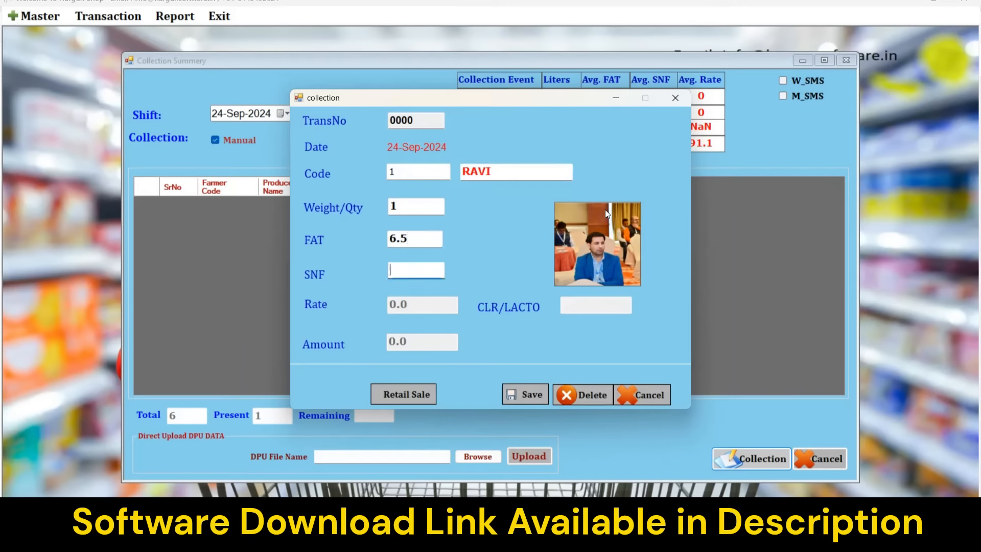
{"action": "type", "text": "9"}
{"action": "key", "text": "Return"}
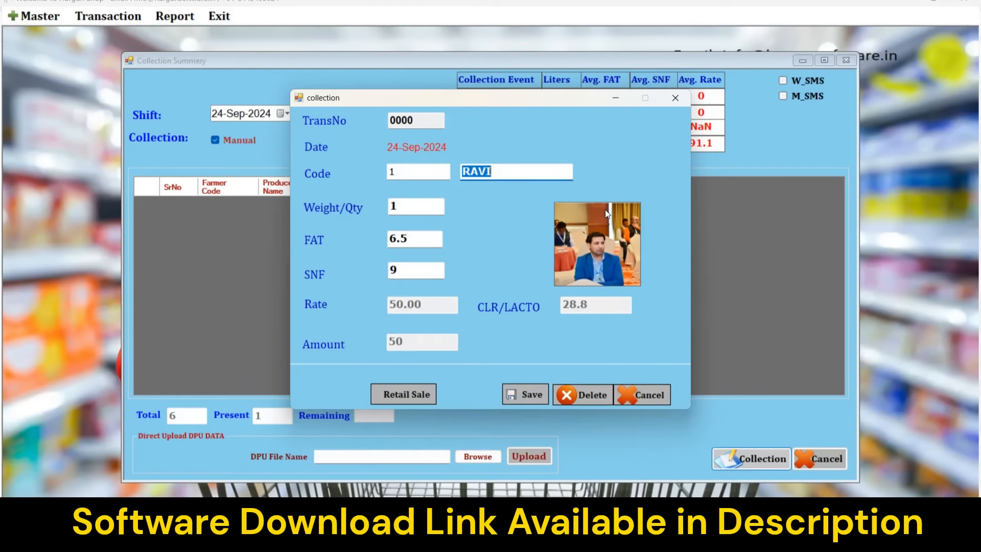
{"action": "key", "text": "Return"}
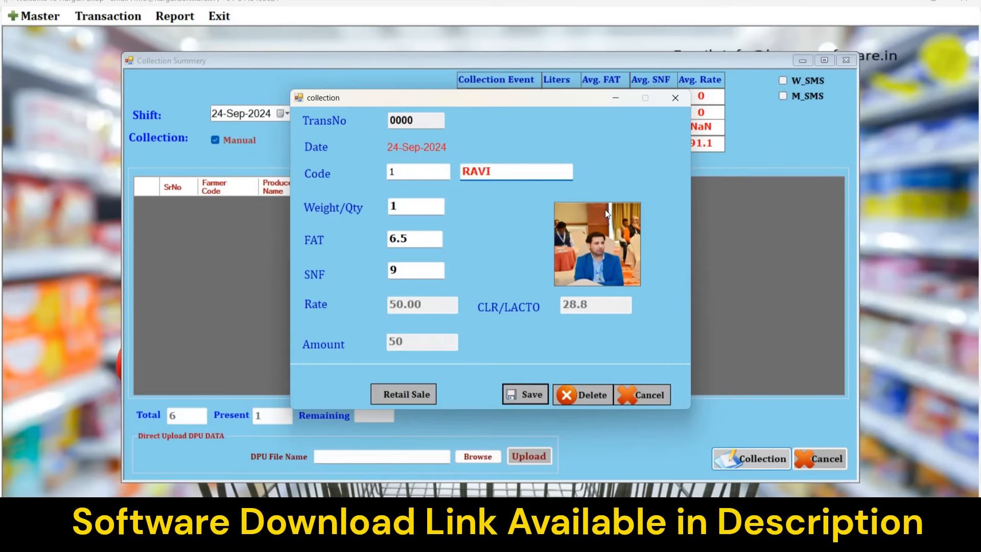
{"action": "key", "text": "Return"}
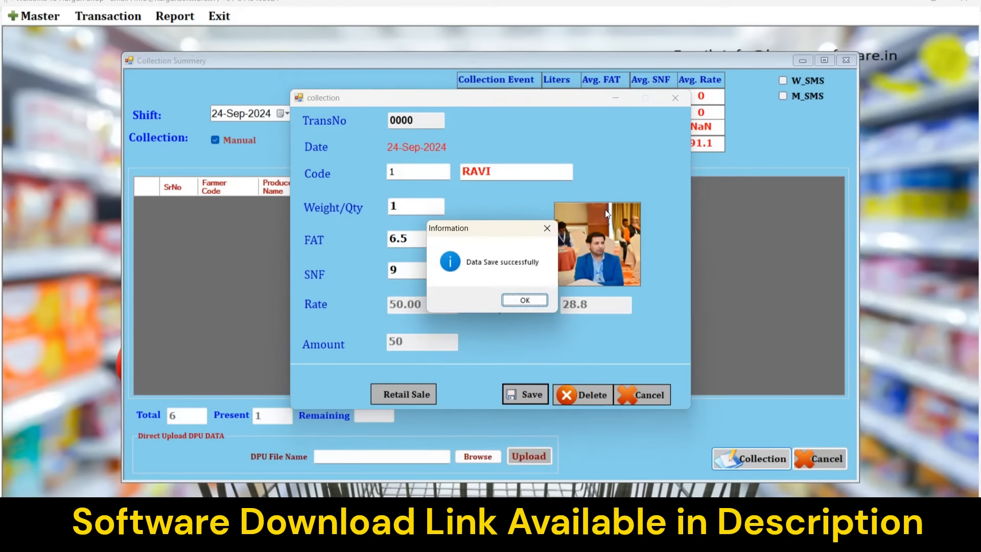
{"action": "key", "text": "Return"}
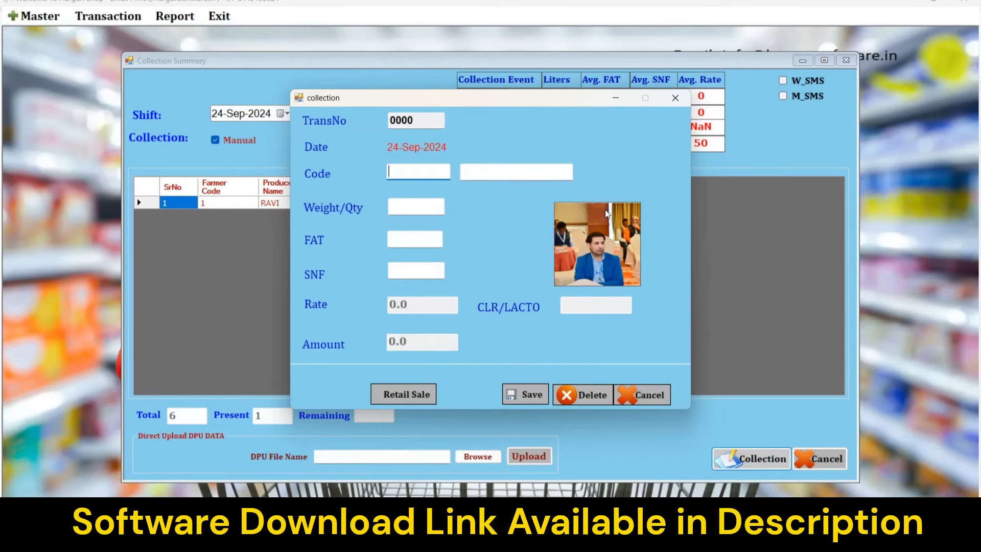
Save farmer code 2's entry of 1 litre, FAT 7, SNF 8 (53.48) and close the entry form.
{"action": "type", "text": "2"}
{"action": "key", "text": "Return"}
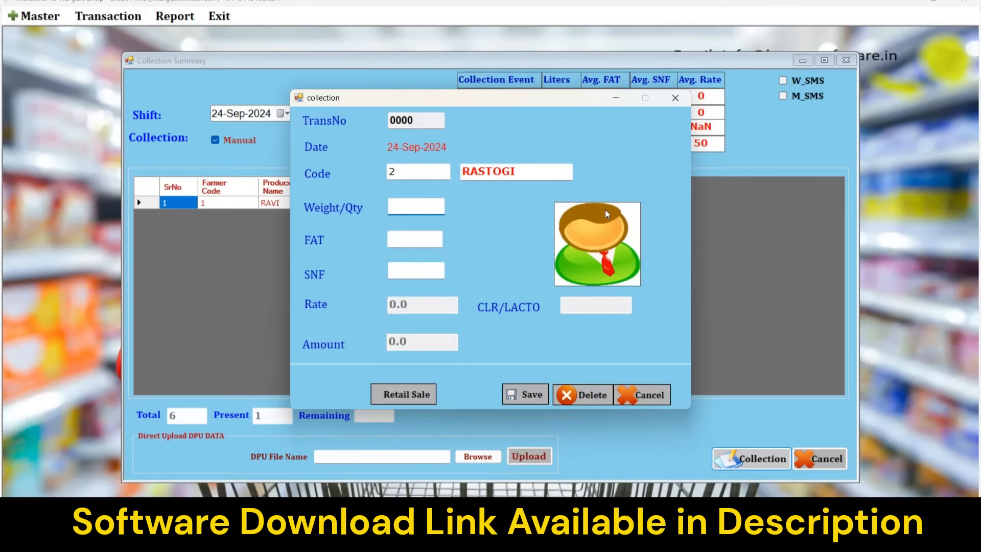
{"action": "type", "text": "1"}
{"action": "key", "text": "Return"}
{"action": "type", "text": "7"}
{"action": "key", "text": "Return"}
{"action": "type", "text": "8"}
{"action": "key", "text": "Return"}
{"action": "key", "text": "Return"}
{"action": "key", "text": "Return"}
{"action": "key", "text": "Return"}
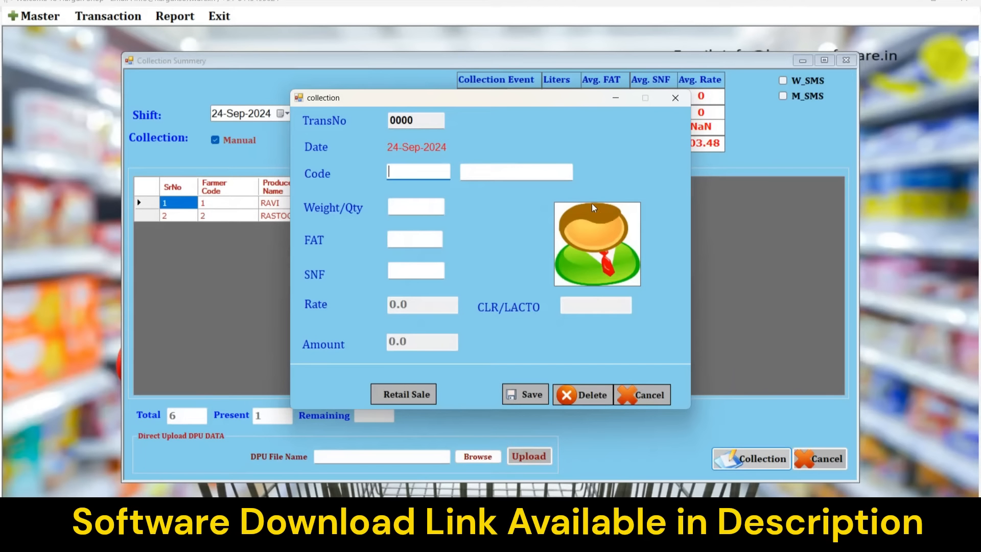
{"action": "left_click", "coordinate": [650, 400]}
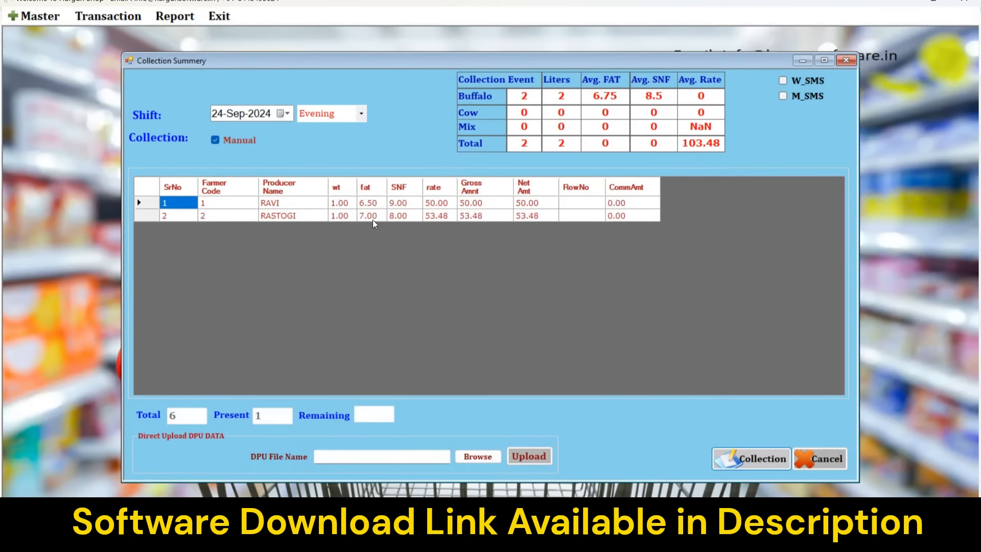
Edit RAVI's row, replacing quantity 1.00 with 2 litres, and save so the amount becomes 100.
{"action": "double_click", "coordinate": [435, 206]}
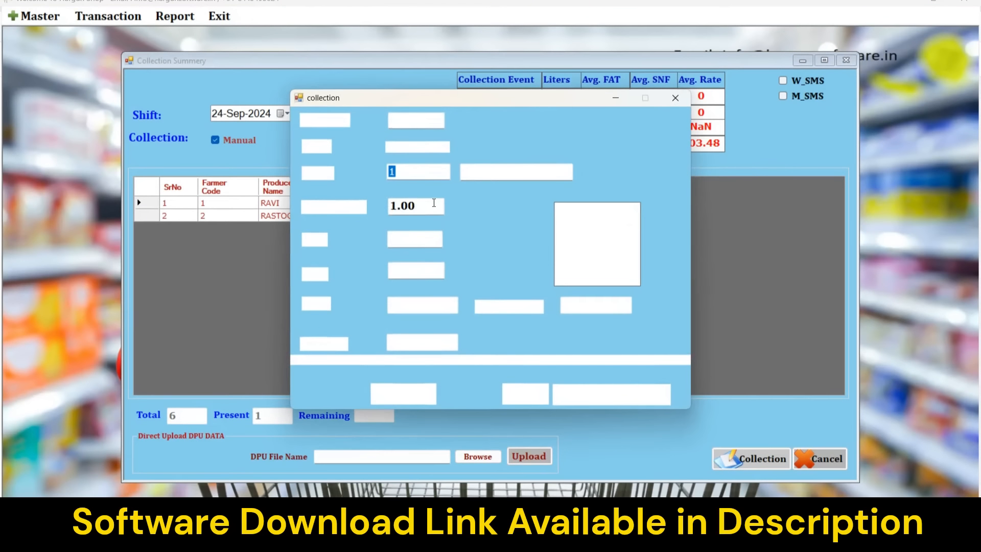
{"action": "left_click_drag", "start_coordinate": [420, 207], "coordinate": [386, 211]}
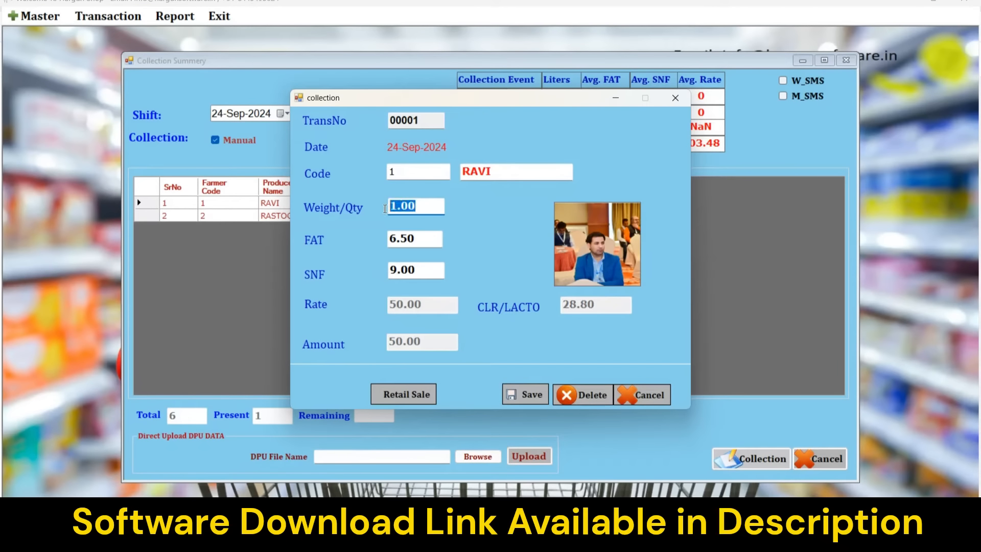
{"action": "type", "text": "2"}
{"action": "key", "text": "Return"}
{"action": "key", "text": "Return"}
{"action": "key", "text": "Return"}
{"action": "key", "text": "Return"}
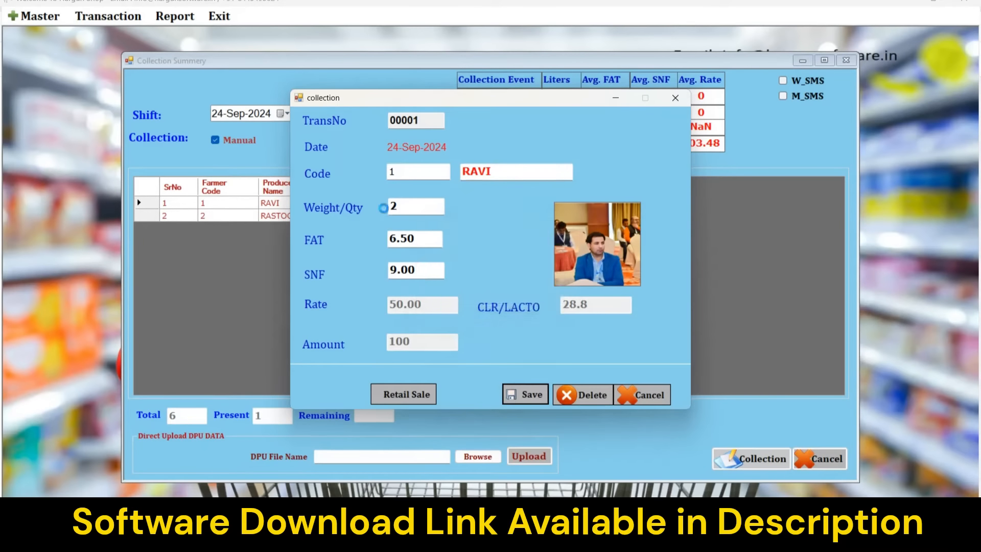
{"action": "key", "text": "Return"}
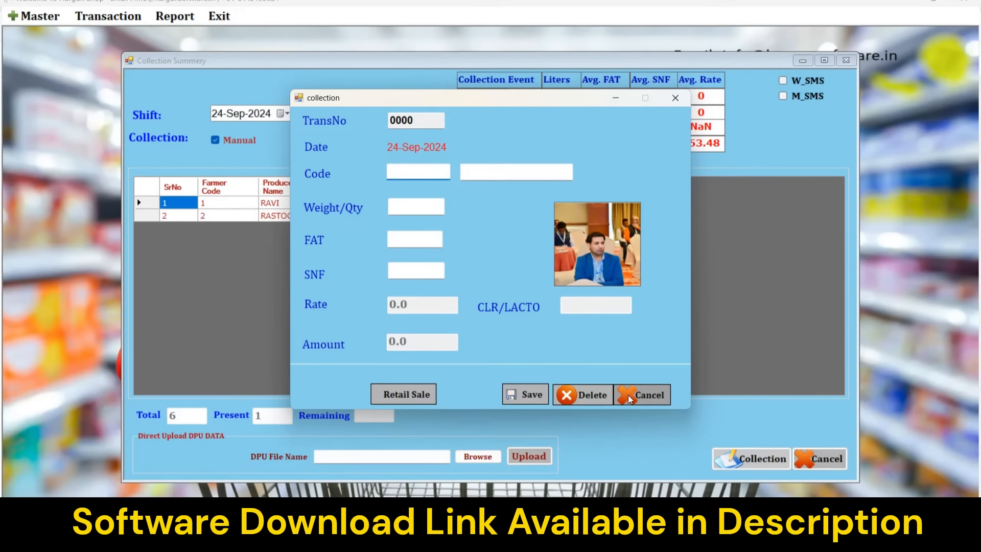
{"action": "left_click", "coordinate": [643, 395]}
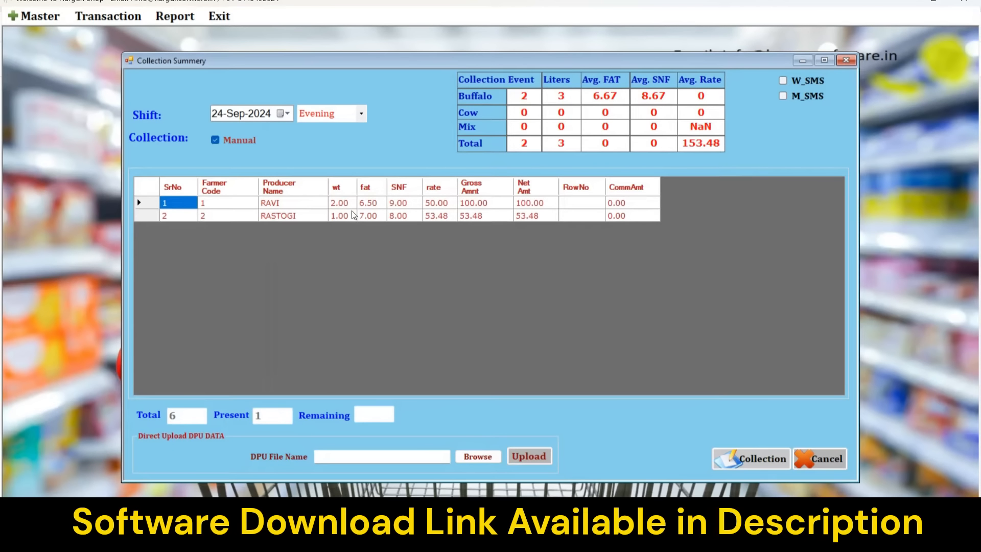
{"action": "left_click", "coordinate": [751, 457]}
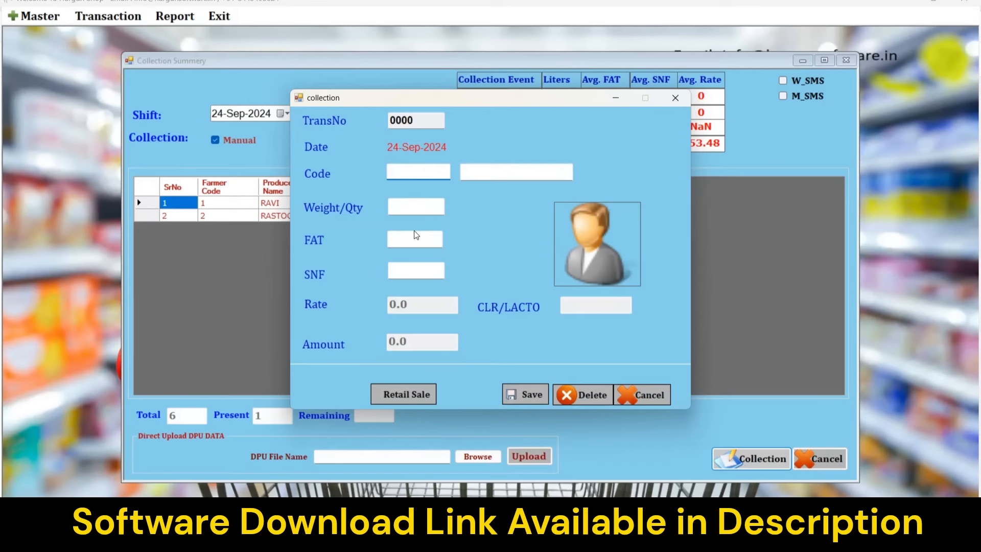
Save a new code 2 entry of 1 litre at FAT 6 and SNF 7, worth 45.97.
{"action": "type", "text": "2"}
{"action": "key", "text": "Return"}
{"action": "type", "text": "1"}
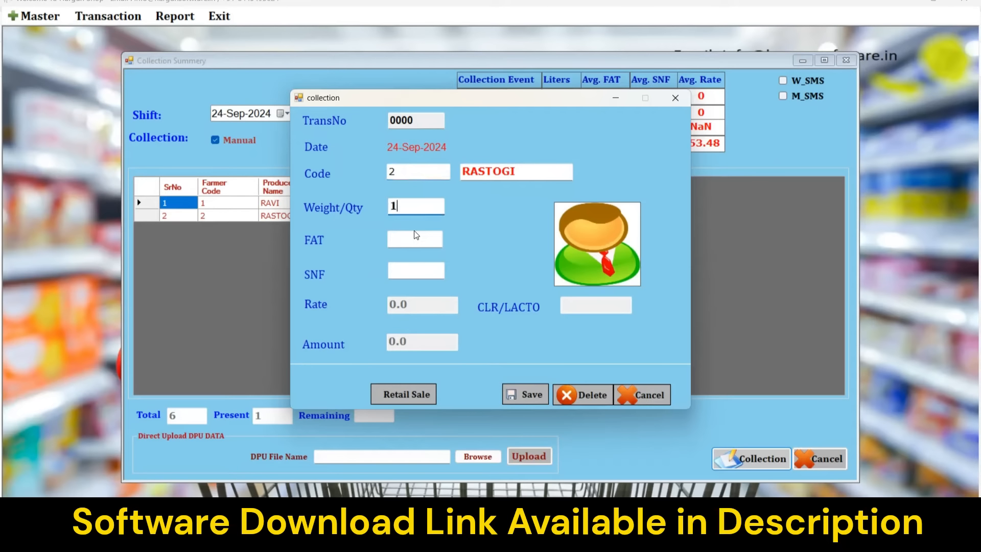
{"action": "key", "text": "Return"}
{"action": "type", "text": "6"}
{"action": "key", "text": "Return"}
{"action": "type", "text": "7"}
{"action": "key", "text": "Return"}
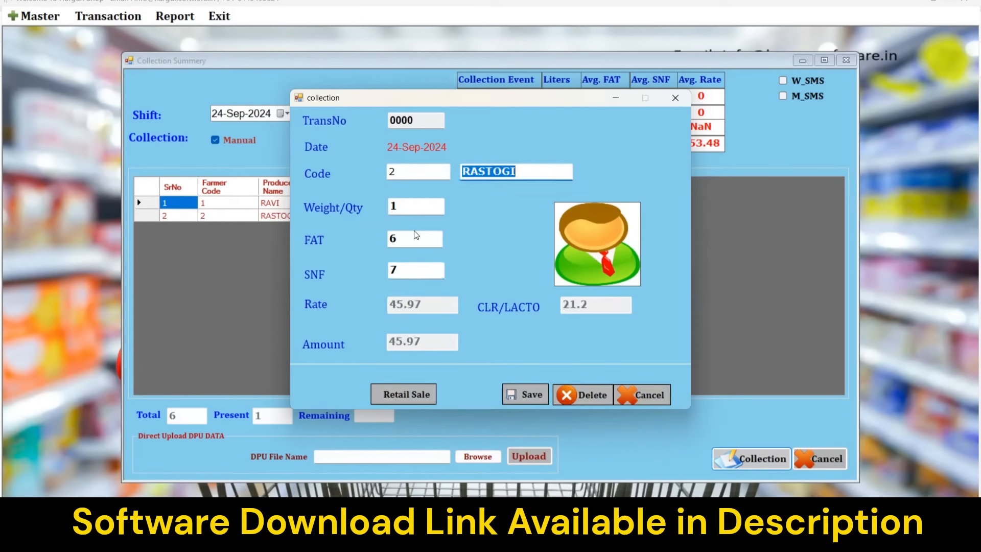
{"action": "key", "text": "Return"}
{"action": "key", "text": "Return"}
{"action": "key", "text": "Return"}
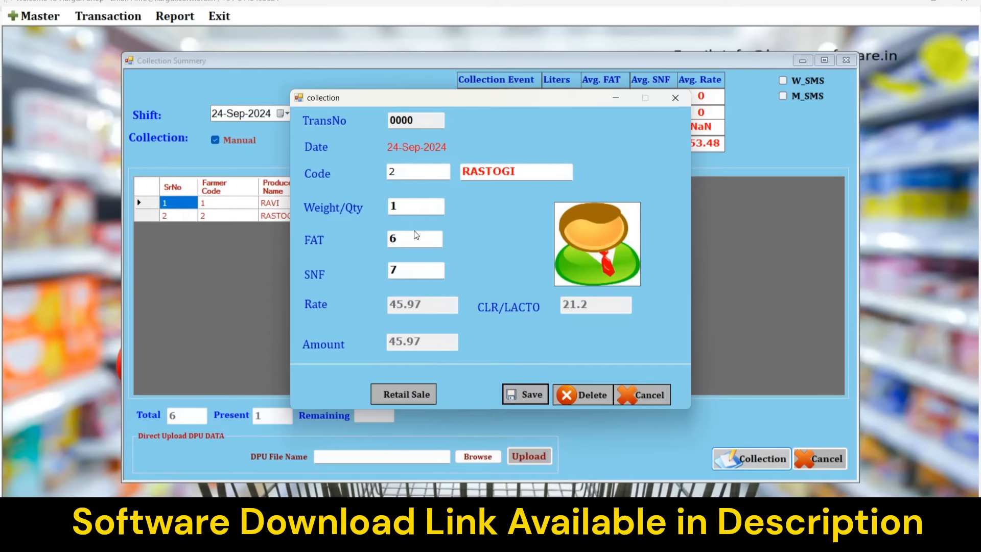
{"action": "left_click", "coordinate": [645, 396]}
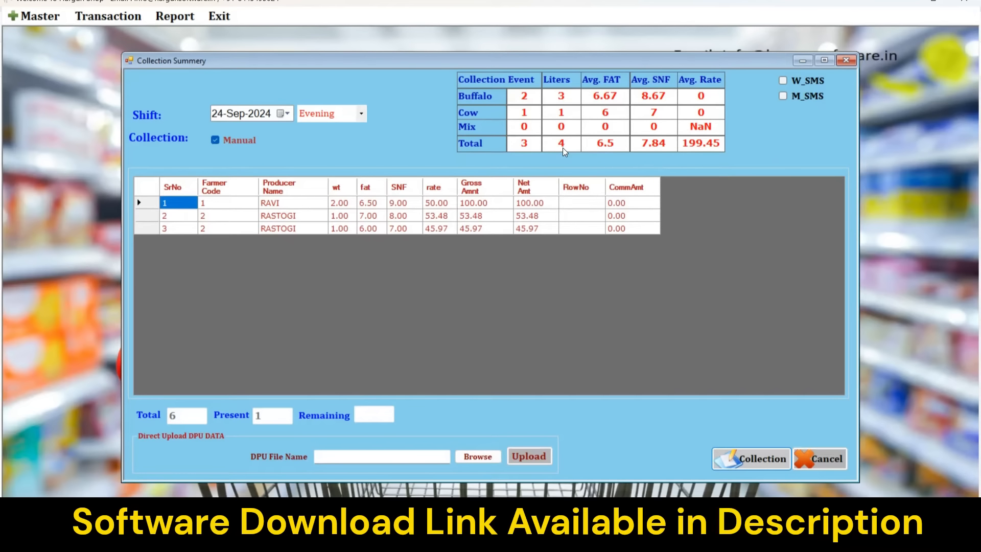
Delete the third-row RASTOGI entry (1 litre, FAT 6, SNF 7, 45.97) and confirm the deletion.
{"action": "double_click", "coordinate": [404, 232]}
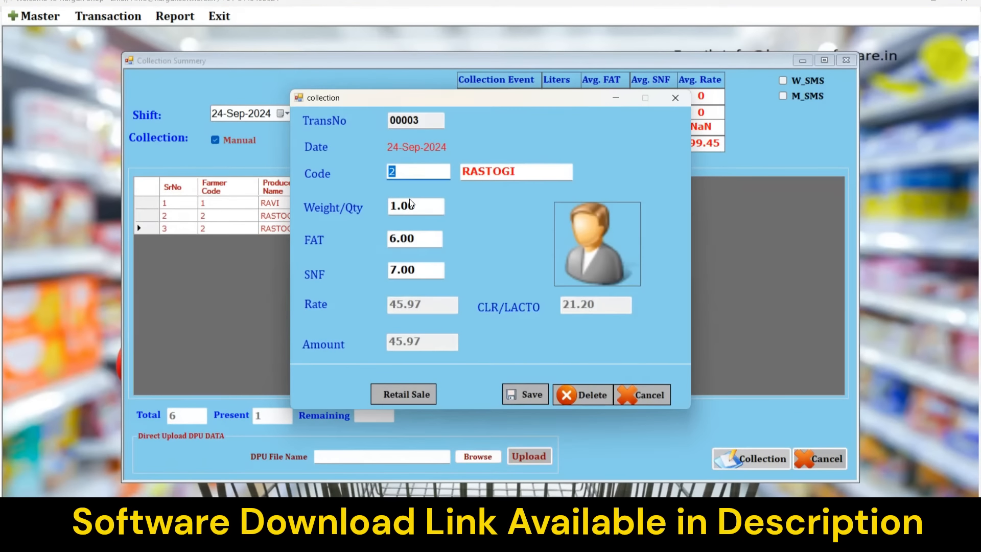
{"action": "left_click", "coordinate": [593, 398]}
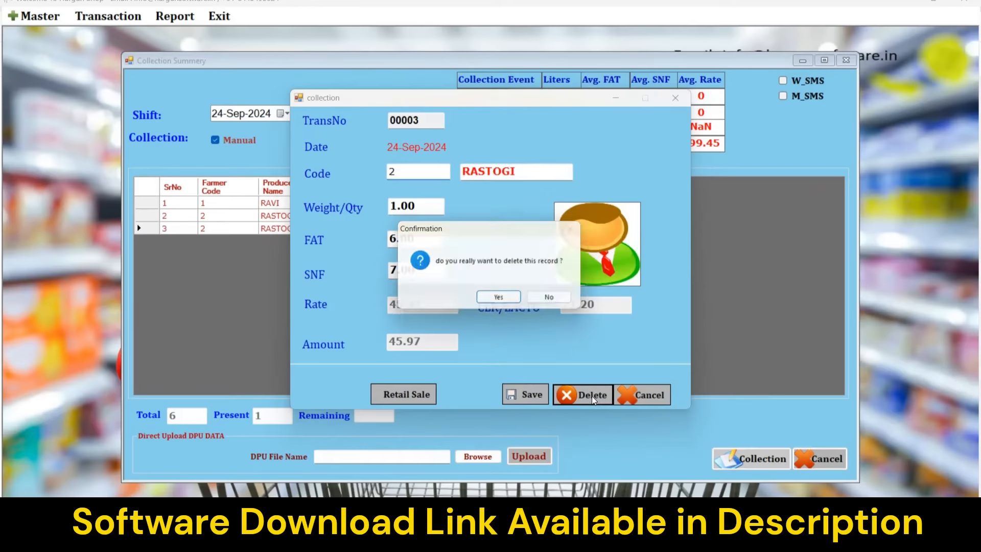
{"action": "left_click", "coordinate": [499, 297]}
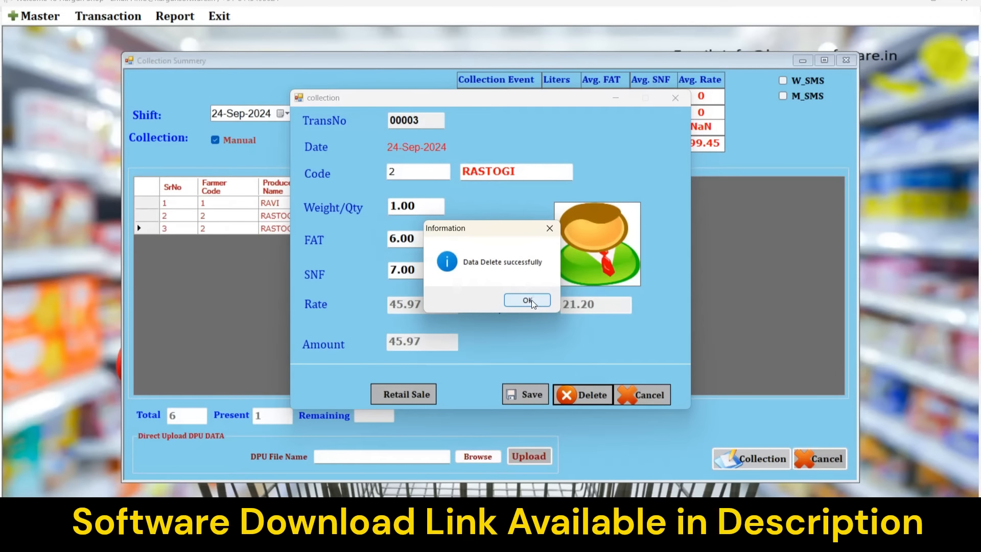
{"action": "left_click", "coordinate": [528, 300]}
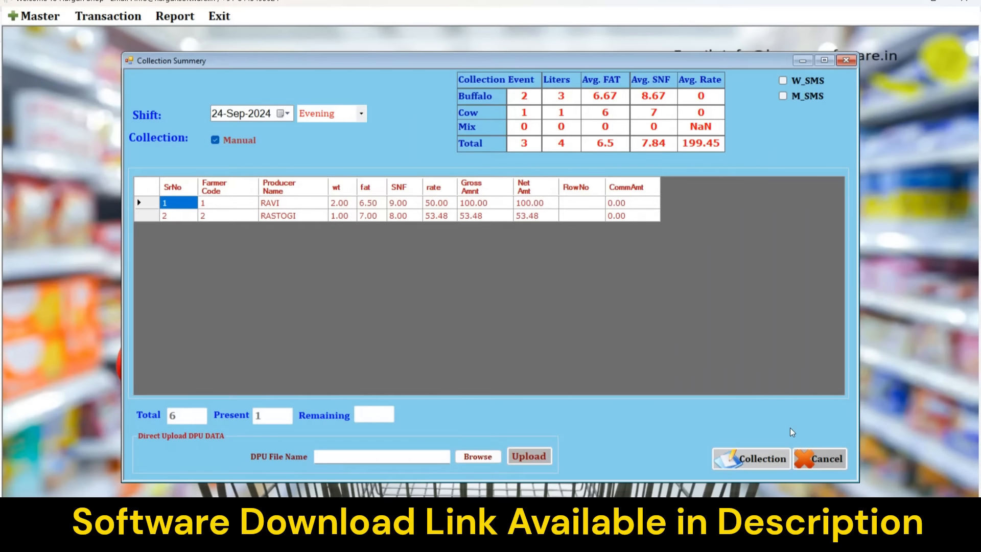
Close the collection summary and generate the Payment Register for 24-Sep-2024.
{"action": "left_click", "coordinate": [818, 460]}
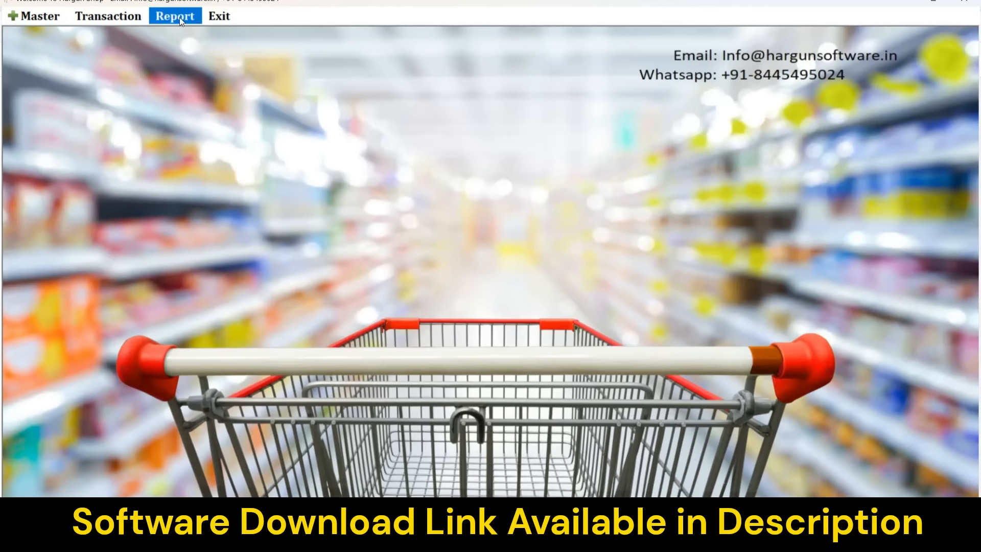
{"action": "left_click", "coordinate": [179, 17]}
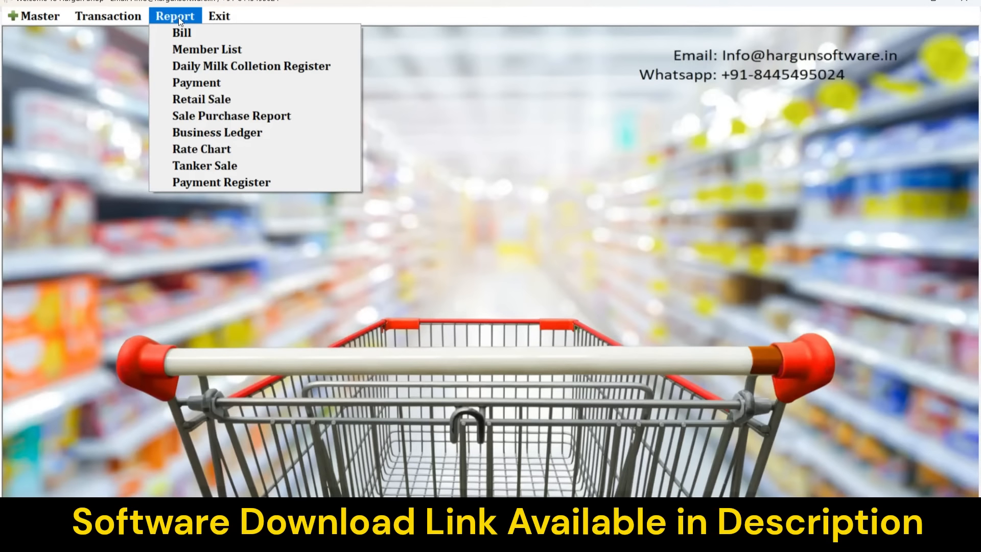
{"action": "left_click", "coordinate": [233, 182]}
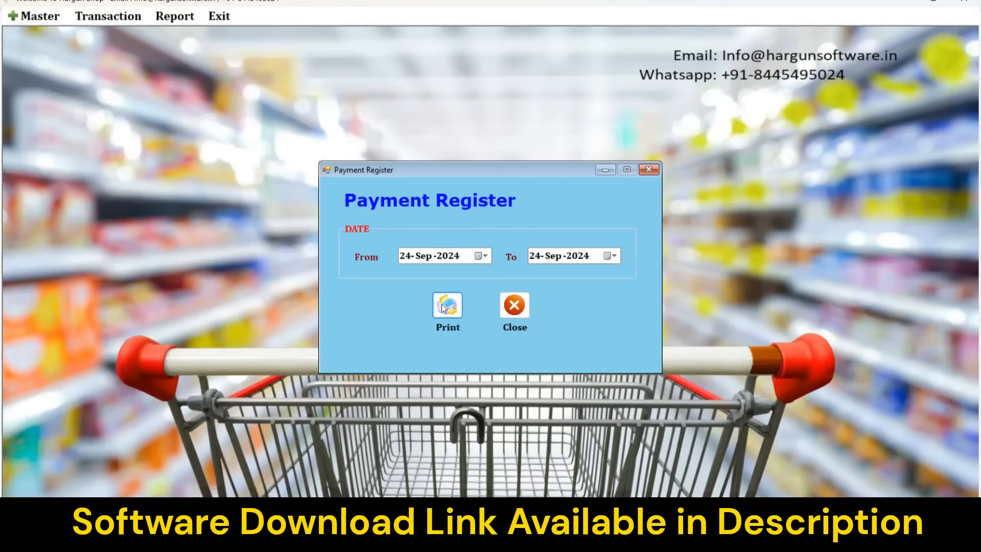
{"action": "left_click", "coordinate": [441, 304]}
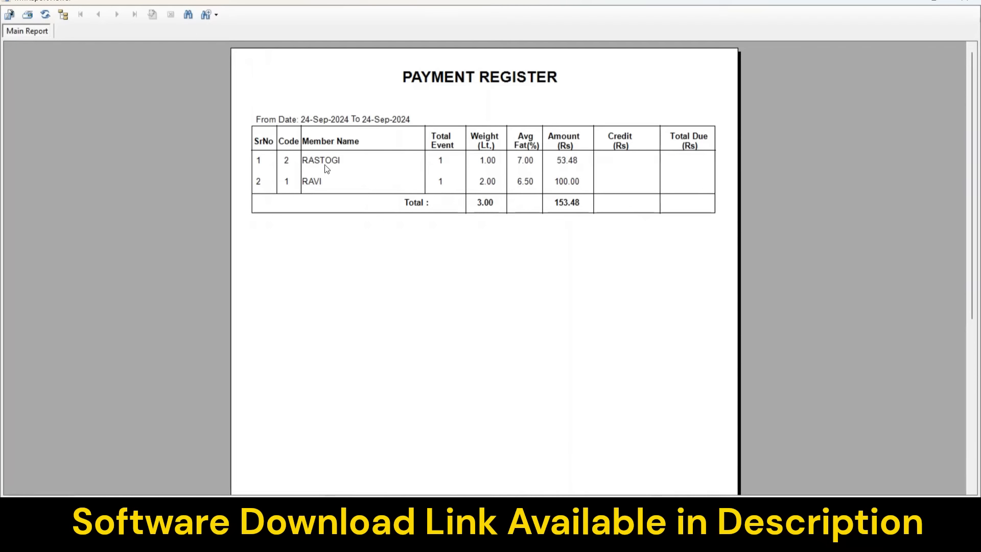
Check RASTOGI's 53.48 and RAVI's 100.00 in the register, then close the viewer.
{"action": "left_click", "coordinate": [323, 179]}
{"action": "left_click", "coordinate": [324, 161]}
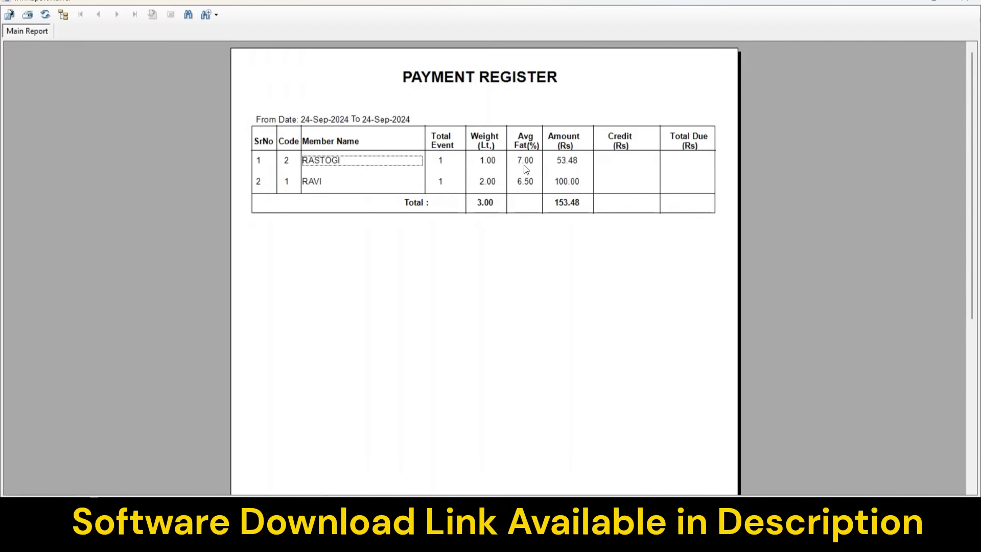
{"action": "left_click", "coordinate": [562, 163]}
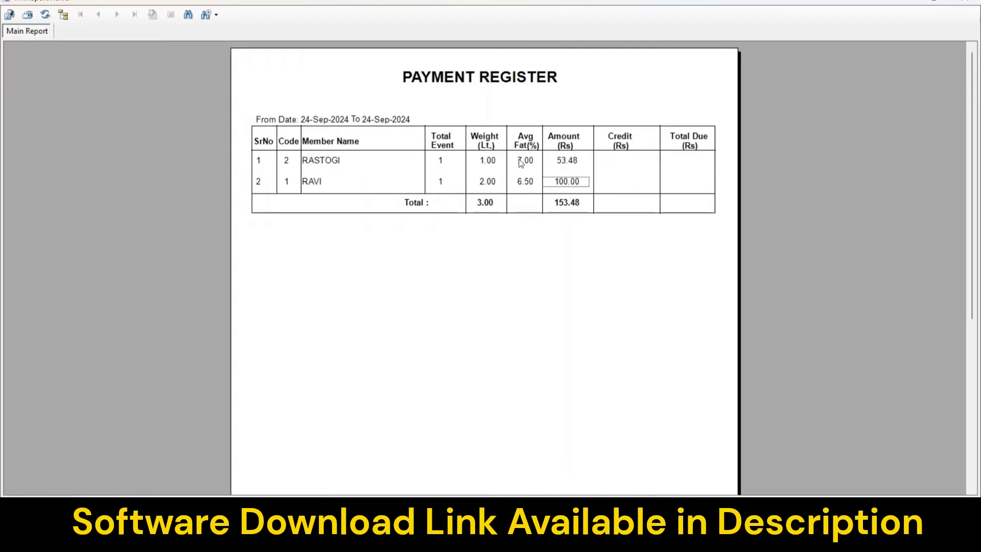
{"action": "left_click", "coordinate": [568, 162]}
{"action": "left_click", "coordinate": [963, 1]}
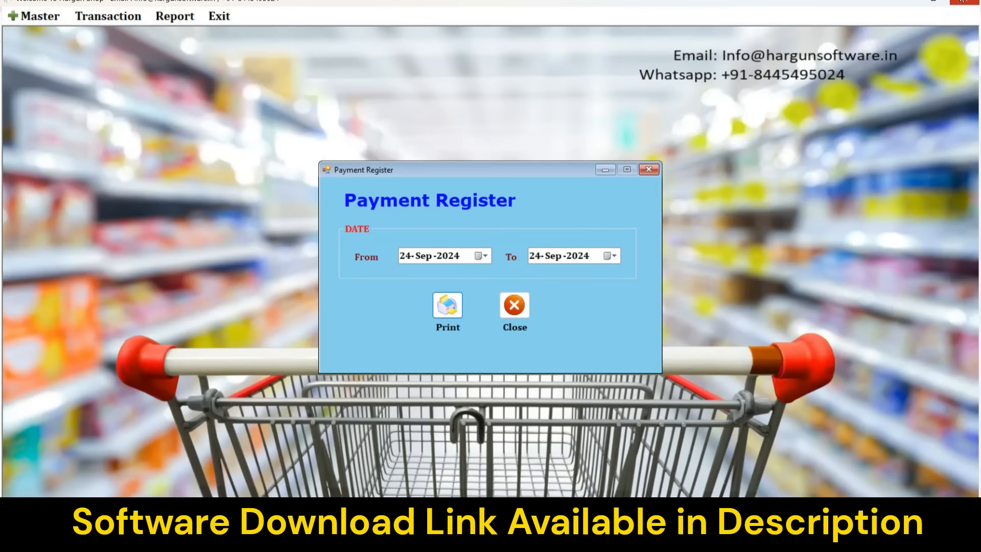
{"action": "left_click", "coordinate": [175, 16]}
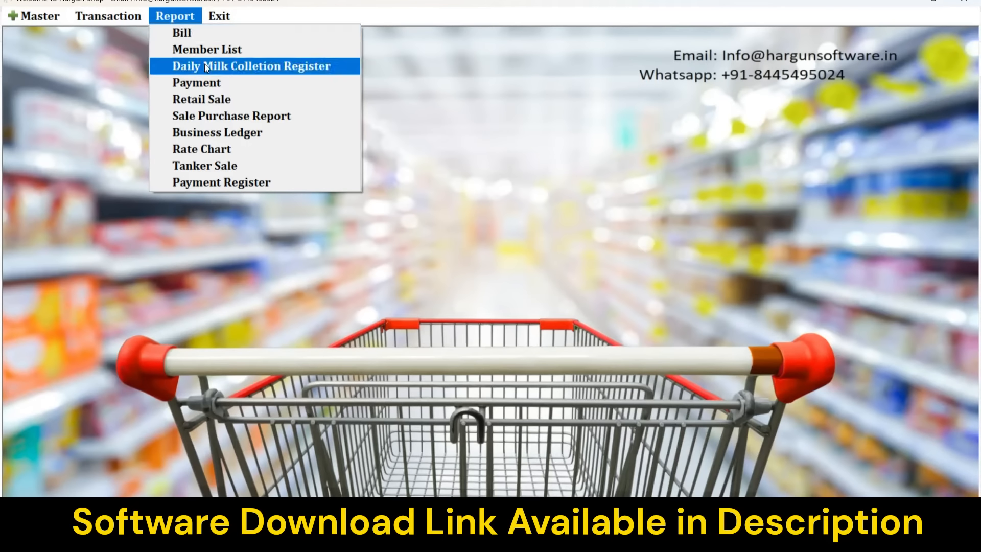
Generate the 24-Sep-2024 Daily Milk Collection Shift End Summary and check the member rows.
{"action": "left_click", "coordinate": [205, 67]}
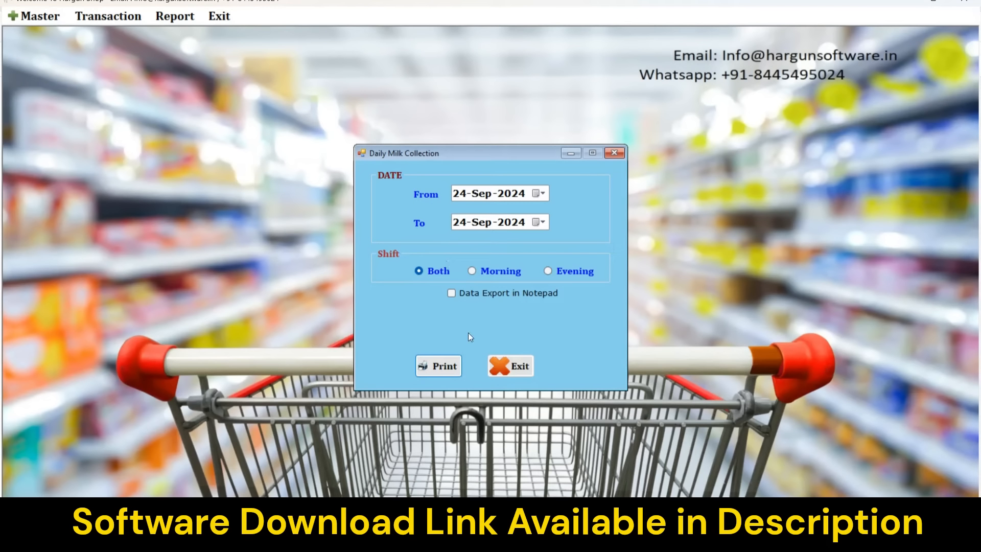
{"action": "left_click", "coordinate": [442, 366]}
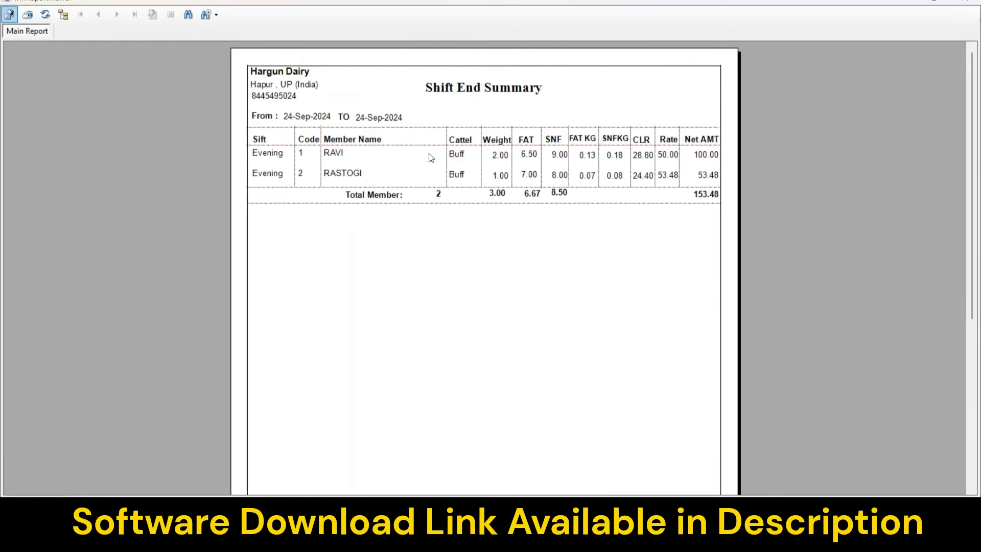
{"action": "left_click", "coordinate": [336, 153]}
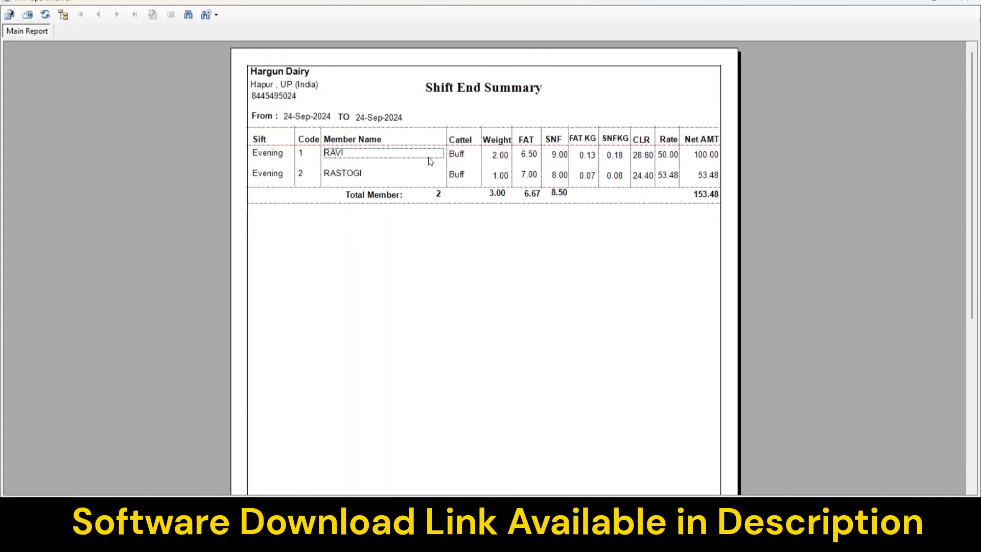
{"action": "left_click", "coordinate": [460, 155]}
{"action": "left_click", "coordinate": [460, 176]}
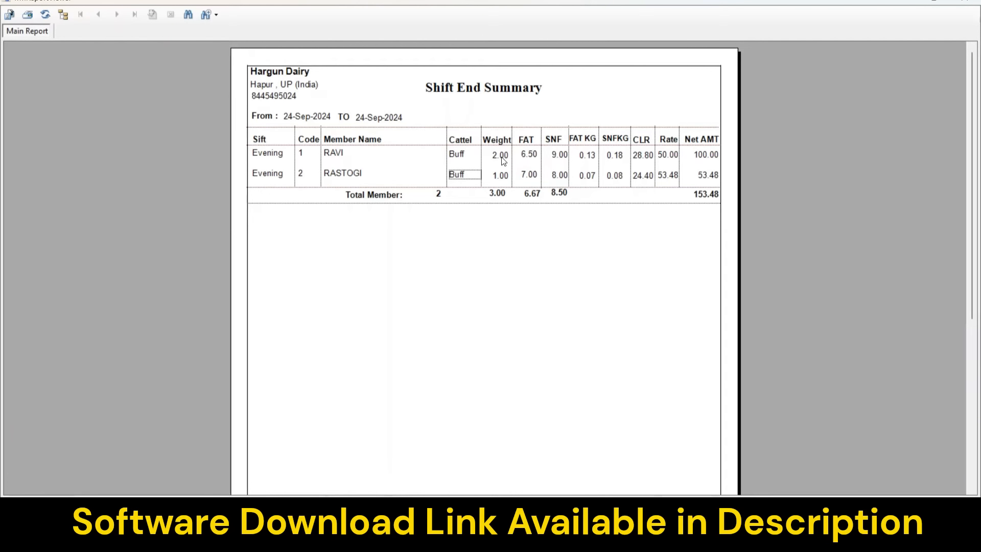
Check totals of weight 3.00, Net AMT 153.48, FAT 6.67 and SNF 8.50, then close the preview.
{"action": "left_click", "coordinate": [503, 161]}
{"action": "left_click", "coordinate": [500, 195]}
{"action": "left_click", "coordinate": [710, 200]}
{"action": "left_click", "coordinate": [533, 194]}
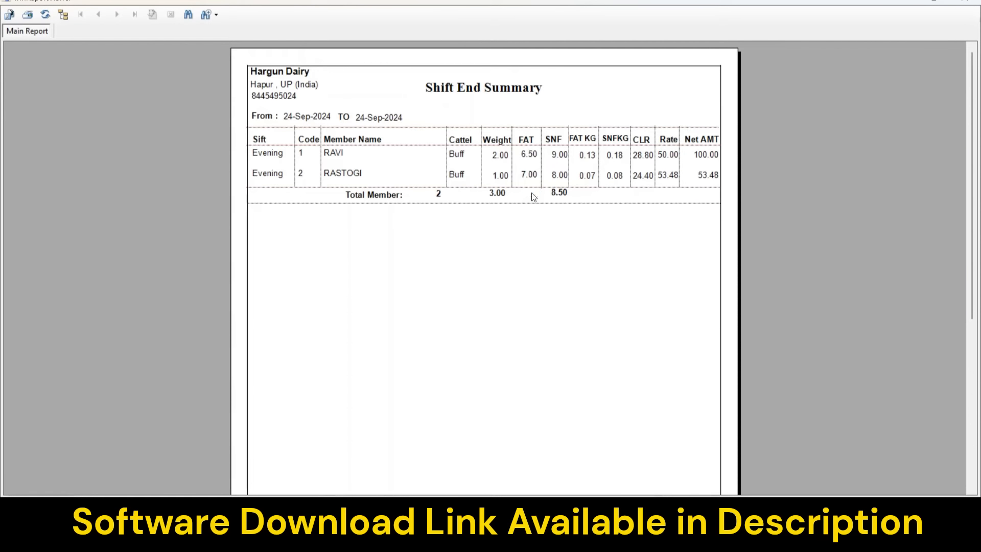
{"action": "left_click", "coordinate": [561, 194]}
{"action": "left_click", "coordinate": [966, 2]}
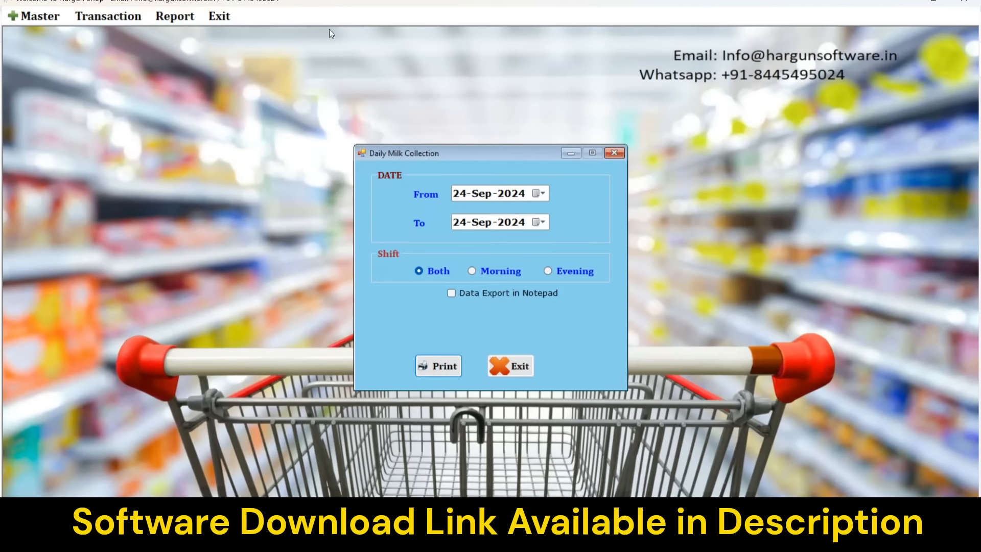
Generate the Member Bill for producer code 1.
{"action": "left_click", "coordinate": [170, 17]}
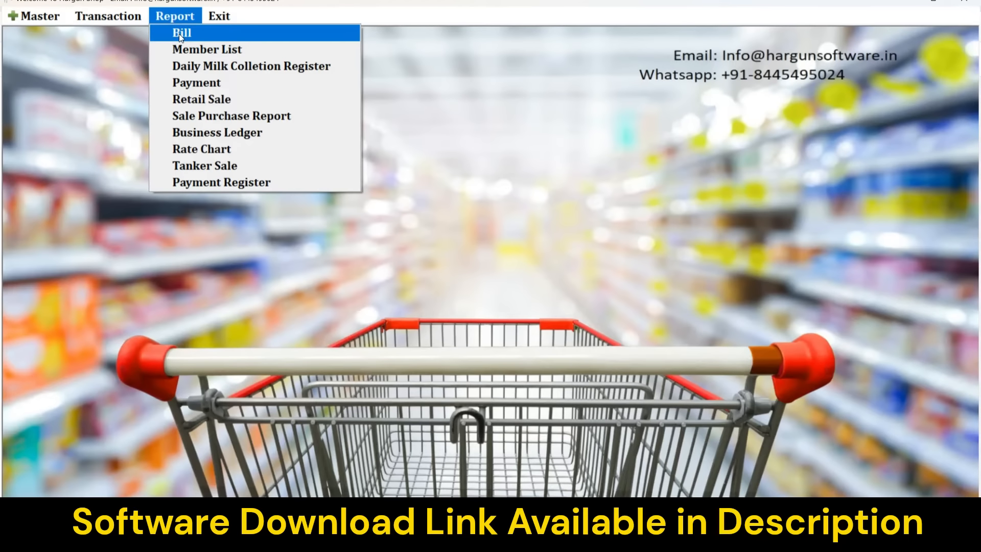
{"action": "left_click", "coordinate": [181, 35]}
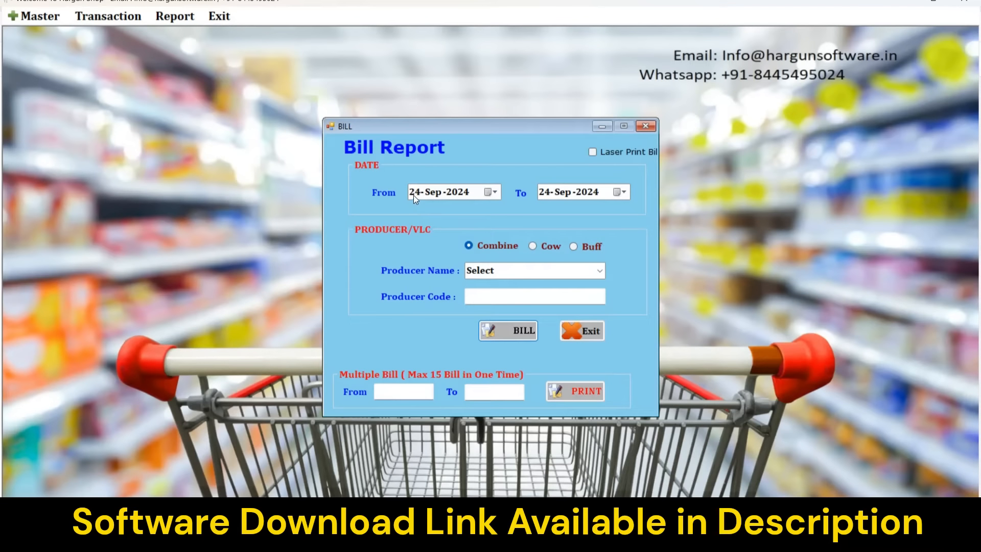
{"action": "left_click", "coordinate": [477, 297]}
{"action": "type", "text": "1"}
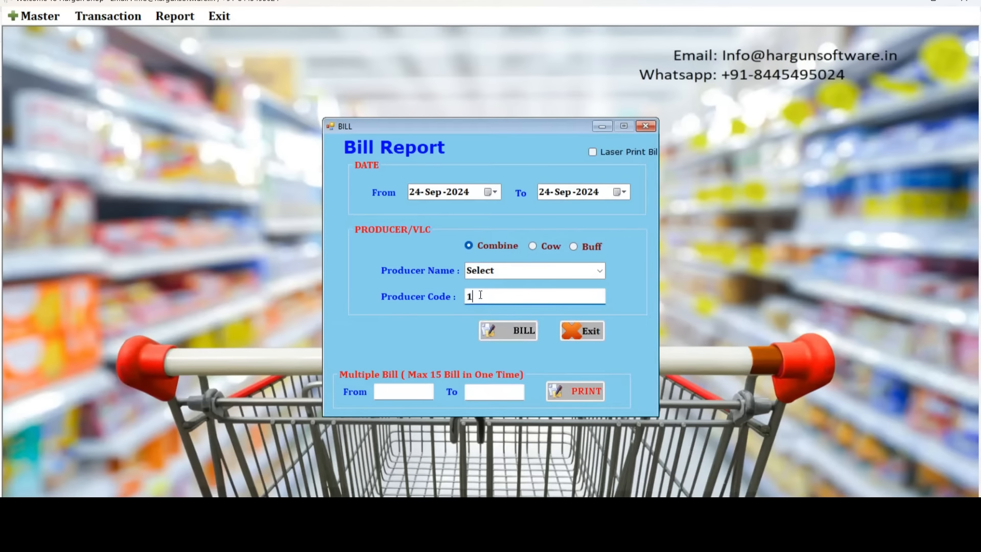
{"action": "left_click", "coordinate": [502, 332]}
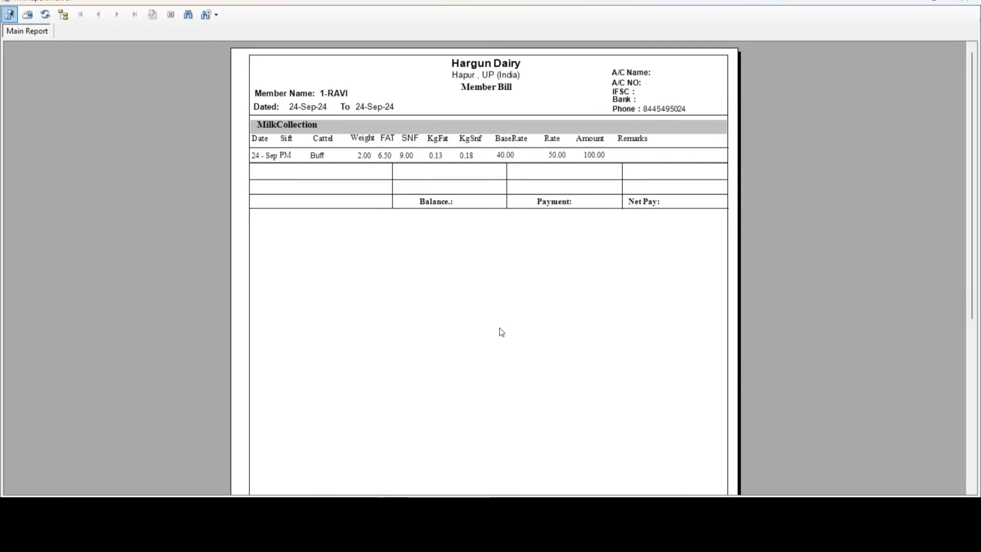
Review the bill's entries, SNF weight 0.18 and Net Pay 100.00, then close the bill windows.
{"action": "left_click", "coordinate": [269, 156]}
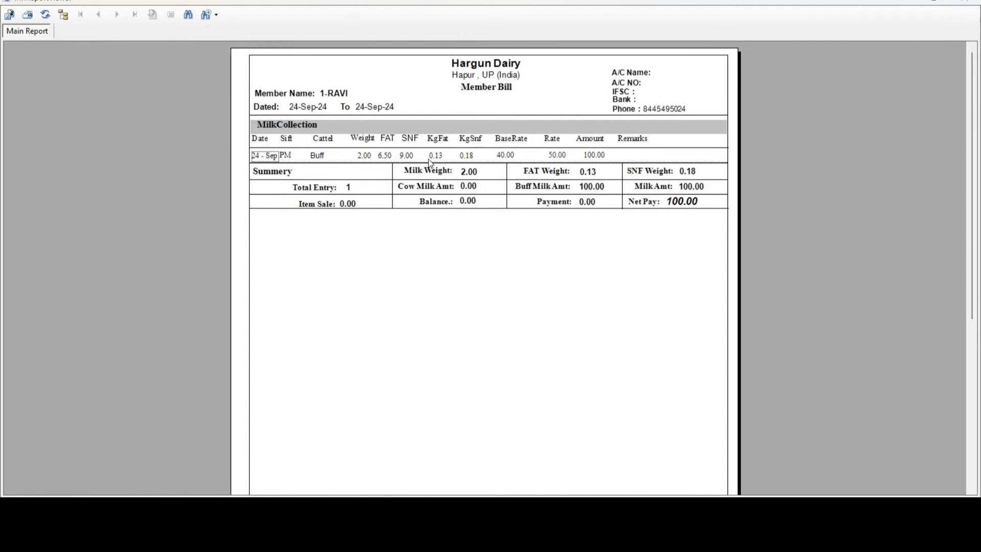
{"action": "left_click", "coordinate": [351, 190]}
{"action": "left_click", "coordinate": [467, 175]}
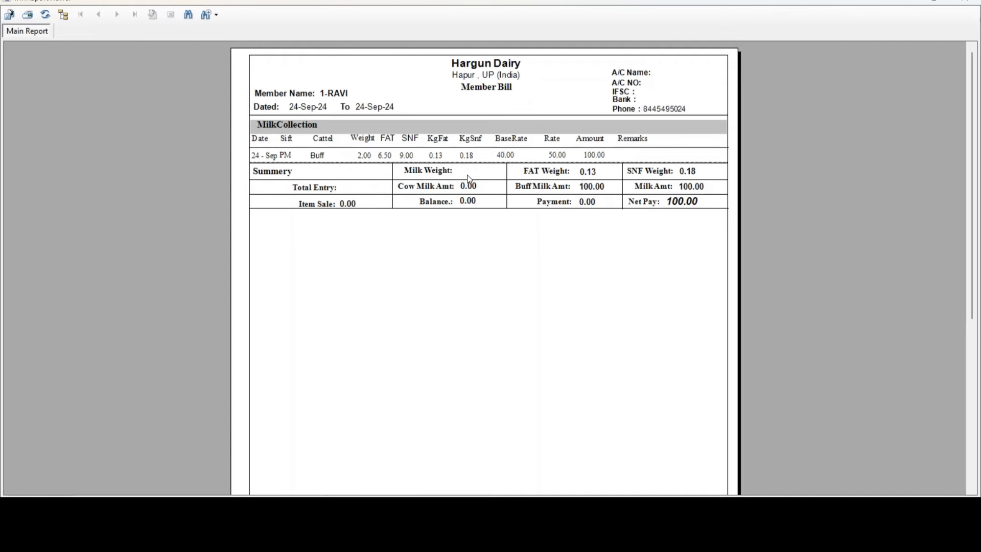
{"action": "left_click", "coordinate": [589, 171]}
{"action": "left_click", "coordinate": [689, 175]}
{"action": "left_click", "coordinate": [685, 202]}
{"action": "left_click", "coordinate": [968, 3]}
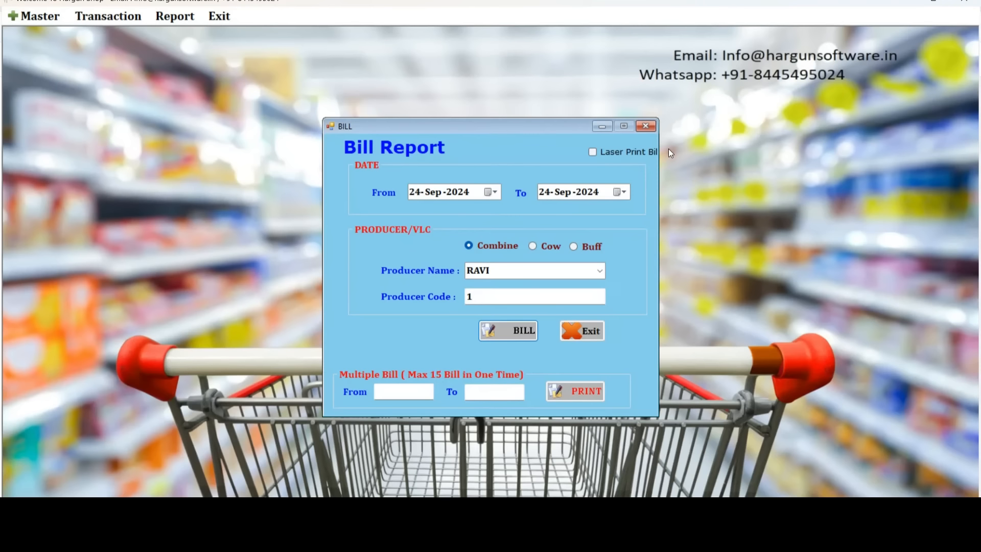
{"action": "left_click", "coordinate": [647, 127]}
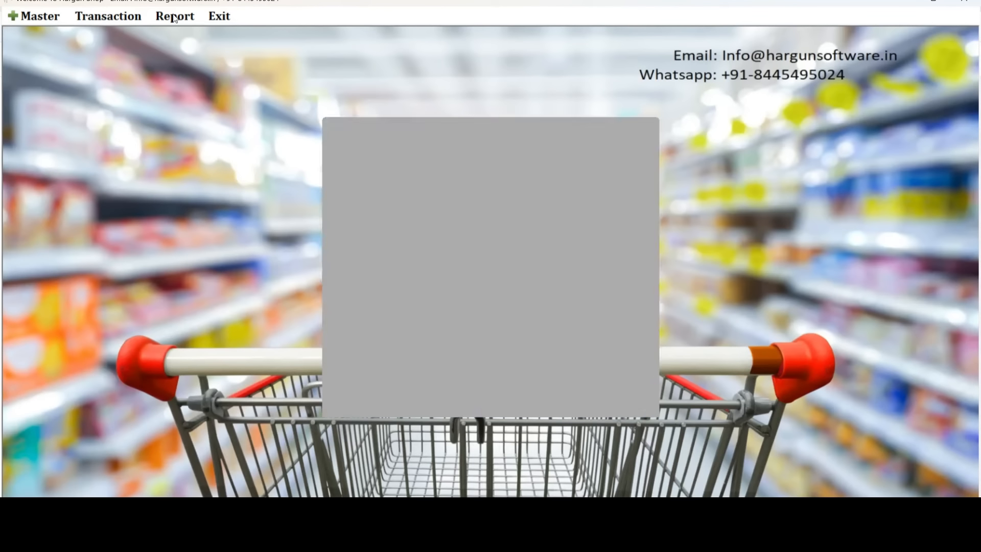
Open the Member List report and display the Active Member List Detail.
{"action": "left_click", "coordinate": [164, 17]}
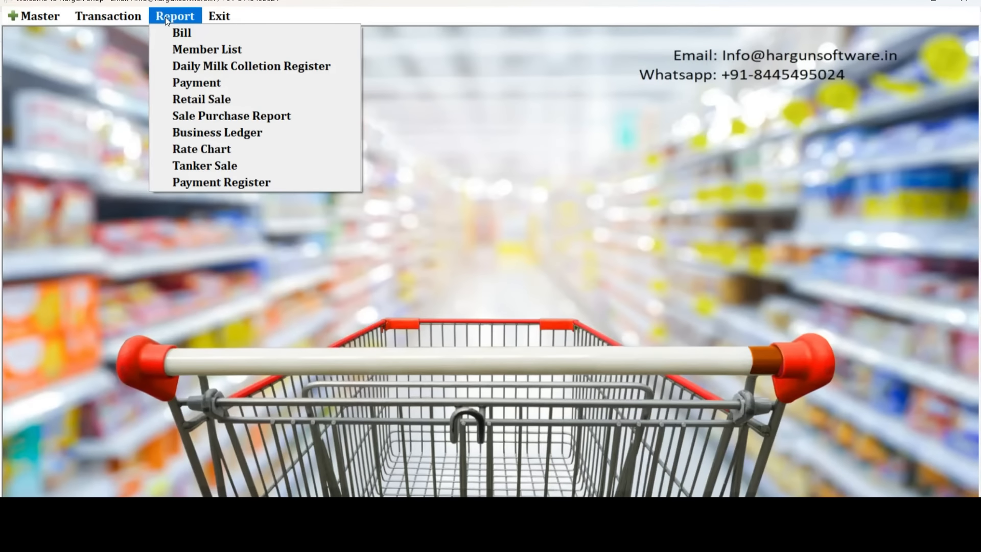
{"action": "left_click", "coordinate": [195, 51]}
{"action": "left_click", "coordinate": [492, 269]}
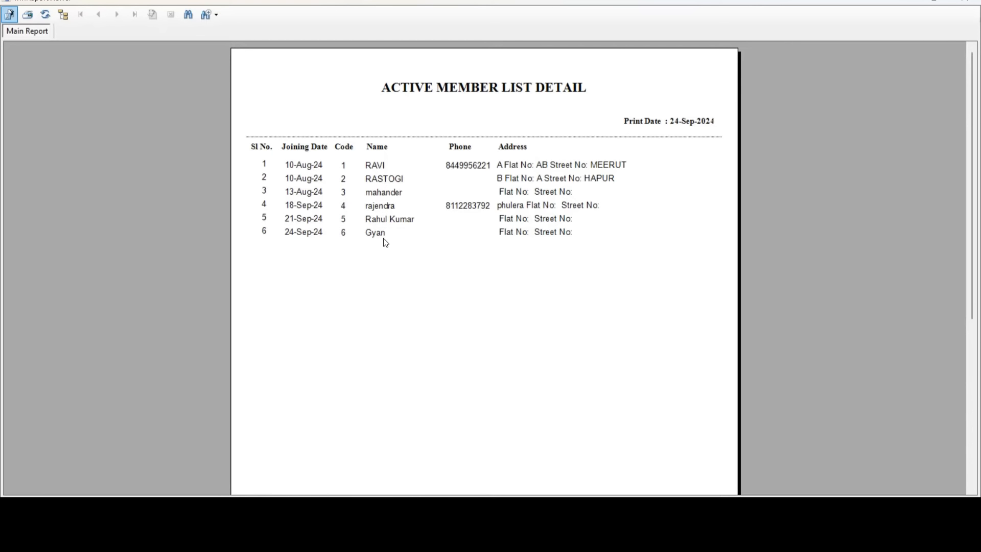
Look over the six members, then close the list preview and the Show Member List dialog.
{"action": "left_click", "coordinate": [375, 169]}
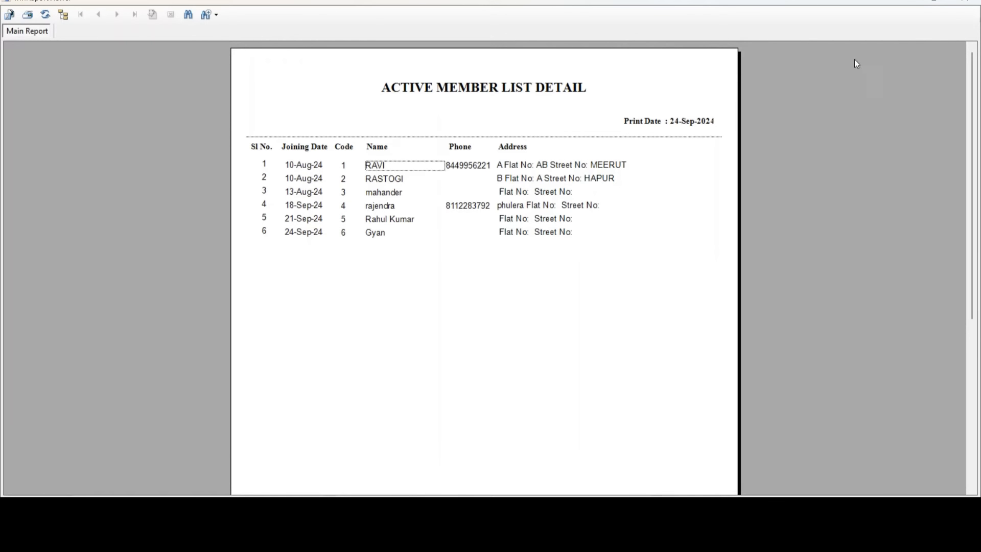
{"action": "left_click", "coordinate": [964, 1]}
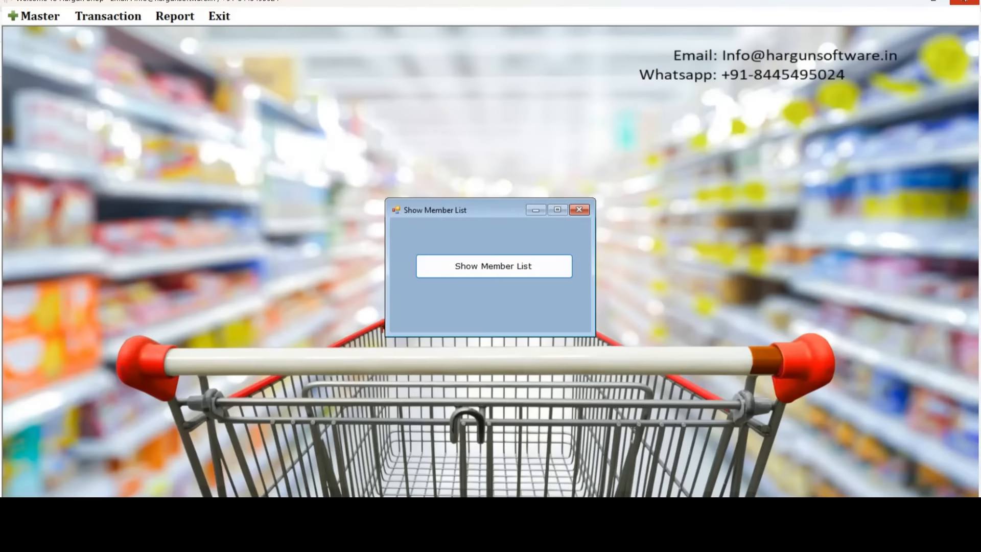
{"action": "left_click", "coordinate": [580, 211]}
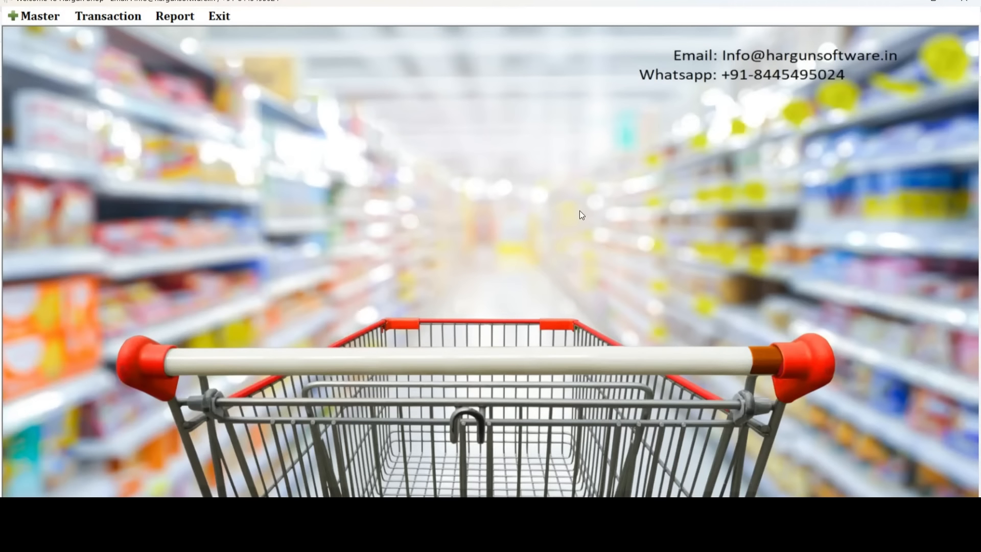
{"action": "left_click", "coordinate": [31, 17]}
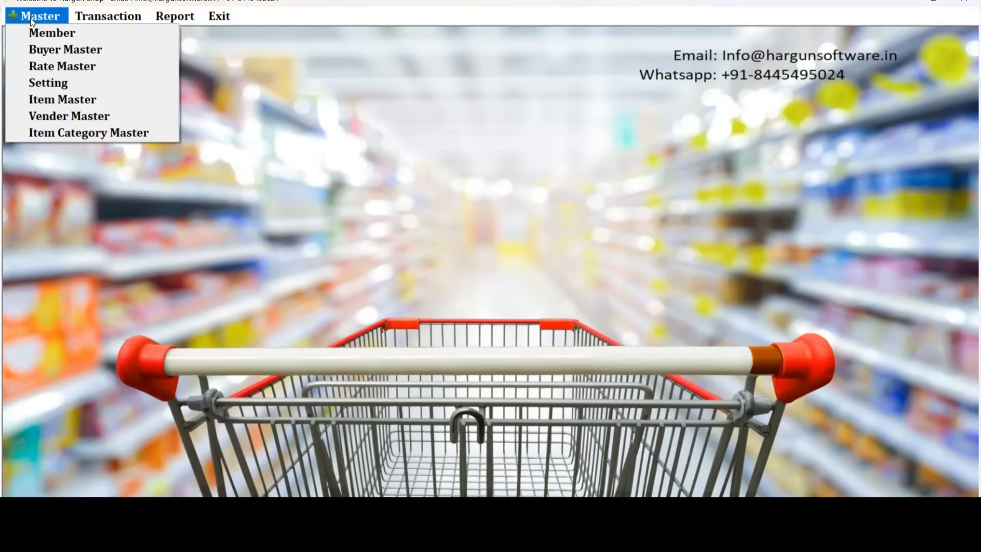
Start new member code 7, entering the member's full name and stepping through the address fields.
{"action": "left_click", "coordinate": [35, 32]}
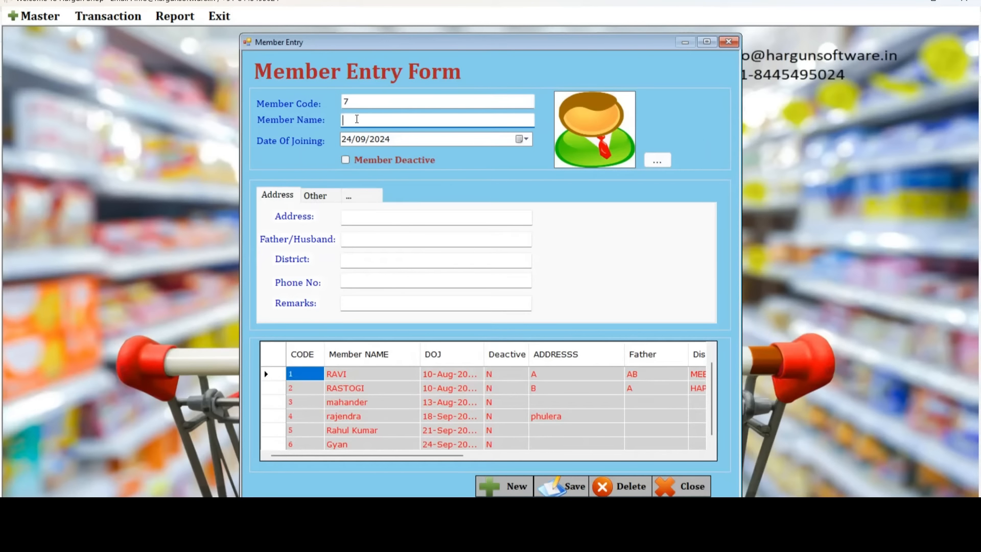
{"action": "left_click", "coordinate": [350, 216]}
{"action": "left_click", "coordinate": [359, 239]}
{"action": "left_click", "coordinate": [359, 260]}
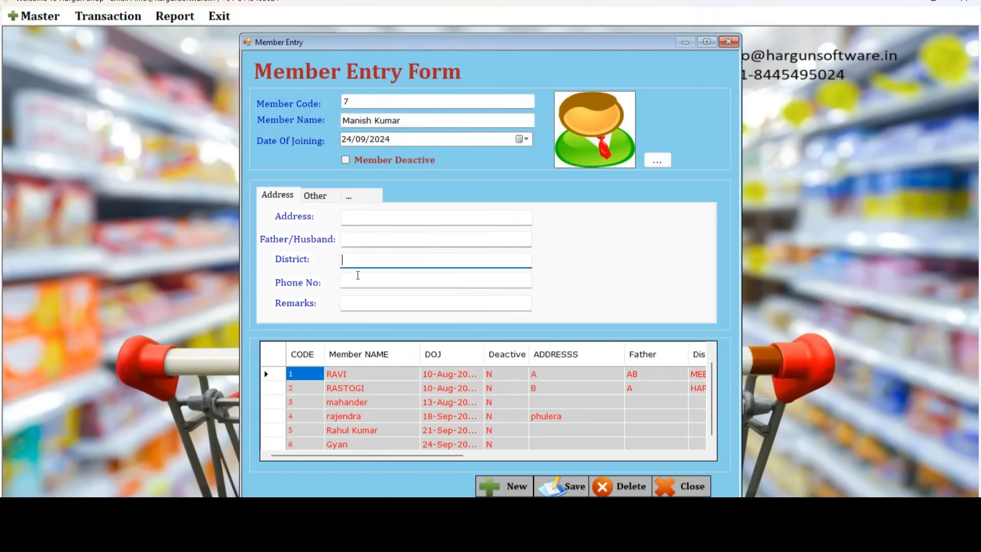
{"action": "left_click", "coordinate": [356, 282]}
{"action": "left_click", "coordinate": [356, 303]}
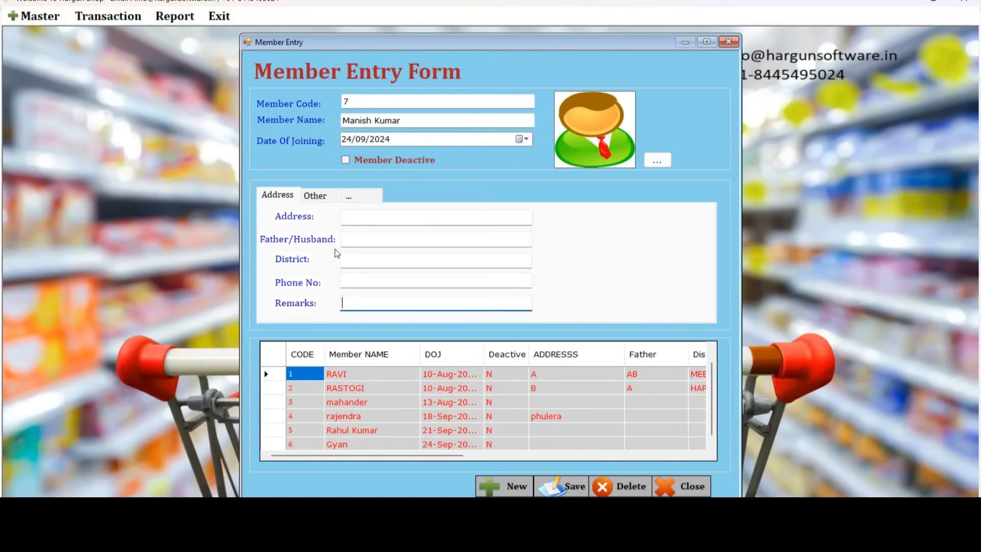
Bring up the member's bank account, IFSC, bank name and opening balance fields.
{"action": "left_click", "coordinate": [316, 196]}
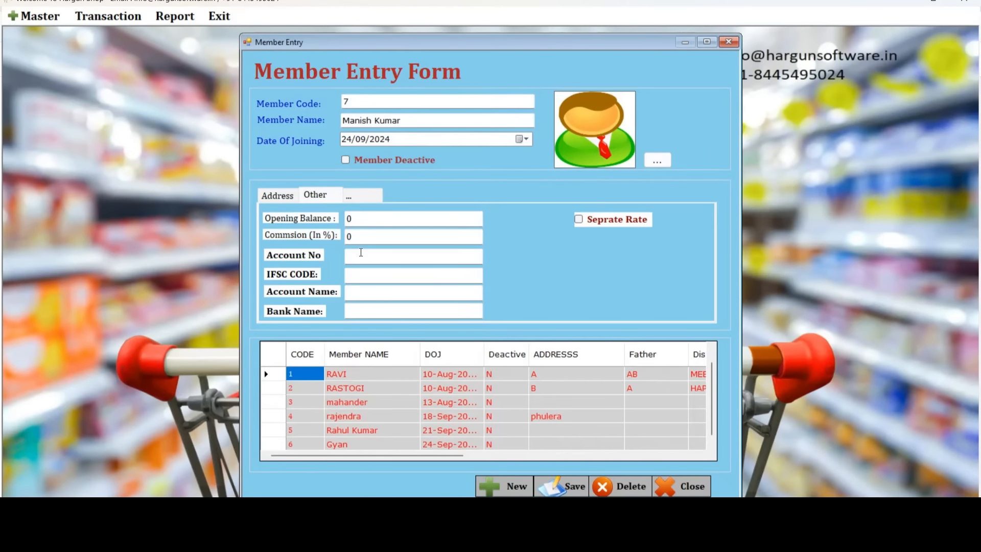
{"action": "left_click", "coordinate": [361, 255]}
{"action": "left_click", "coordinate": [364, 276]}
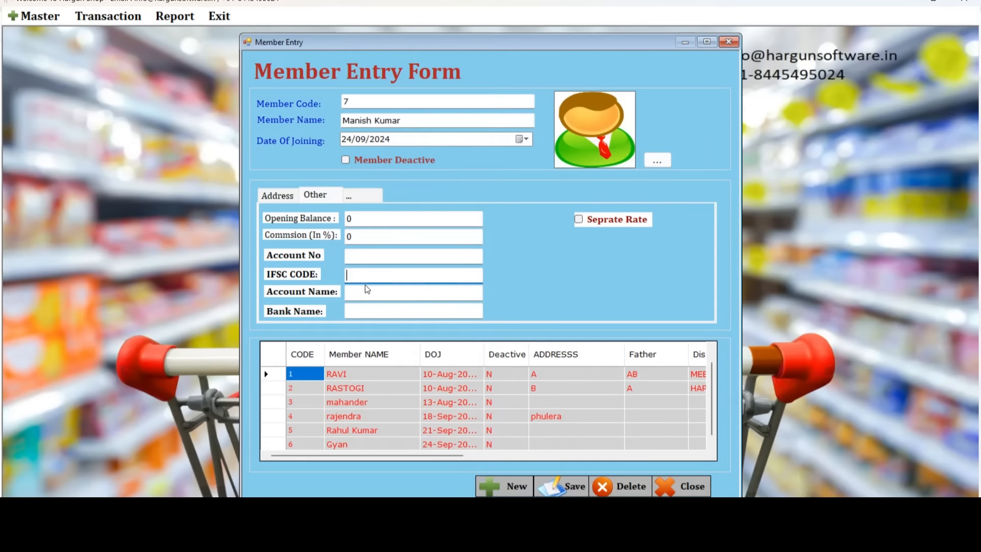
{"action": "left_click", "coordinate": [366, 291]}
{"action": "left_click", "coordinate": [368, 306]}
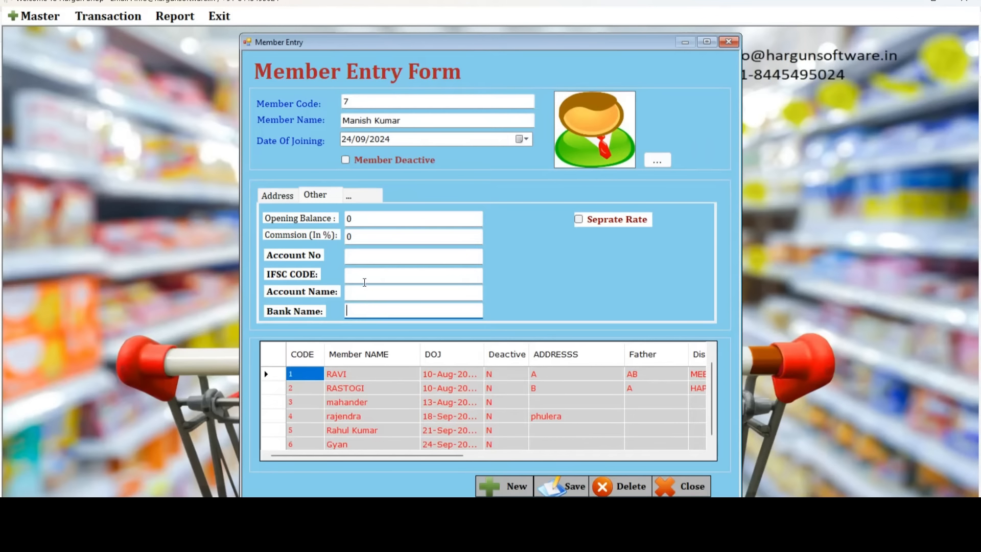
{"action": "left_click", "coordinate": [357, 219]}
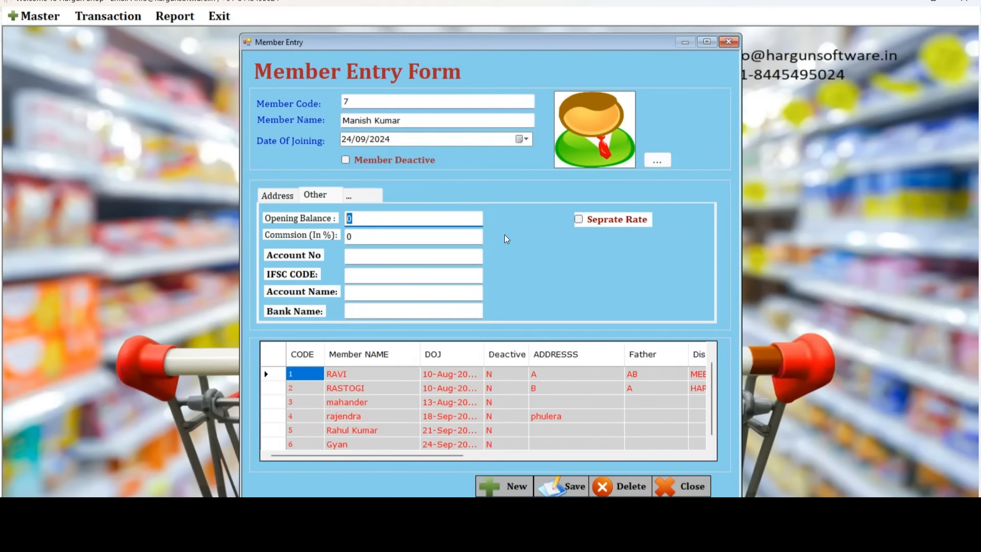
Turn on a separate rate for member 7, closing the rate chart list without choosing one.
{"action": "left_click", "coordinate": [579, 220]}
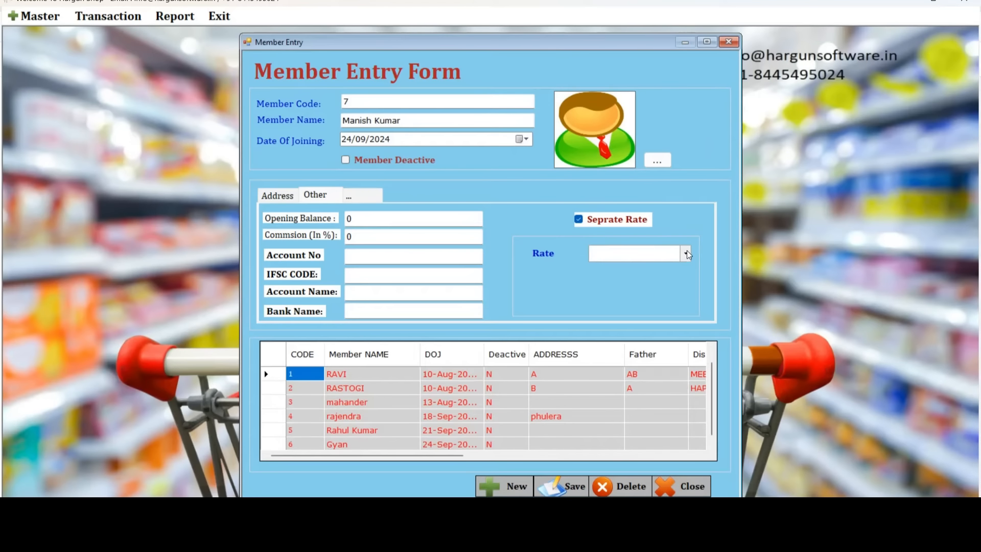
{"action": "left_click", "coordinate": [685, 253]}
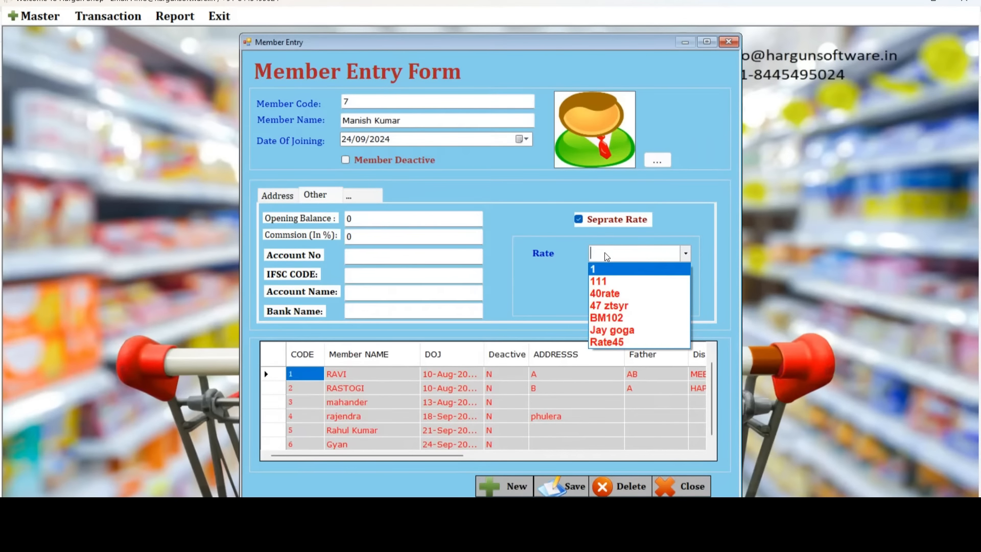
{"action": "left_click", "coordinate": [573, 261]}
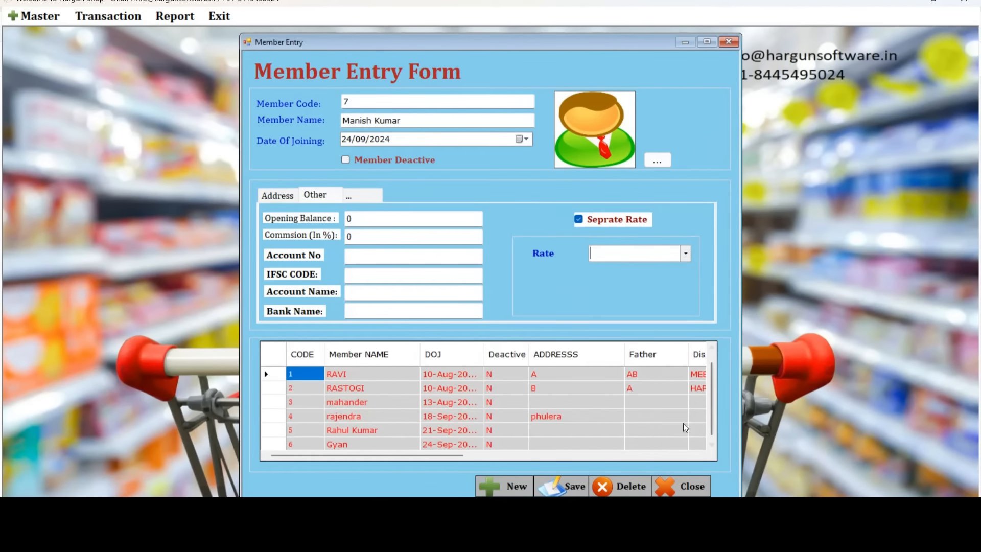
Save member 7's record, confirm it, and close the Member Entry form.
{"action": "left_click", "coordinate": [562, 486]}
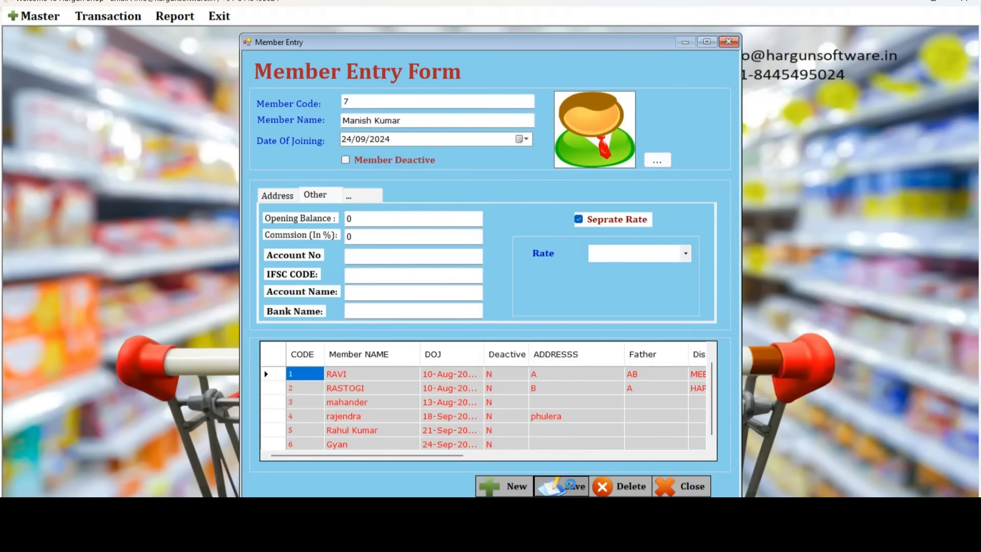
{"action": "left_click", "coordinate": [472, 294]}
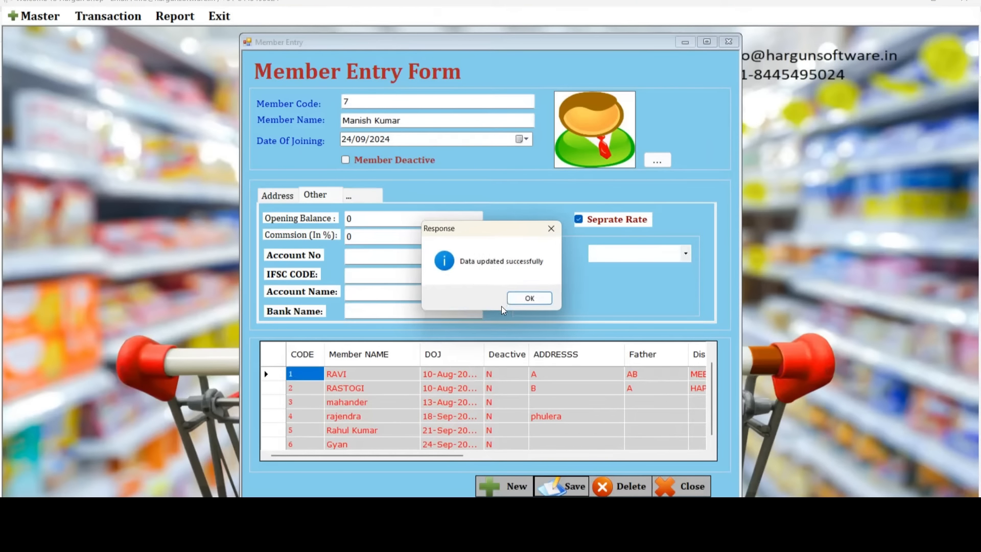
{"action": "left_click", "coordinate": [531, 301]}
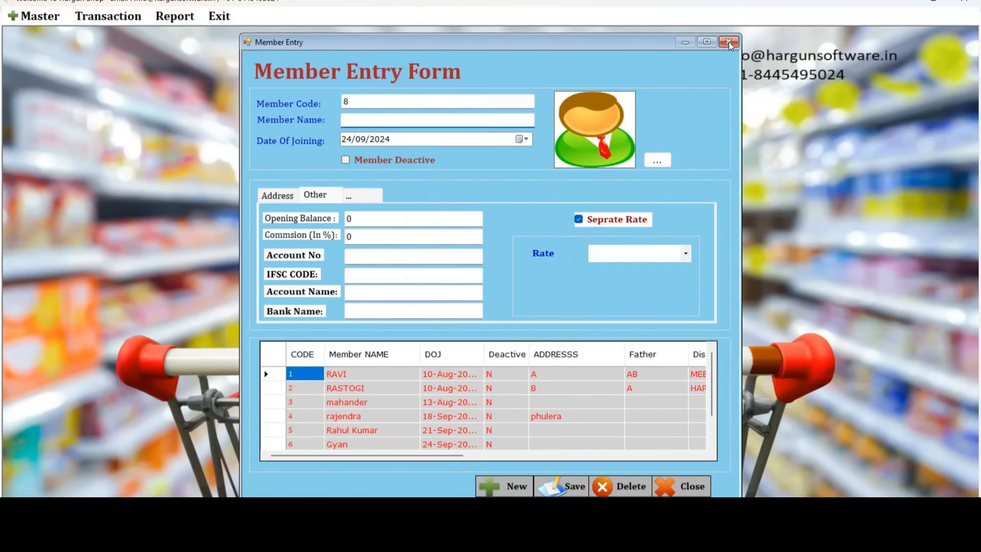
{"action": "key", "text": "Escape"}
Reopen the Member Entry form, load member 7's record and append ' 2' to the name.
{"action": "left_click", "coordinate": [40, 20]}
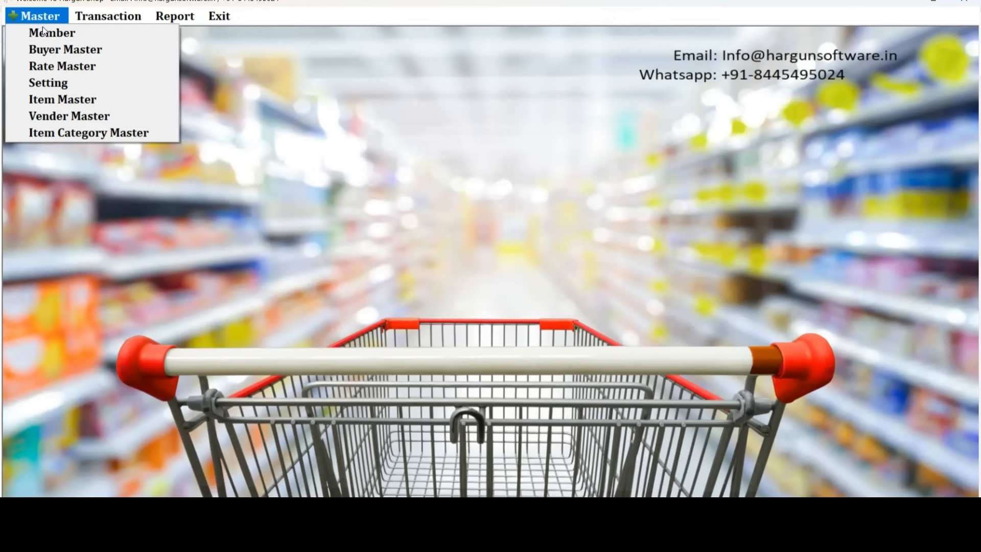
{"action": "left_click", "coordinate": [50, 39]}
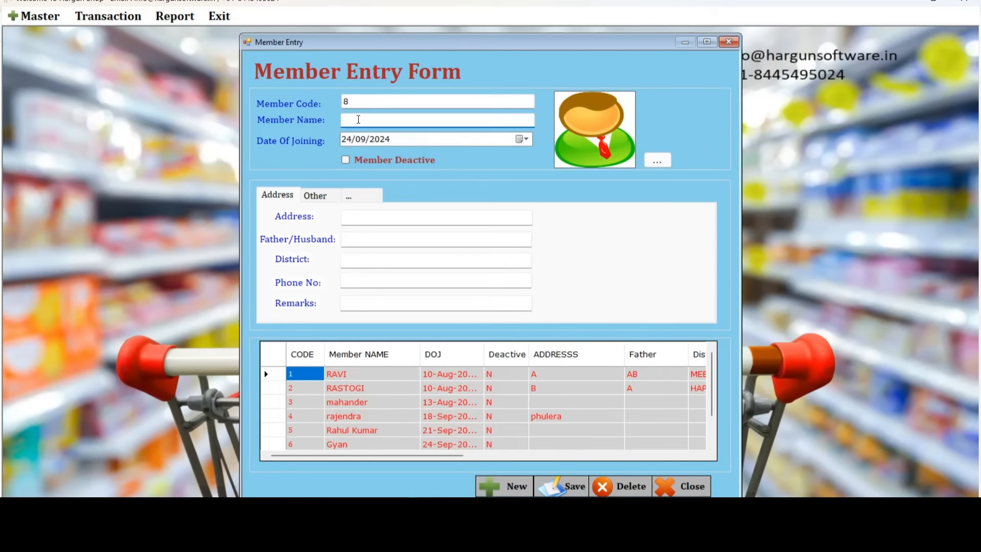
{"action": "left_click", "coordinate": [572, 490]}
{"action": "left_click", "coordinate": [367, 419]}
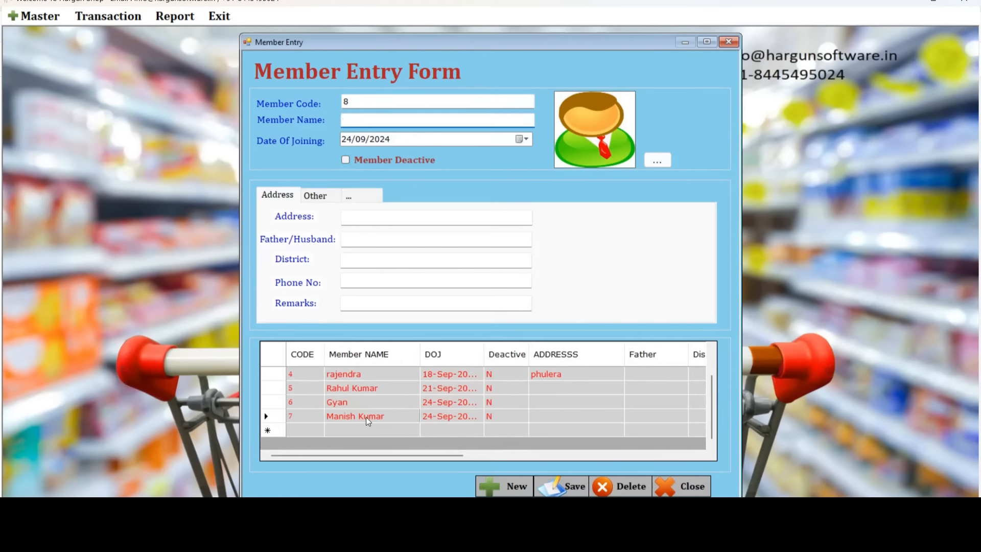
{"action": "left_click", "coordinate": [400, 125]}
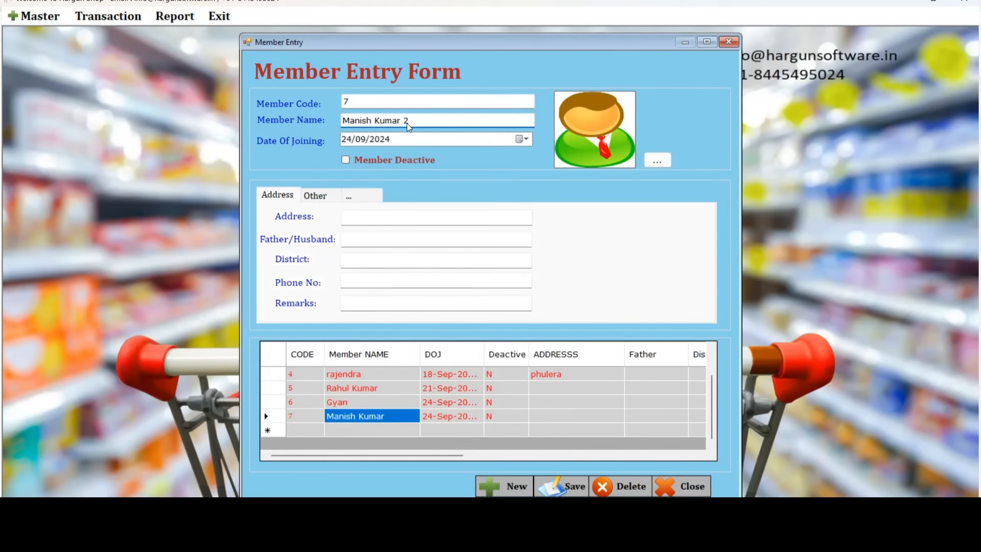
Save the renamed member 7 record and close the member form.
{"action": "left_click", "coordinate": [562, 485]}
{"action": "left_click", "coordinate": [472, 294]}
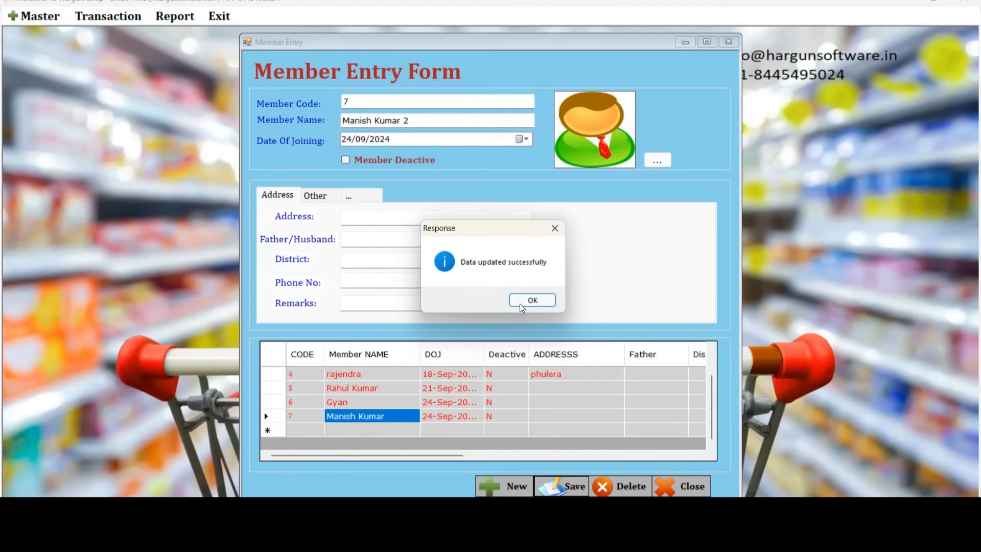
{"action": "left_click", "coordinate": [521, 303]}
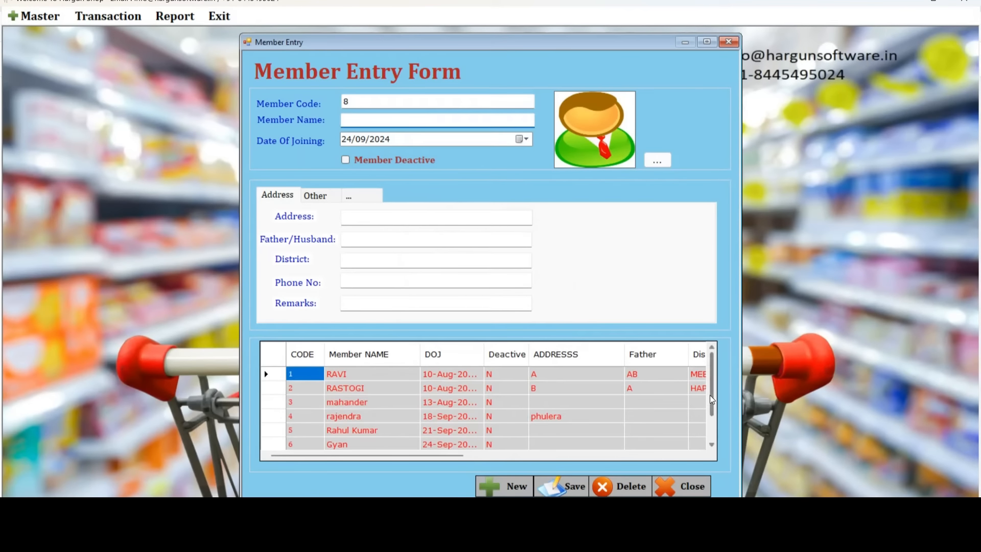
{"action": "left_click_drag", "start_coordinate": [710, 395], "coordinate": [712, 425]}
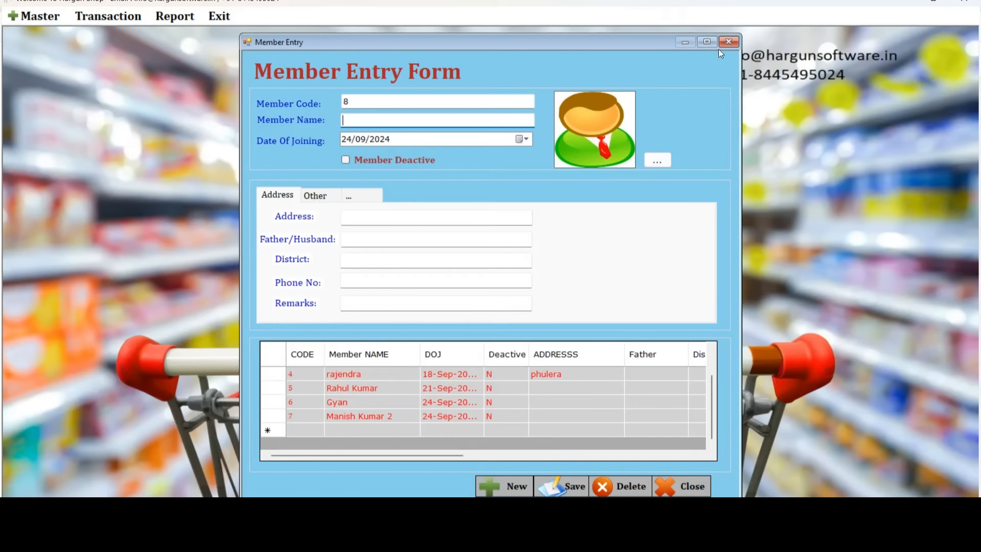
{"action": "left_click", "coordinate": [729, 42]}
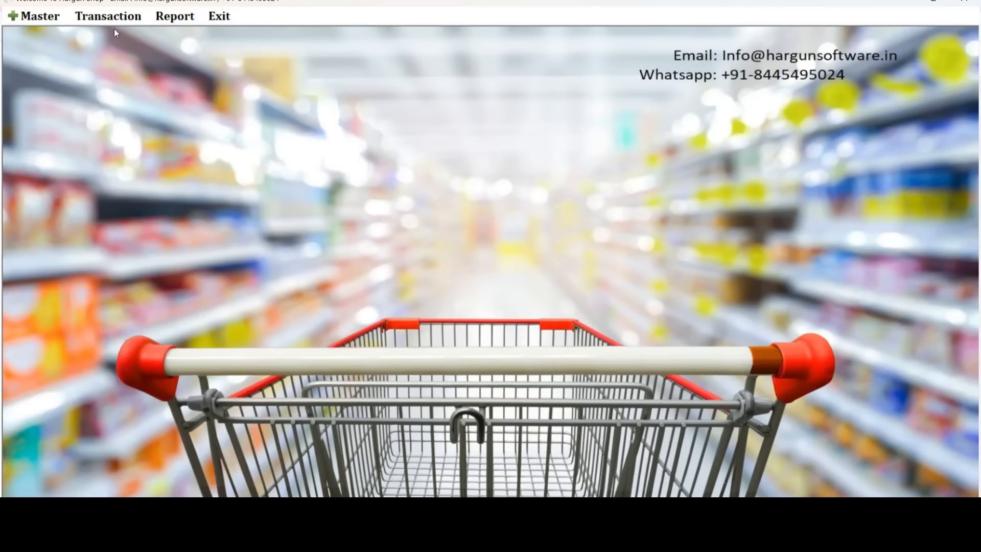
In the Rate Master, look up rate 0007 (BM102), then start blank rate 0008.
{"action": "left_click", "coordinate": [41, 16]}
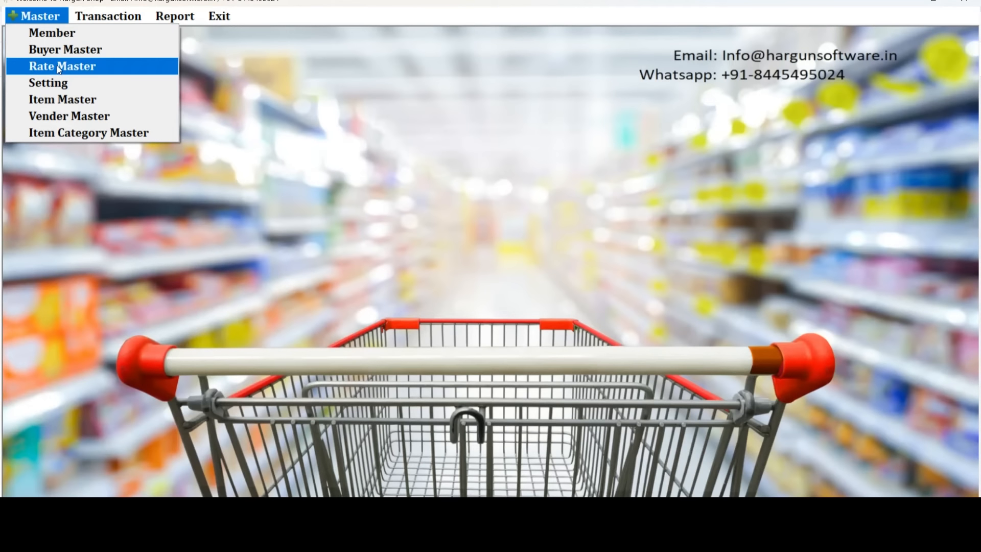
{"action": "left_click", "coordinate": [57, 66]}
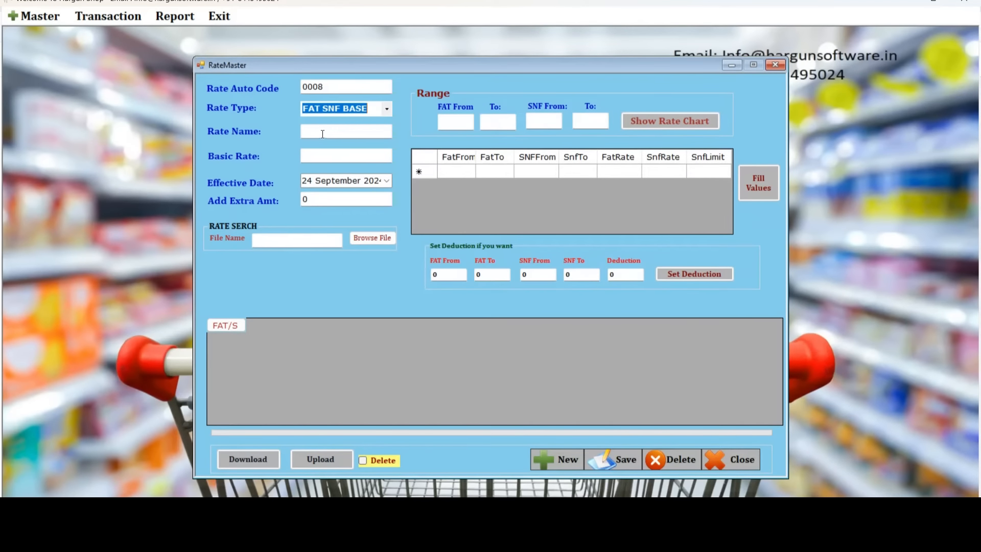
{"action": "left_click", "coordinate": [323, 132]}
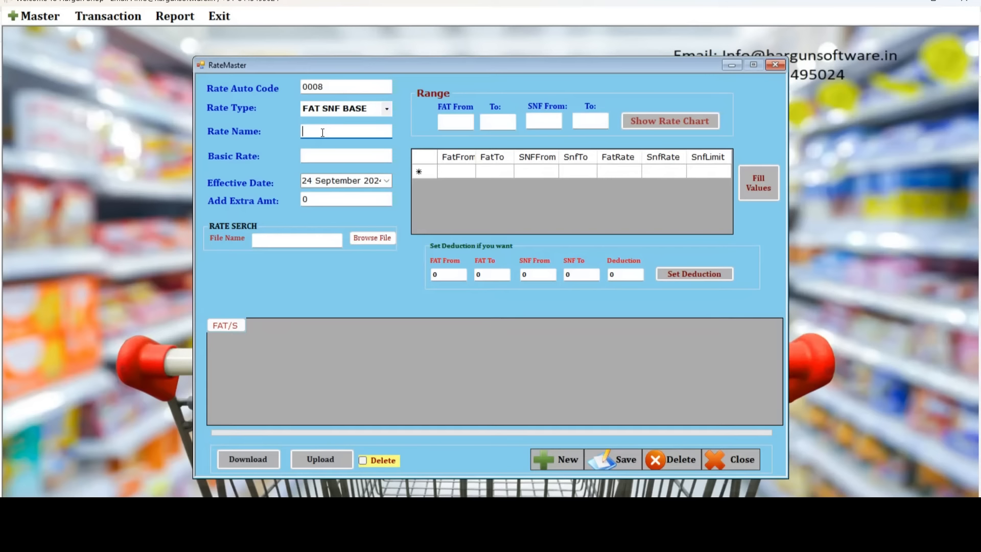
{"action": "left_click", "coordinate": [553, 461]}
{"action": "left_click_drag", "start_coordinate": [347, 90], "coordinate": [297, 85]}
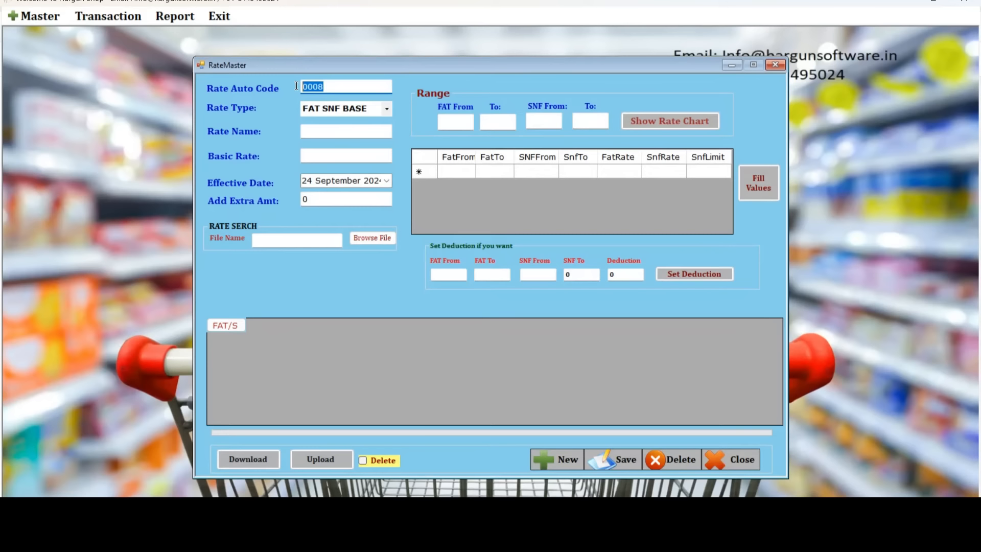
{"action": "left_click", "coordinate": [328, 86]}
{"action": "left_click_drag", "start_coordinate": [327, 86], "coordinate": [320, 86]}
{"action": "key", "text": "Return"}
{"action": "left_click_drag", "start_coordinate": [334, 132], "coordinate": [295, 132]}
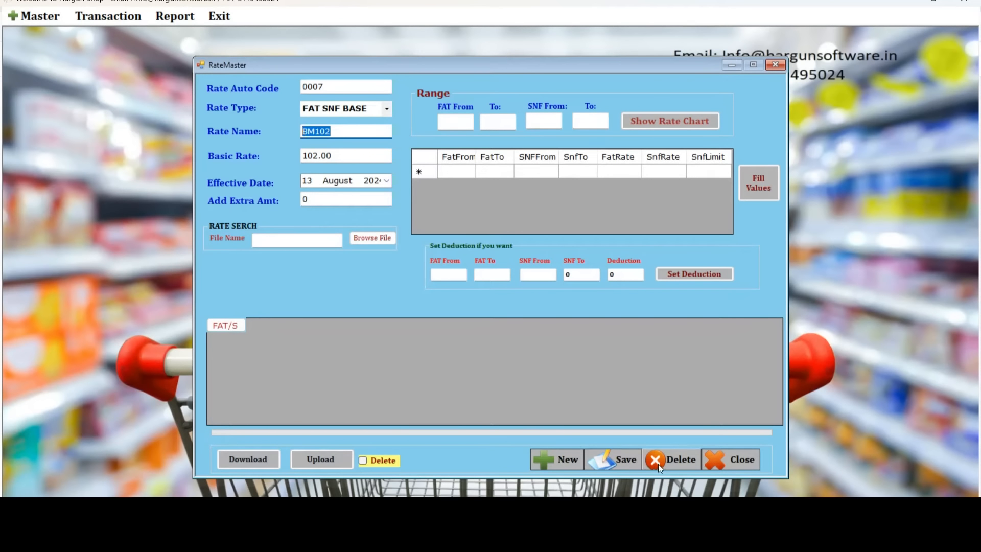
{"action": "left_click", "coordinate": [557, 458]}
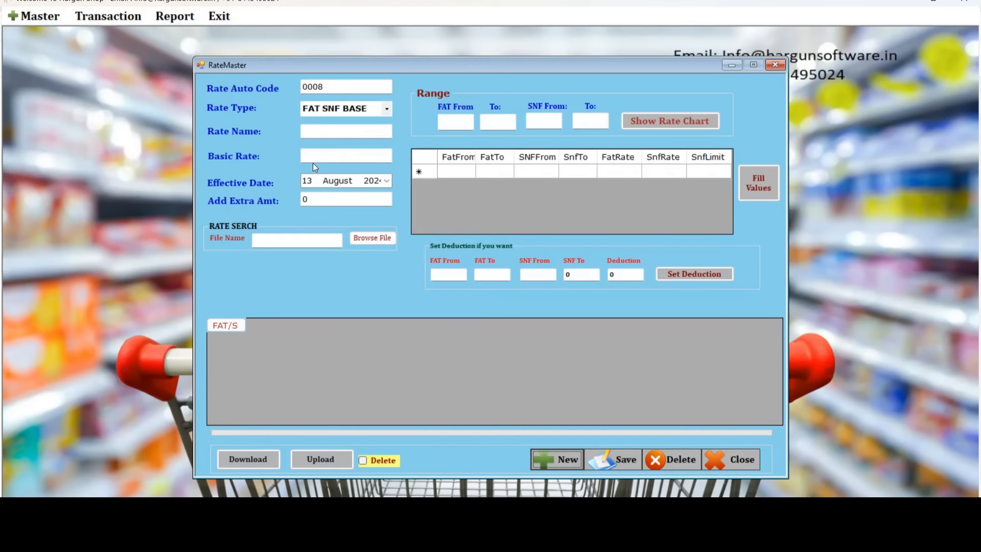
Enter rate name 52sept24 and basic rate 52.
{"action": "left_click", "coordinate": [309, 131]}
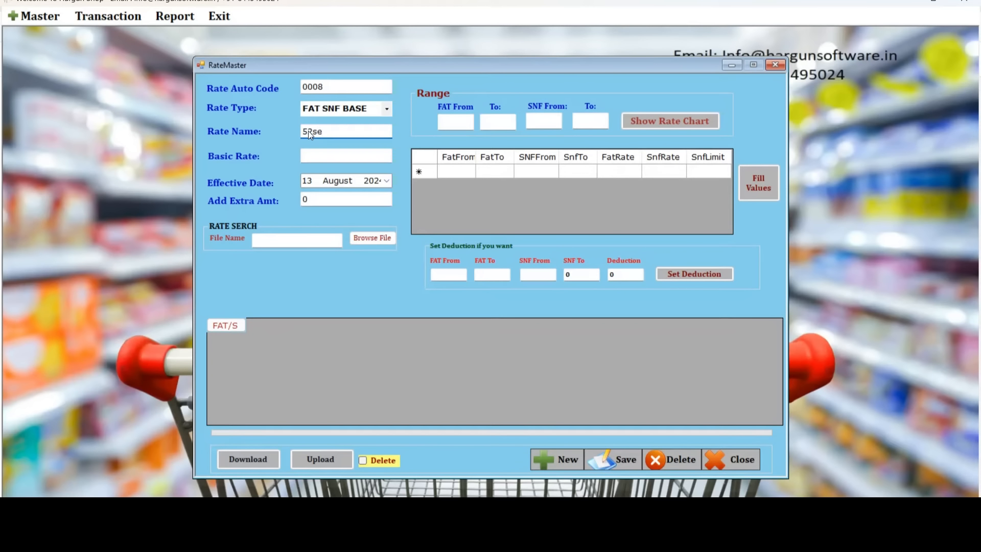
{"action": "type", "text": "24"}
{"action": "left_click_drag", "start_coordinate": [345, 131], "coordinate": [298, 133]}
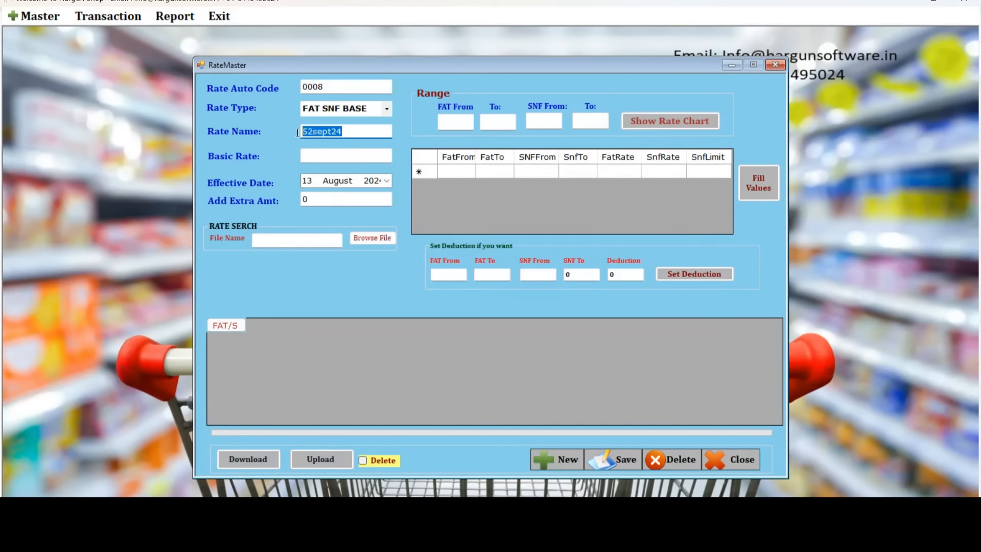
{"action": "left_click", "coordinate": [318, 158]}
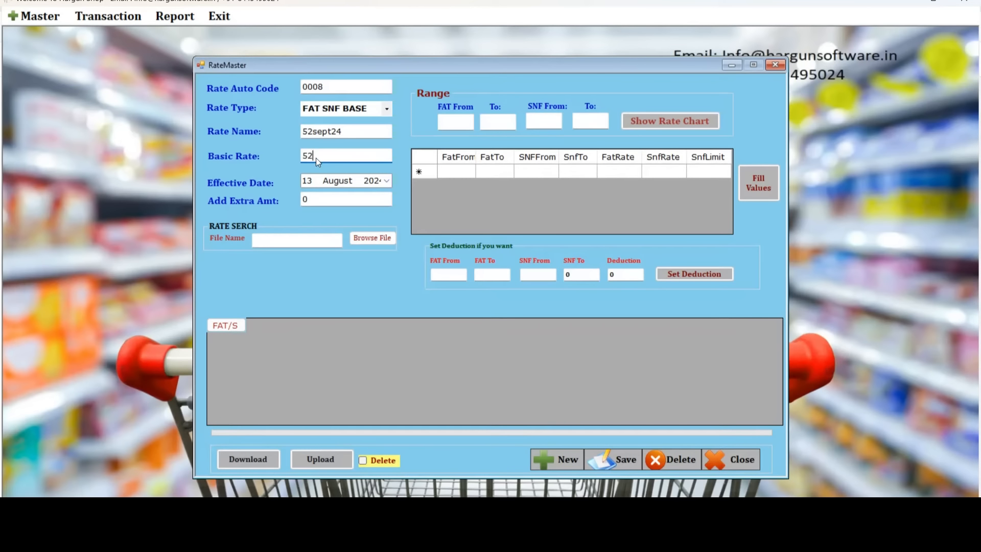
{"action": "left_click_drag", "start_coordinate": [317, 156], "coordinate": [293, 155]}
Set the rate range to FAT 3 to 10 and SNF 6 to 10.
{"action": "left_click", "coordinate": [455, 120]}
{"action": "left_click", "coordinate": [493, 123]}
{"action": "left_click", "coordinate": [540, 123]}
{"action": "left_click", "coordinate": [590, 121]}
{"action": "left_click", "coordinate": [451, 122]}
{"action": "type", "text": "3"}
{"action": "left_click", "coordinate": [494, 123]}
{"action": "left_click", "coordinate": [556, 119]}
{"action": "type", "text": "6"}
{"action": "left_click", "coordinate": [587, 123]}
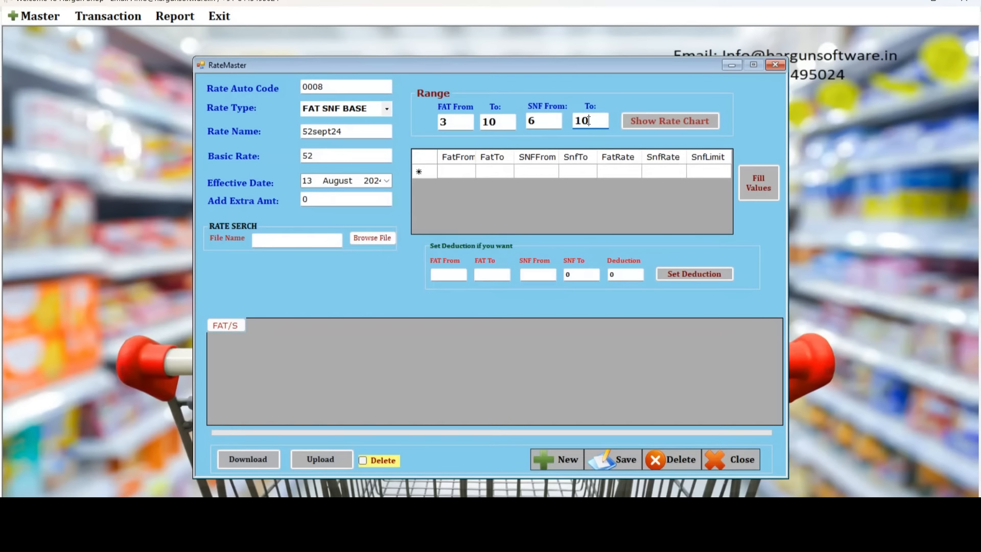
Check the FAT 3–10 and SNF 6–10 range values and generate the rate chart.
{"action": "double_click", "coordinate": [443, 122]}
{"action": "key", "text": "Tab"}
{"action": "double_click", "coordinate": [527, 120]}
{"action": "double_click", "coordinate": [592, 121]}
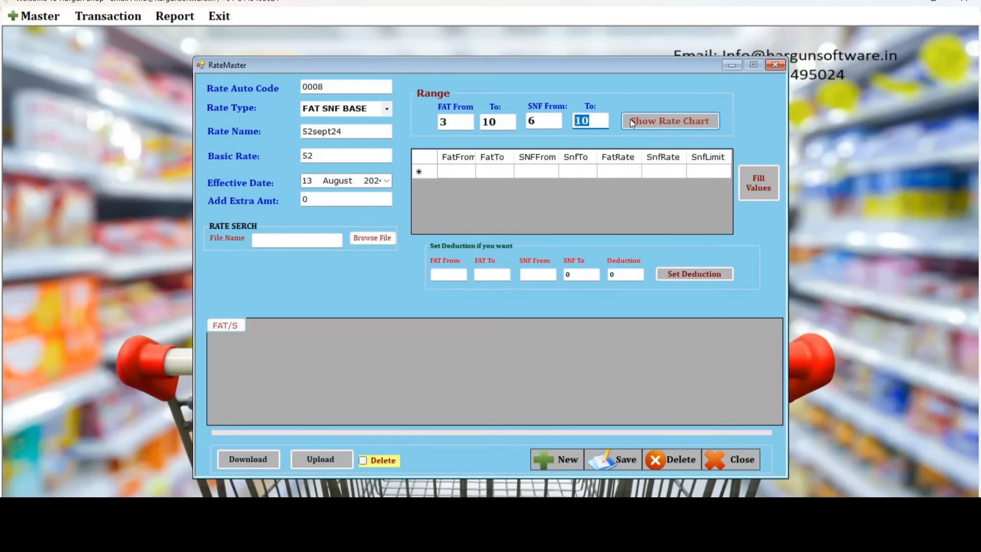
{"action": "left_click", "coordinate": [664, 119]}
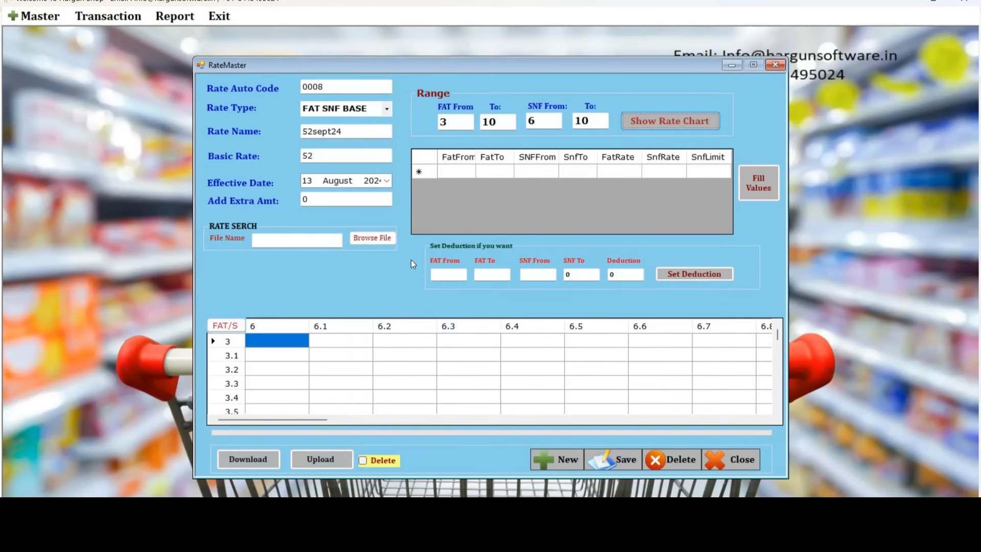
Fill a new range row with FatFrom 3, FatTo 10, SNFFrom 6 and SnfTo 10.
{"action": "left_click", "coordinate": [461, 171]}
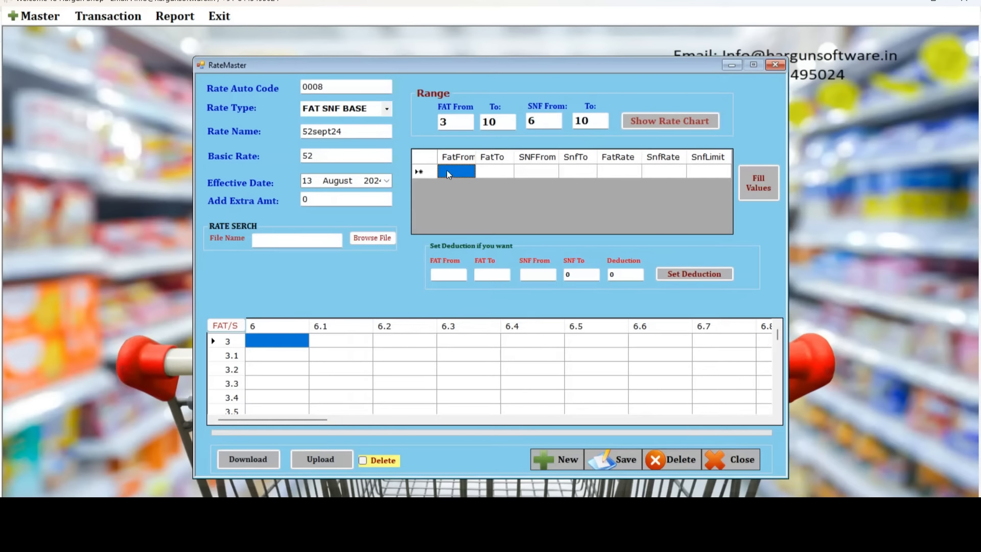
{"action": "type", "text": "3"}
{"action": "left_click", "coordinate": [493, 177]}
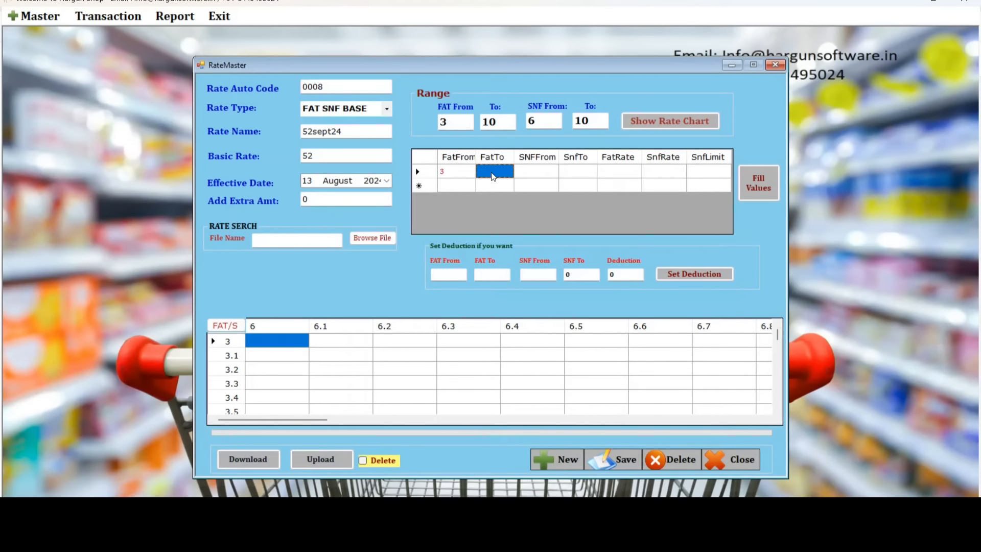
{"action": "type", "text": "10"}
{"action": "left_click", "coordinate": [532, 174]}
{"action": "type", "text": "6"}
{"action": "left_click", "coordinate": [571, 171]}
{"action": "type", "text": "10"}
Commit the row, select its FatRate cell, and bring up Windows search.
{"action": "left_click", "coordinate": [611, 171]}
{"action": "left_click", "coordinate": [659, 174]}
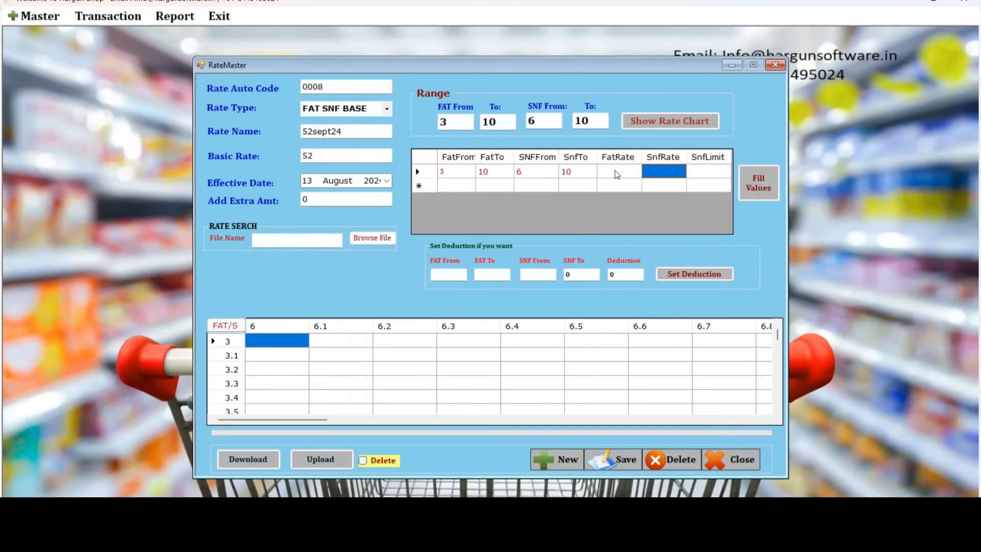
{"action": "left_click", "coordinate": [616, 172]}
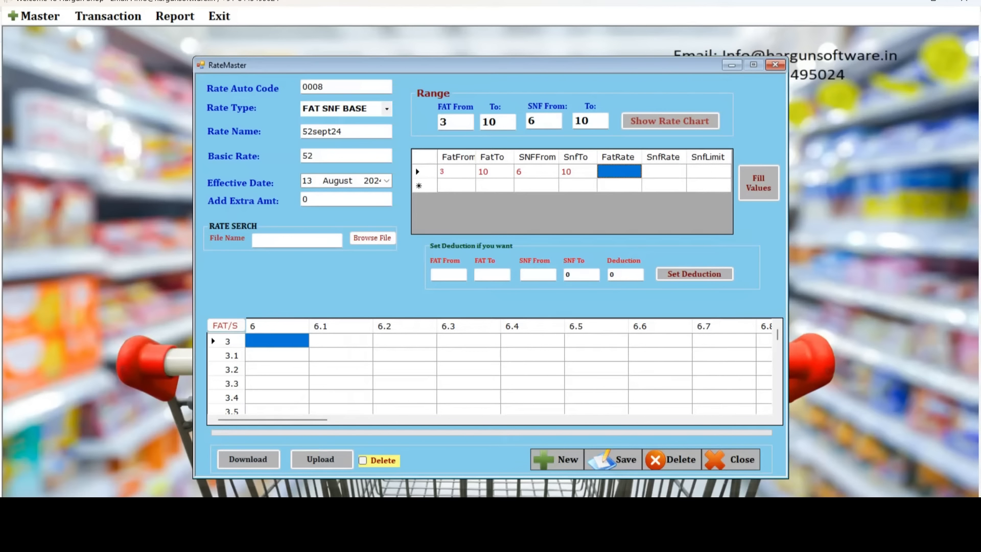
{"action": "left_click", "coordinate": [260, 519]}
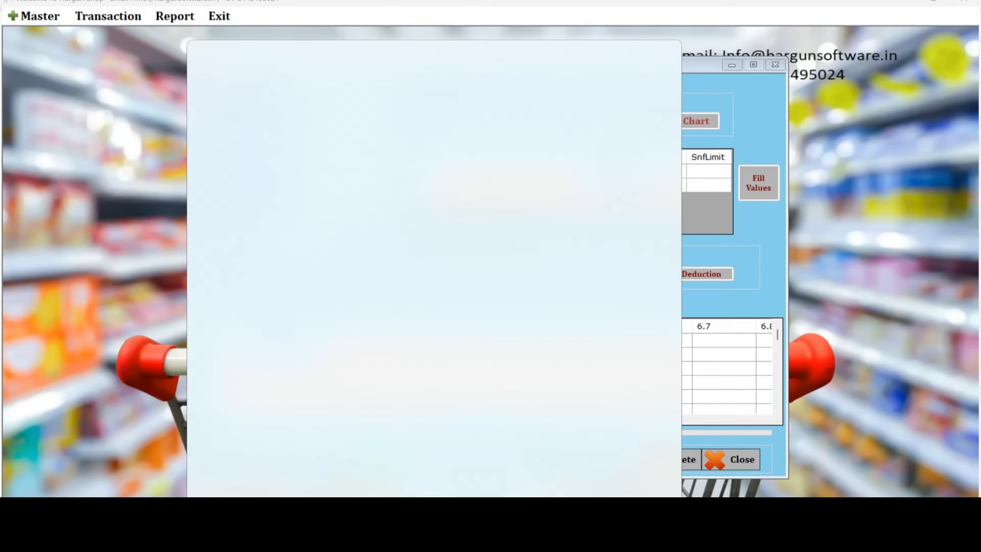
Launch Calculator and compute the fat rate 52 × 52 ÷ 6.5 = 416.
{"action": "type", "text": "ca"}
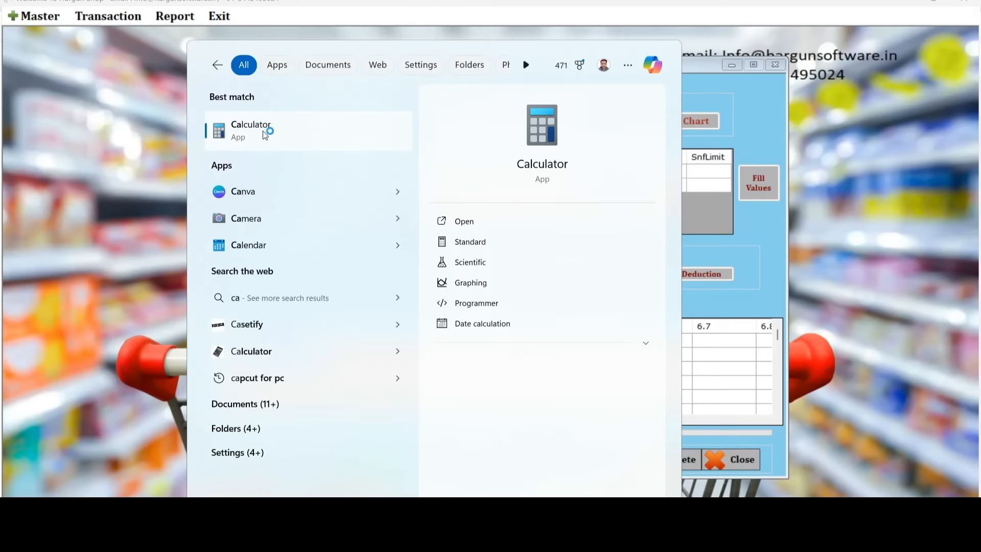
{"action": "left_click", "coordinate": [263, 131]}
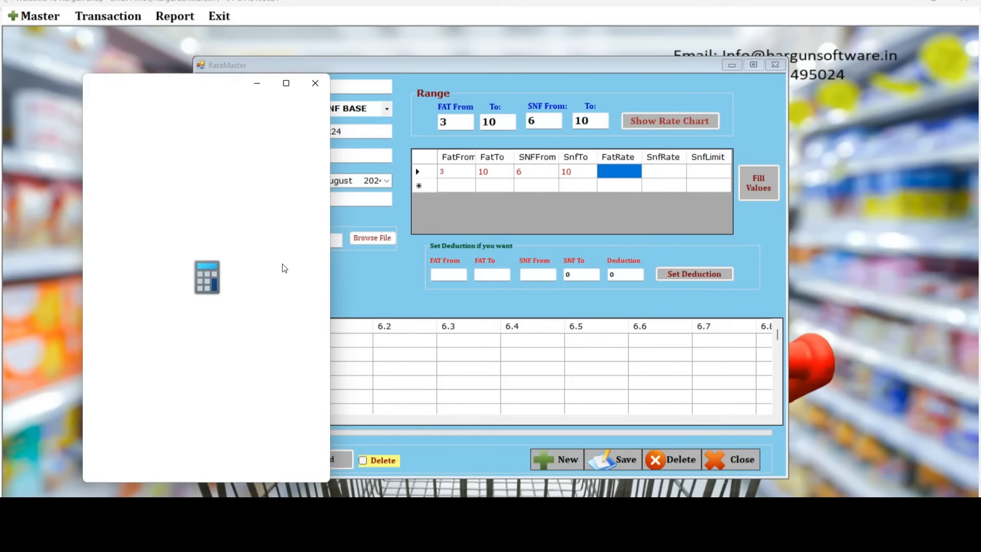
{"action": "mouse_move", "coordinate": [210, 91]}
{"action": "left_mouse_down"}
{"action": "mouse_move", "coordinate": [358, 141]}
{"action": "mouse_move", "coordinate": [121, 110]}
{"action": "mouse_move", "coordinate": [223, 79]}
{"action": "left_mouse_up"}
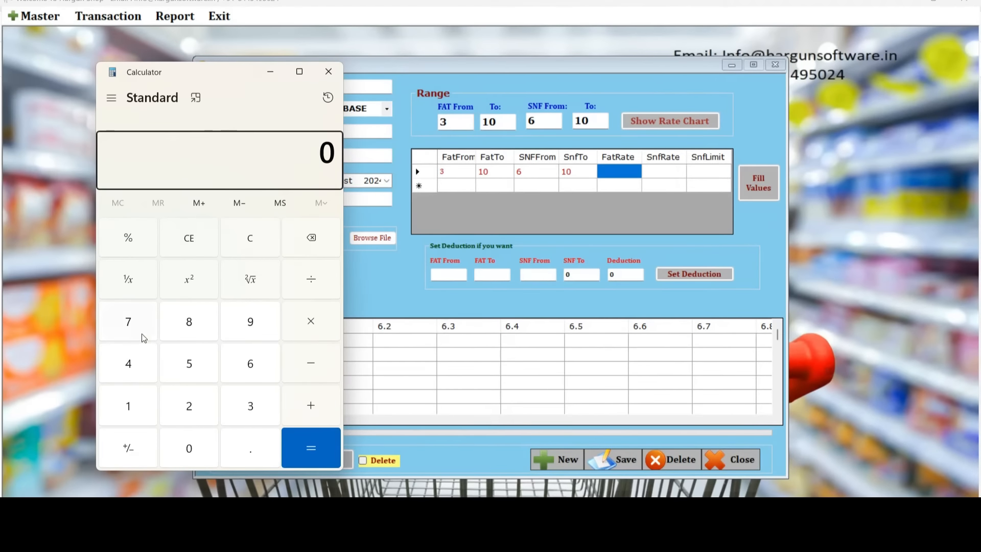
{"action": "left_click", "coordinate": [190, 364]}
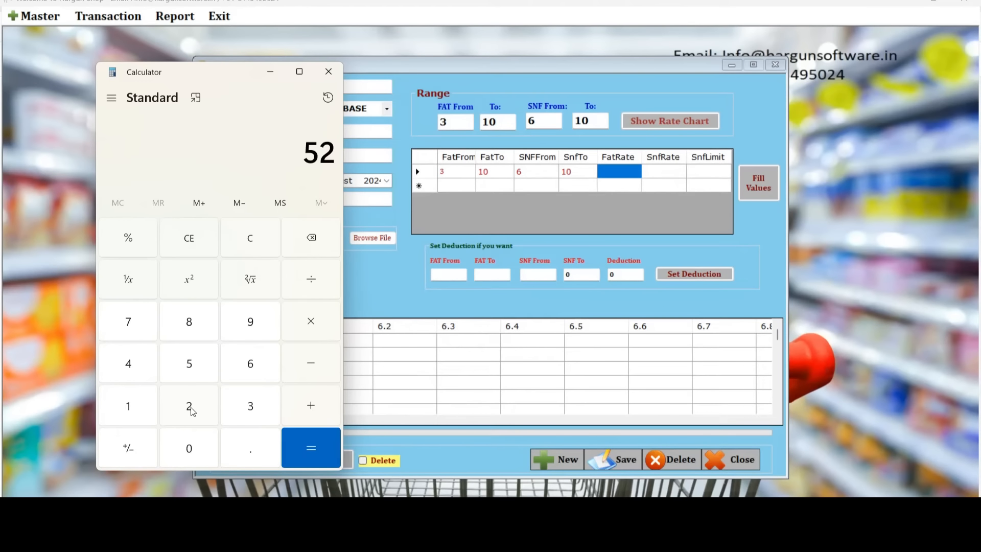
{"action": "left_click", "coordinate": [316, 323]}
{"action": "left_click", "coordinate": [191, 366]}
{"action": "left_click", "coordinate": [194, 409]}
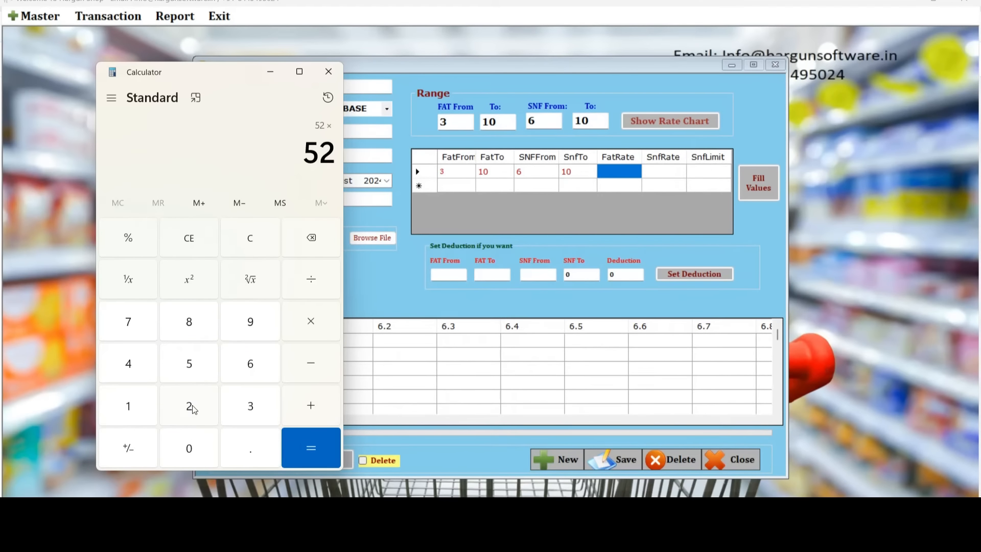
{"action": "left_click", "coordinate": [311, 282]}
{"action": "left_click", "coordinate": [250, 365]}
{"action": "left_click", "coordinate": [247, 448]}
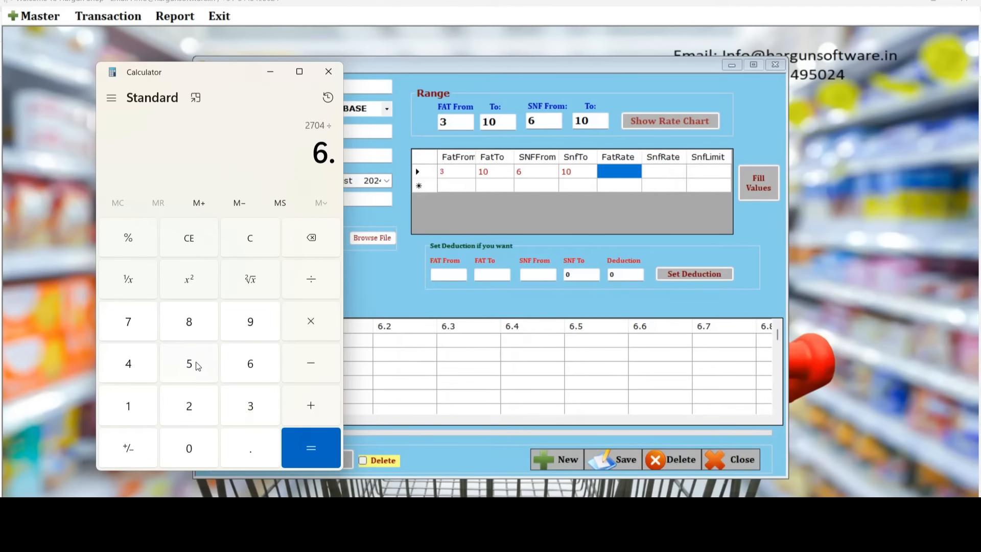
{"action": "left_click", "coordinate": [195, 366]}
{"action": "left_click", "coordinate": [313, 449]}
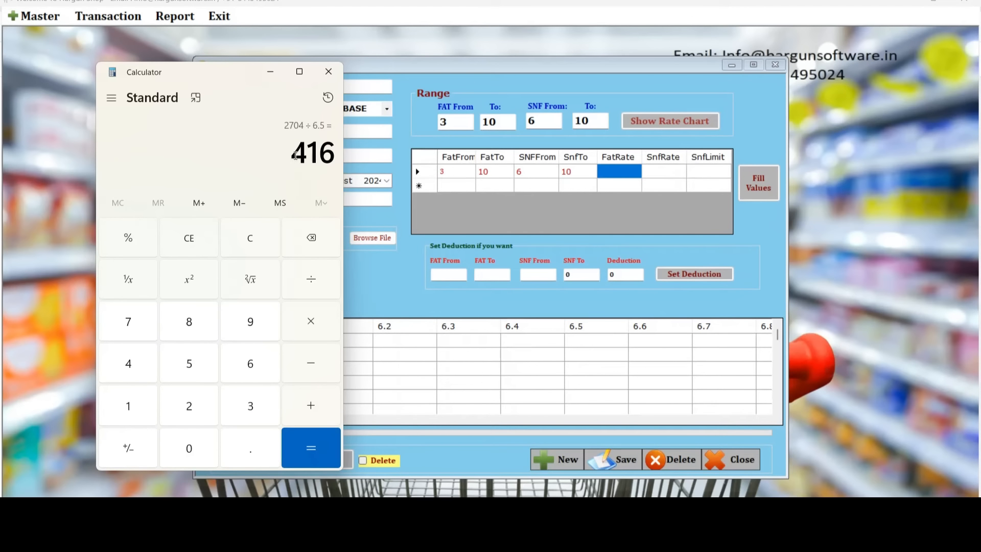
Enter 416 into the range row's FatRate cell.
{"action": "left_click_drag", "start_coordinate": [294, 156], "coordinate": [334, 160]}
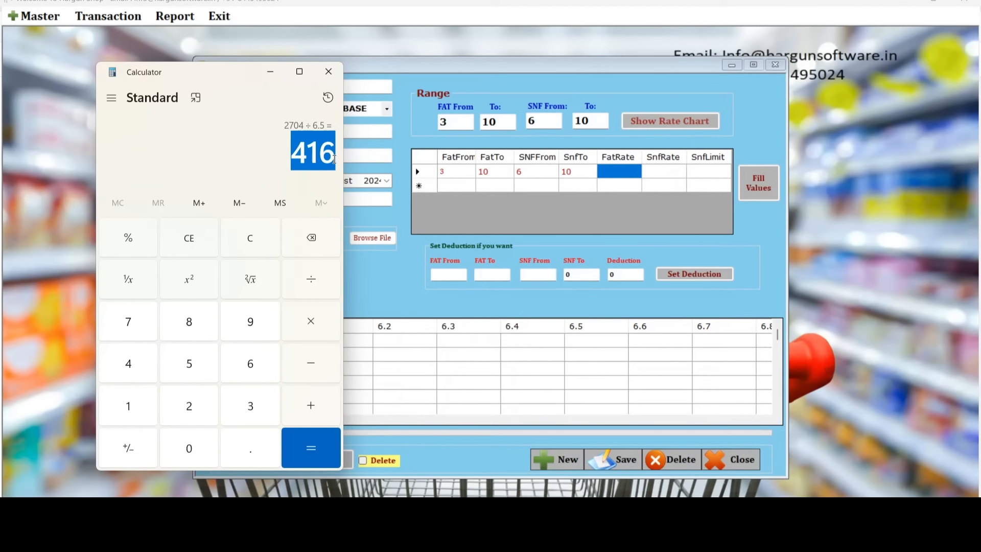
{"action": "left_click", "coordinate": [619, 176]}
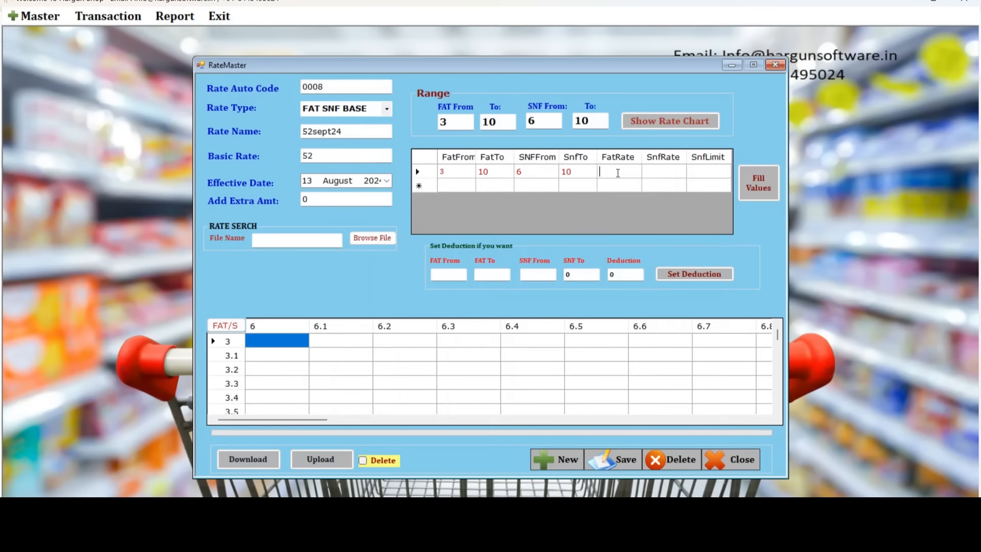
{"action": "type", "text": "416"}
{"action": "key", "text": "Tab"}
Compute the SNF rate 52 × 48 ÷ 9 = 277.33 in Calculator.
{"action": "key", "text": "alt+Tab"}
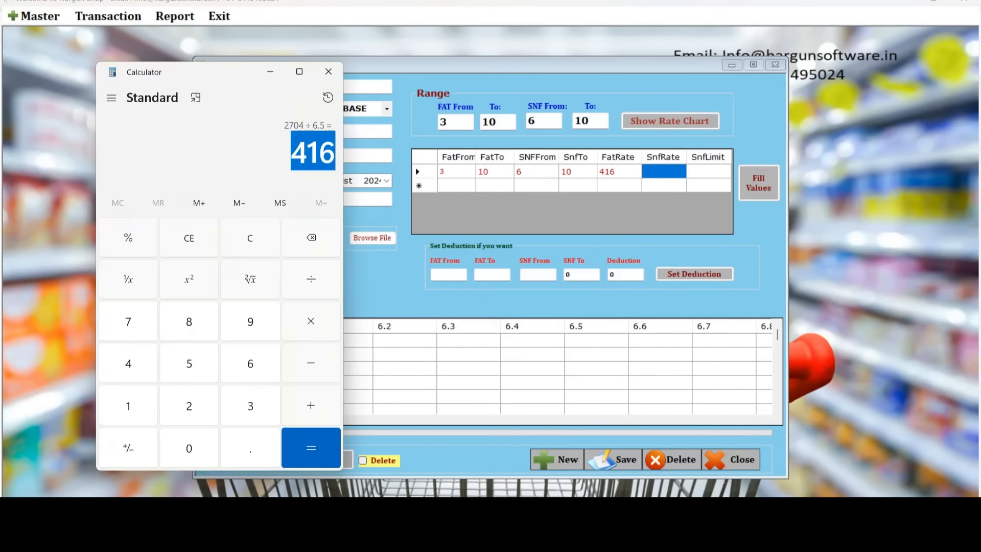
{"action": "left_click", "coordinate": [252, 238]}
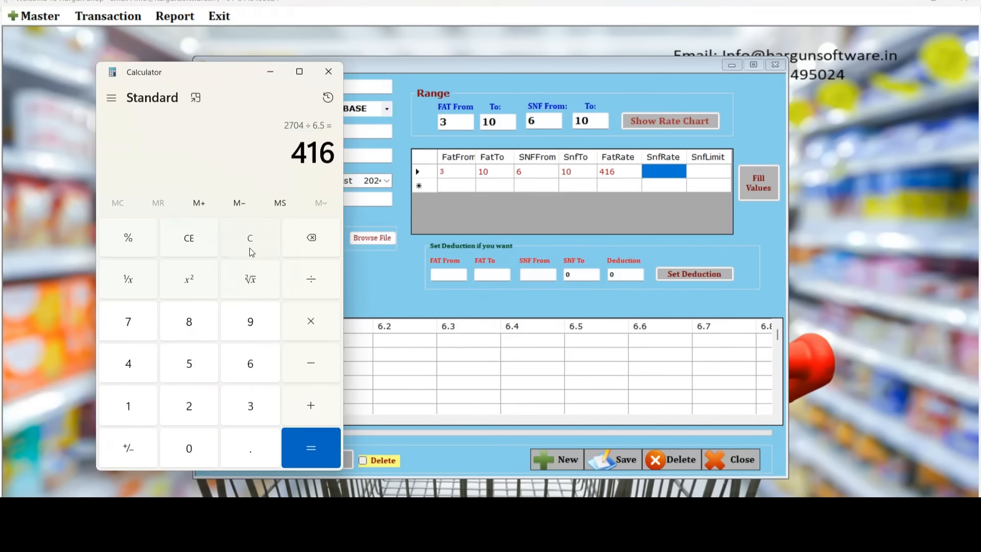
{"action": "left_click", "coordinate": [190, 364]}
{"action": "left_click", "coordinate": [191, 409]}
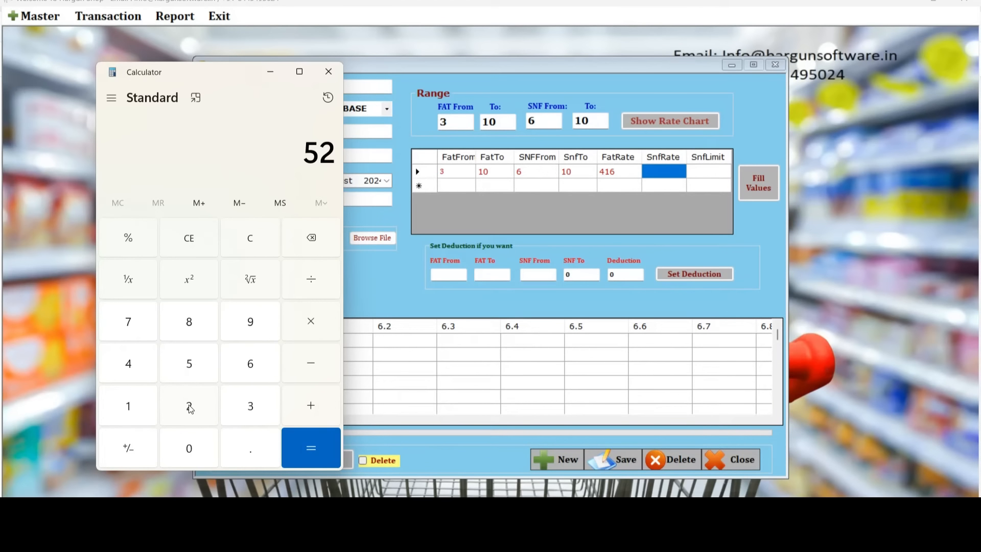
{"action": "left_click", "coordinate": [311, 322]}
{"action": "left_click", "coordinate": [128, 366]}
{"action": "left_click", "coordinate": [191, 323]}
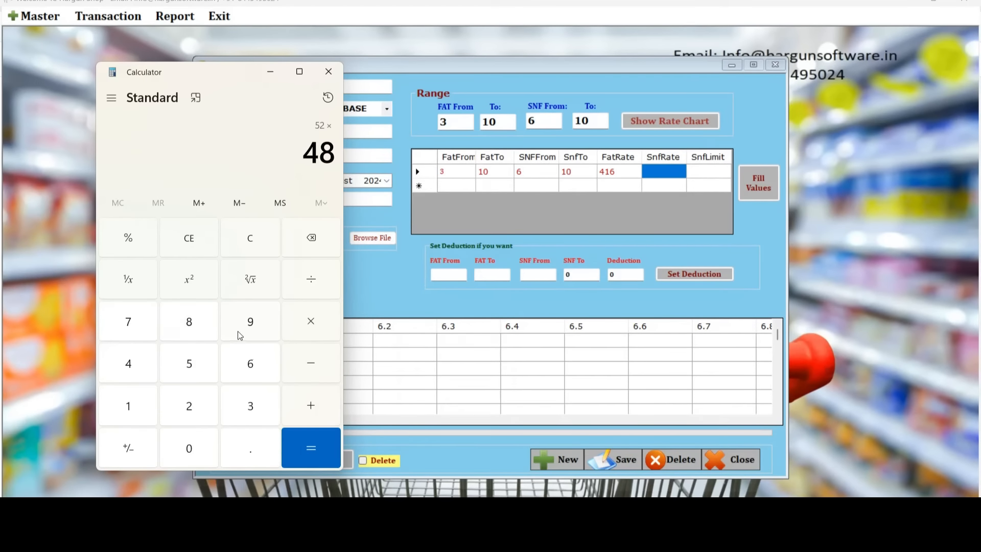
{"action": "left_click", "coordinate": [304, 288]}
{"action": "left_click", "coordinate": [251, 322]}
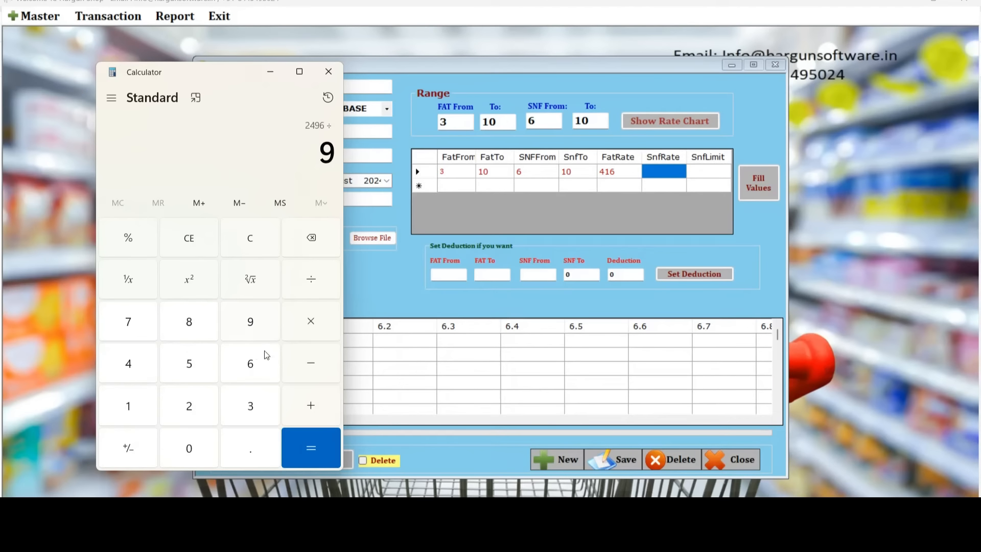
{"action": "left_click", "coordinate": [306, 444]}
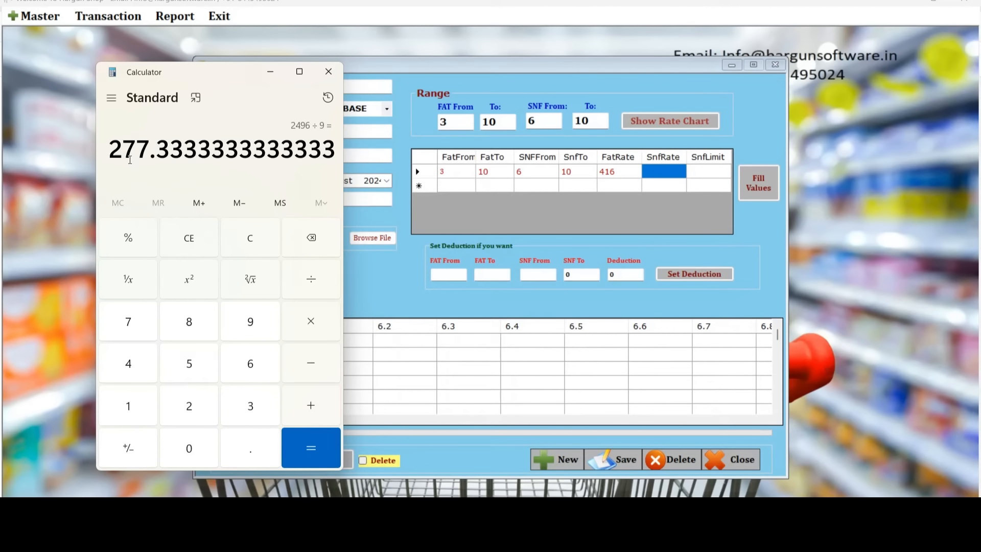
Enter SnfRate 277.33 and SnfLimit 10 in the range row.
{"action": "left_click", "coordinate": [669, 173]}
{"action": "type", "text": "277.33"}
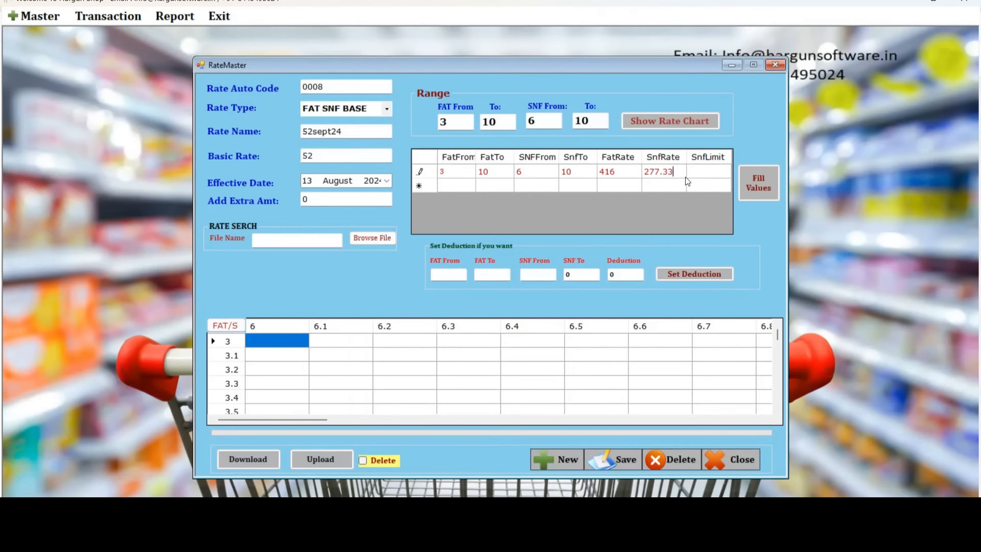
{"action": "left_click", "coordinate": [706, 177]}
{"action": "left_click", "coordinate": [705, 174]}
{"action": "type", "text": "10"}
{"action": "left_click", "coordinate": [298, 156]}
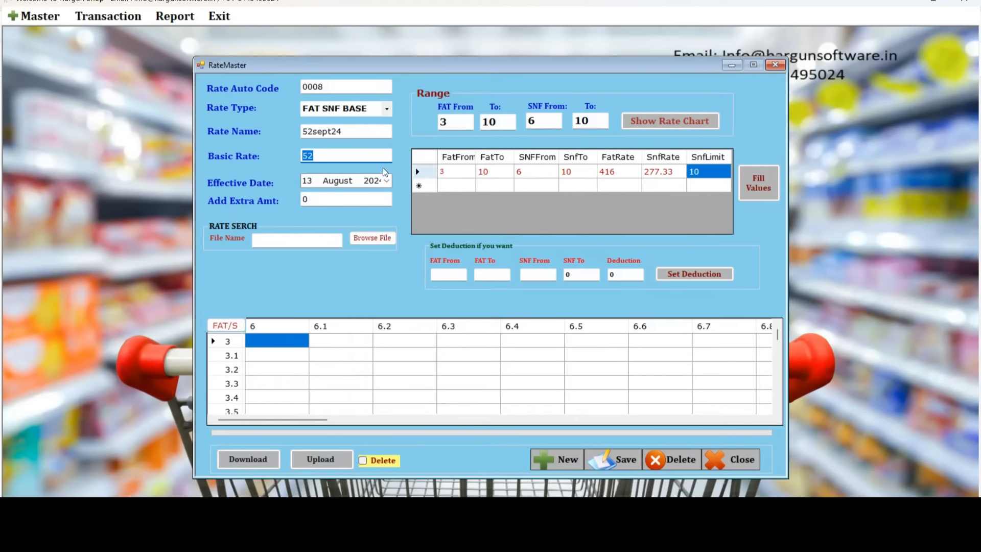
Fill rate 0008's chart and verify fat 6.5 with SNF 9 gives a rate of 52.
{"action": "left_click", "coordinate": [758, 177]}
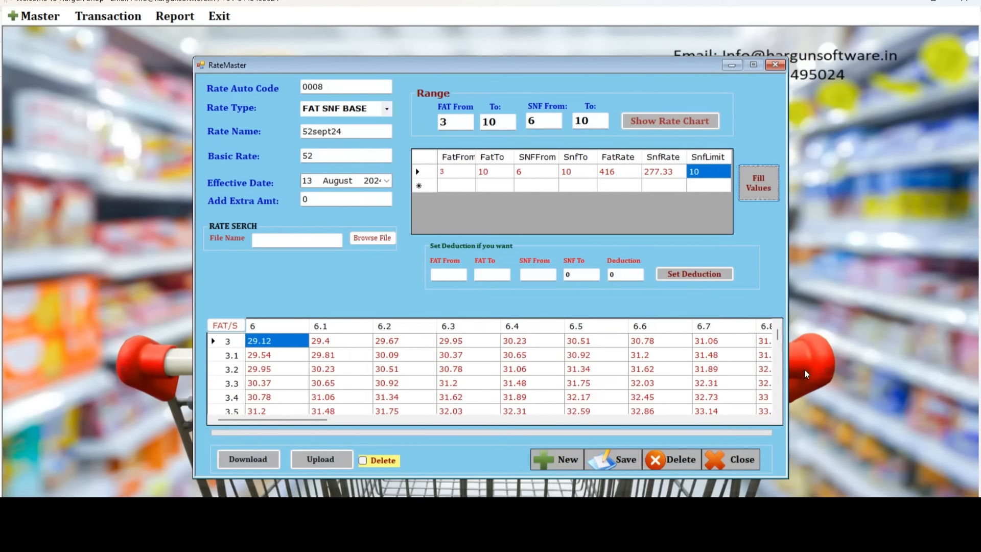
{"action": "left_click_drag", "start_coordinate": [777, 335], "coordinate": [781, 367]}
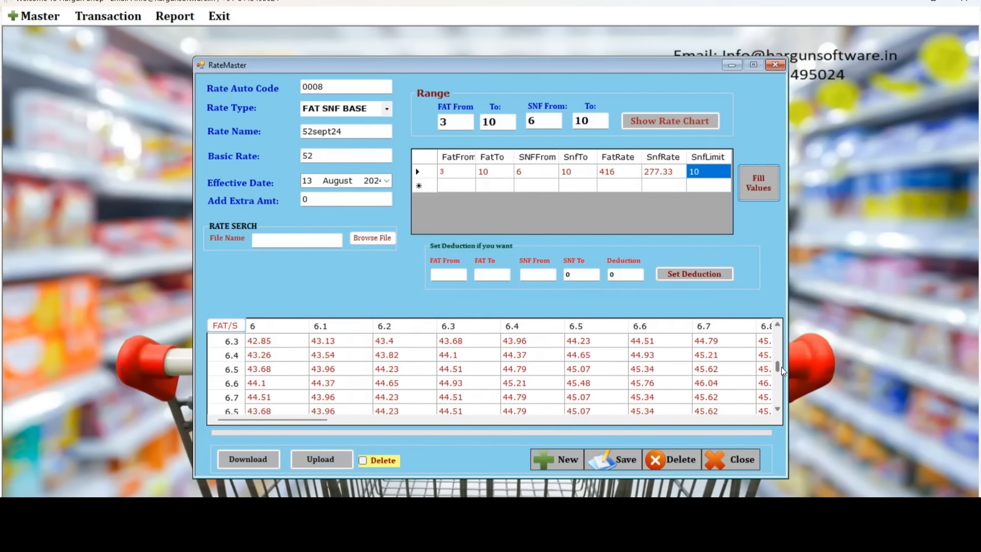
{"action": "left_click", "coordinate": [229, 372]}
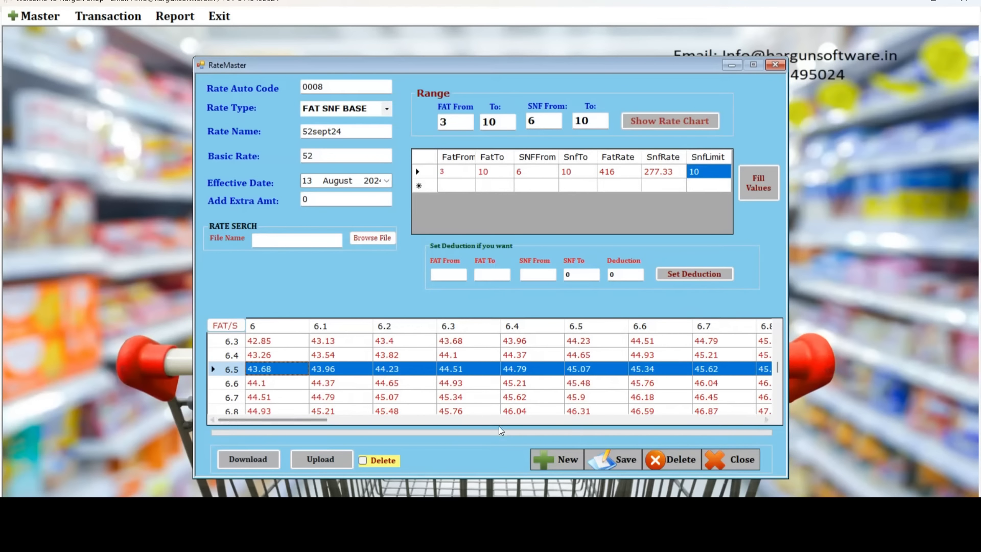
{"action": "left_click_drag", "start_coordinate": [308, 421], "coordinate": [639, 449]}
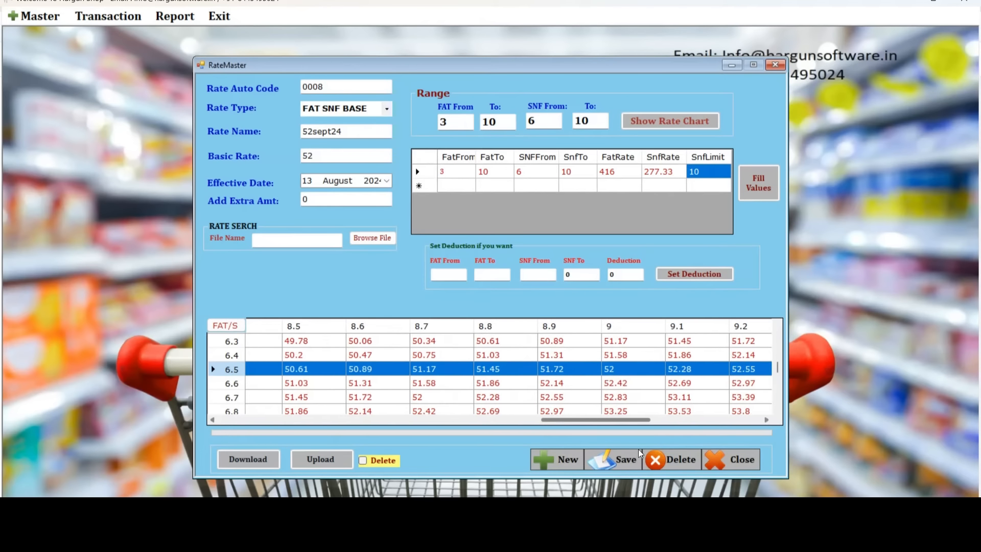
{"action": "left_click", "coordinate": [615, 372]}
{"action": "left_click", "coordinate": [615, 372]}
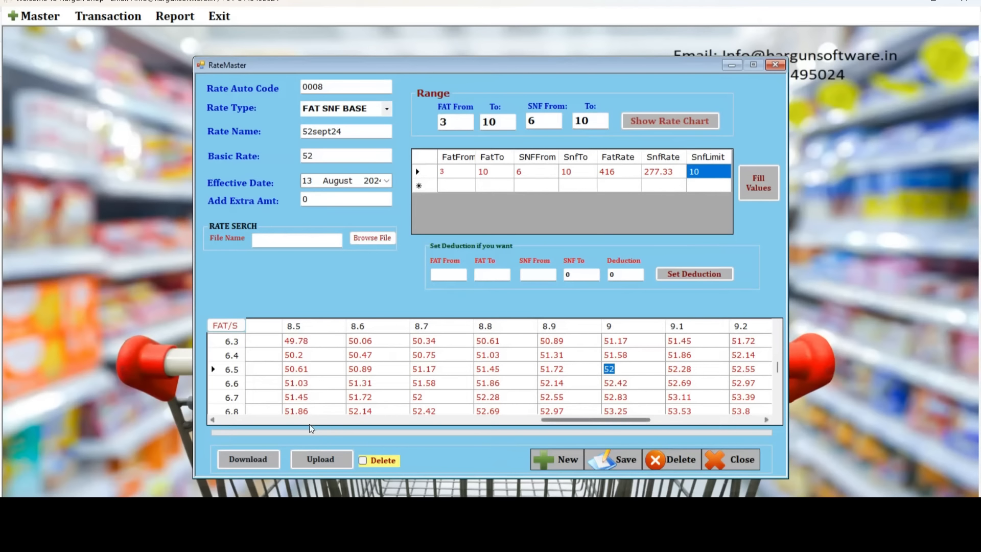
{"action": "left_click_drag", "start_coordinate": [553, 419], "coordinate": [239, 425]}
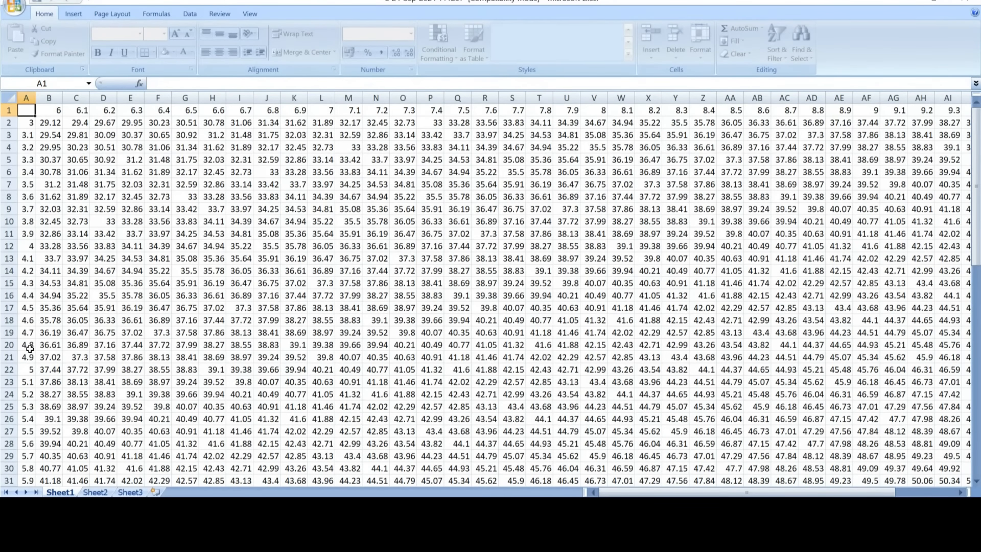
In Excel, confirm cell AF37 (fat 6.5 row, SNF 9 column) reads 52, then minimize Excel.
{"action": "scroll", "coordinate": [171, 340], "scroll_direction": "down", "scroll_amount": 15}
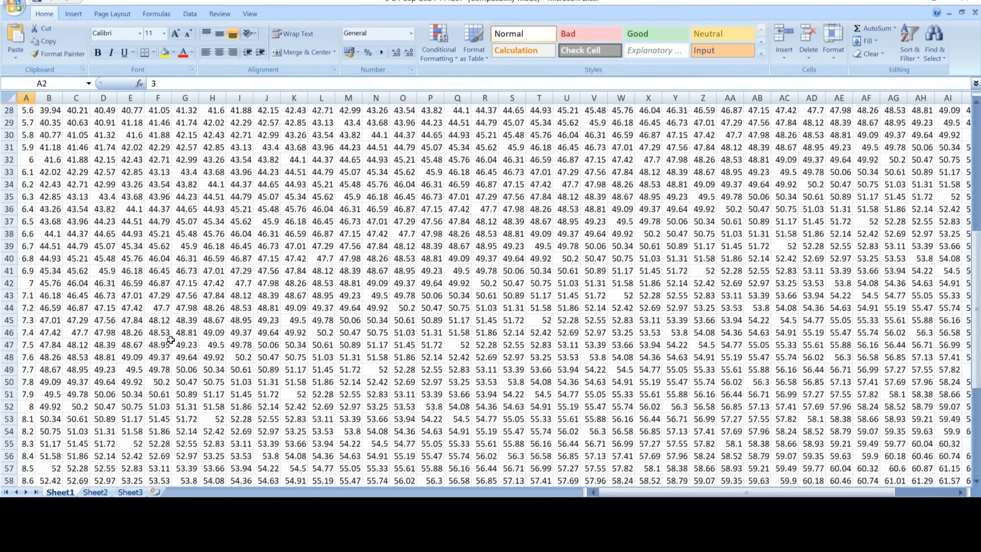
{"action": "scroll", "coordinate": [171, 339], "scroll_direction": "down", "scroll_amount": 1}
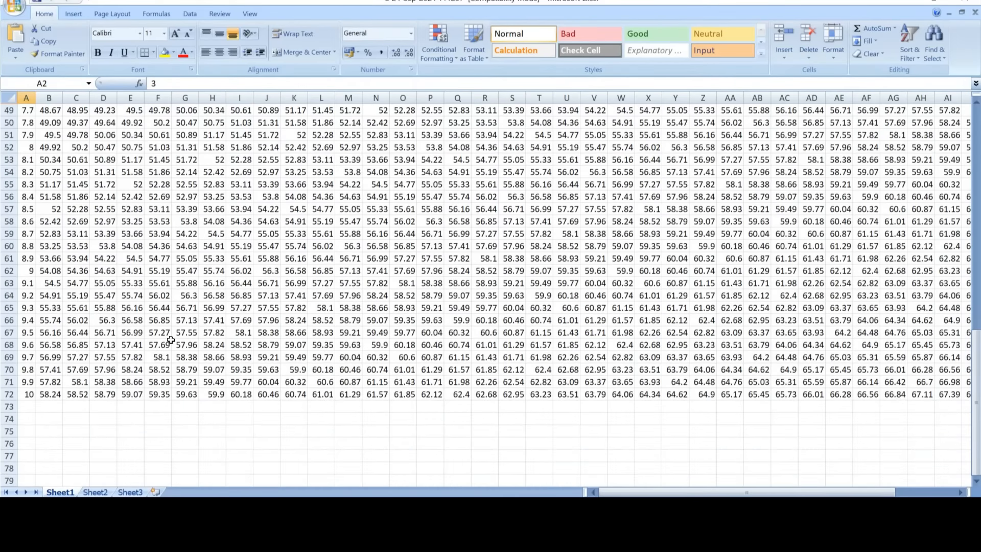
{"action": "scroll", "coordinate": [170, 340], "scroll_direction": "up", "scroll_amount": 16}
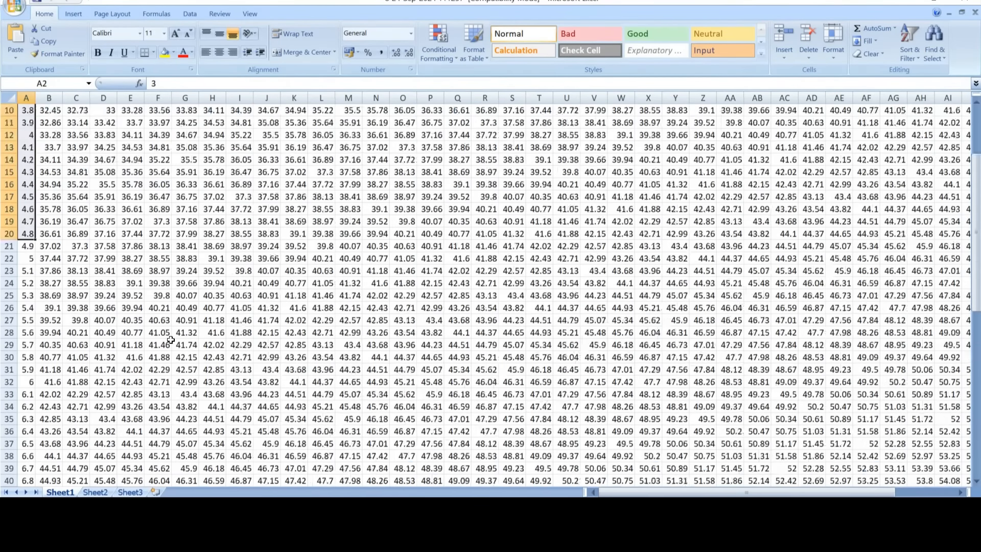
{"action": "left_click", "coordinate": [51, 110]}
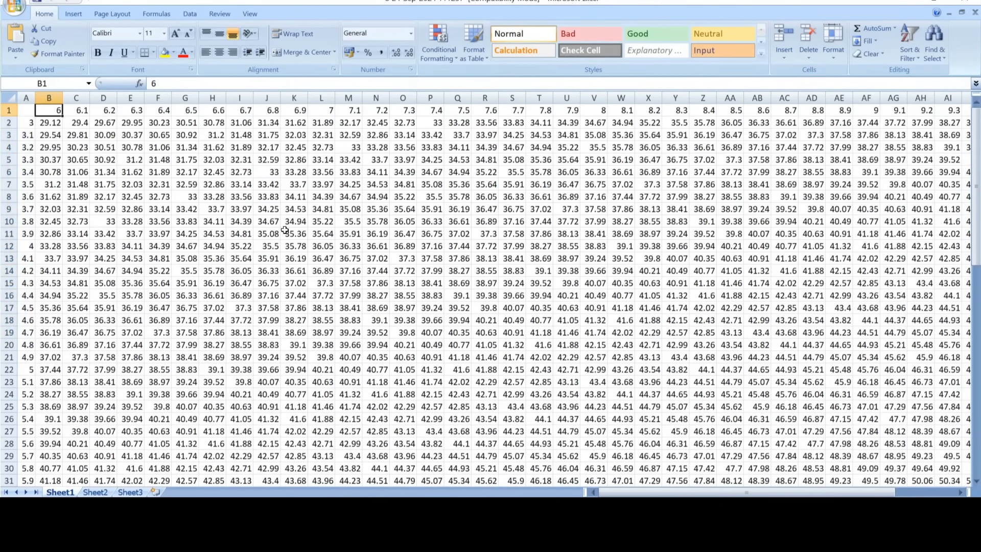
{"action": "mouse_move", "coordinate": [642, 493]}
{"action": "left_mouse_down"}
{"action": "mouse_move", "coordinate": [700, 493]}
{"action": "mouse_move", "coordinate": [641, 493]}
{"action": "left_mouse_up"}
{"action": "scroll", "coordinate": [876, 398], "scroll_direction": "down", "scroll_amount": 6}
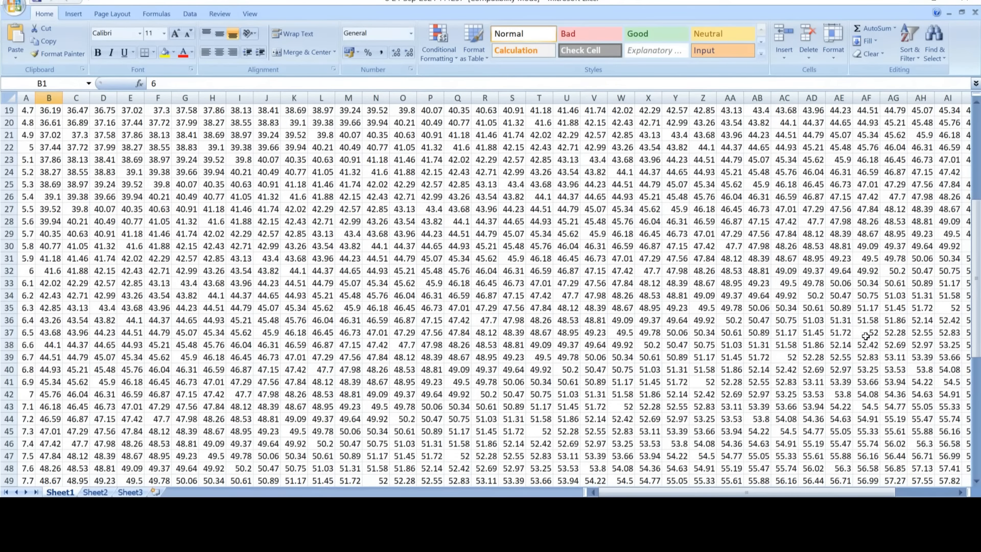
{"action": "left_click", "coordinate": [866, 336]}
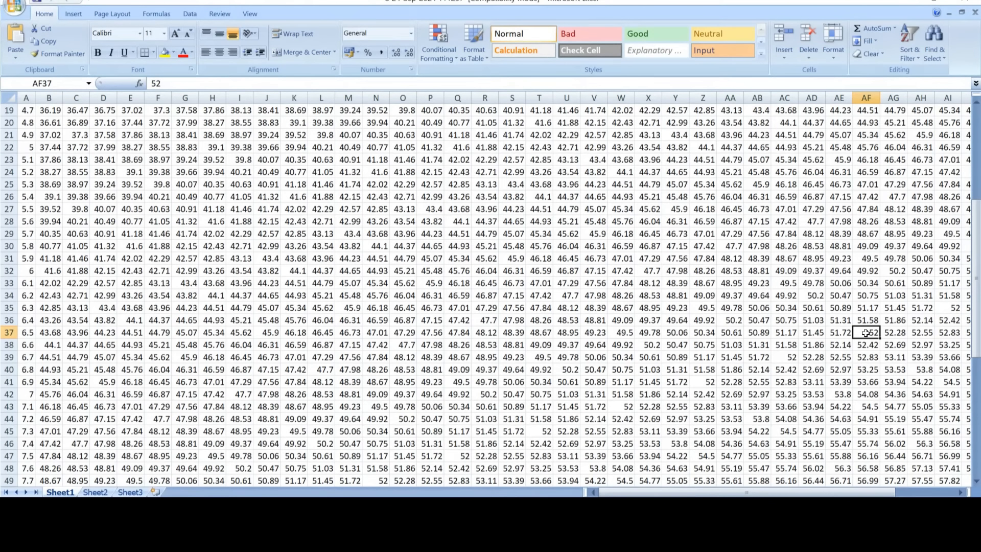
{"action": "left_click", "coordinate": [4, 332]}
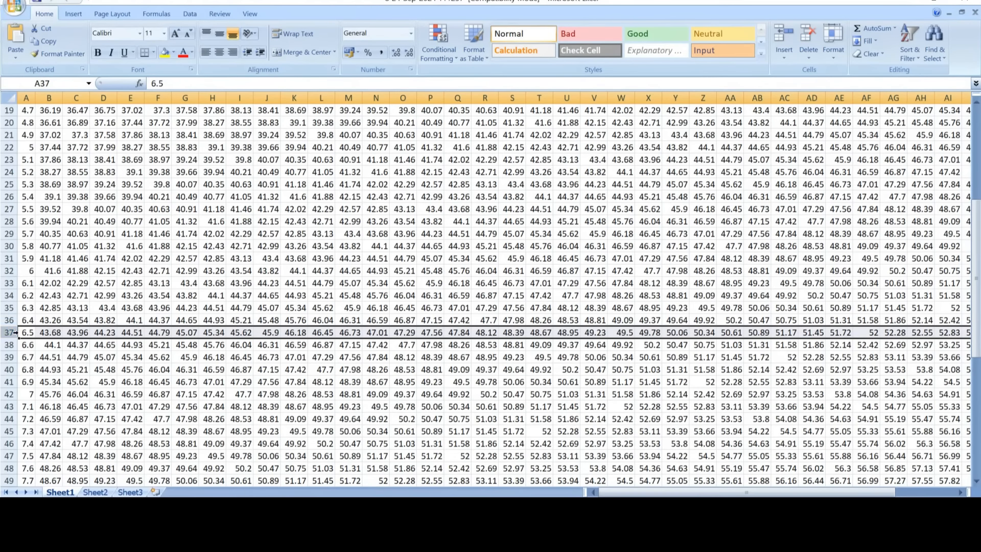
{"action": "left_click", "coordinate": [866, 97]}
{"action": "left_click_drag", "start_coordinate": [978, 276], "coordinate": [978, 150]}
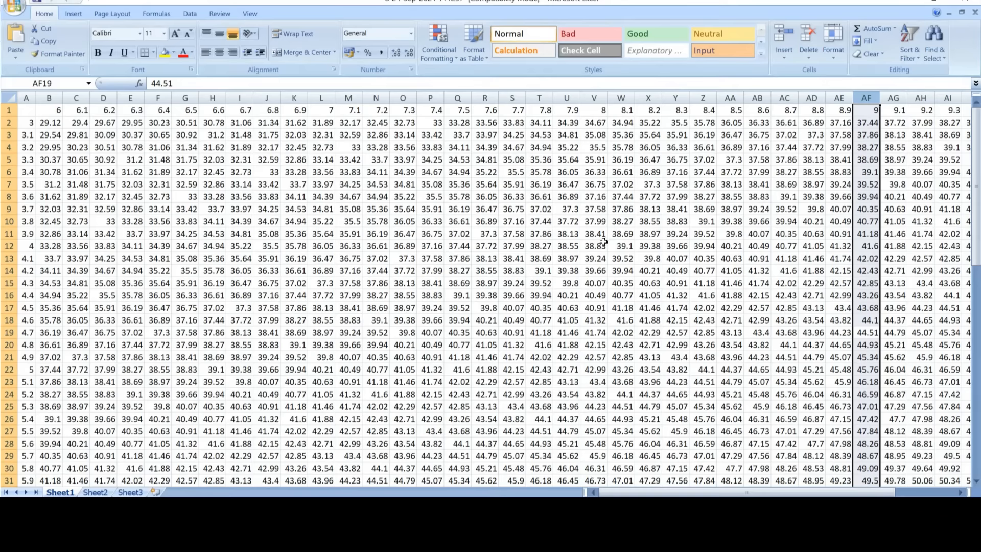
{"action": "left_click", "coordinate": [577, 223]}
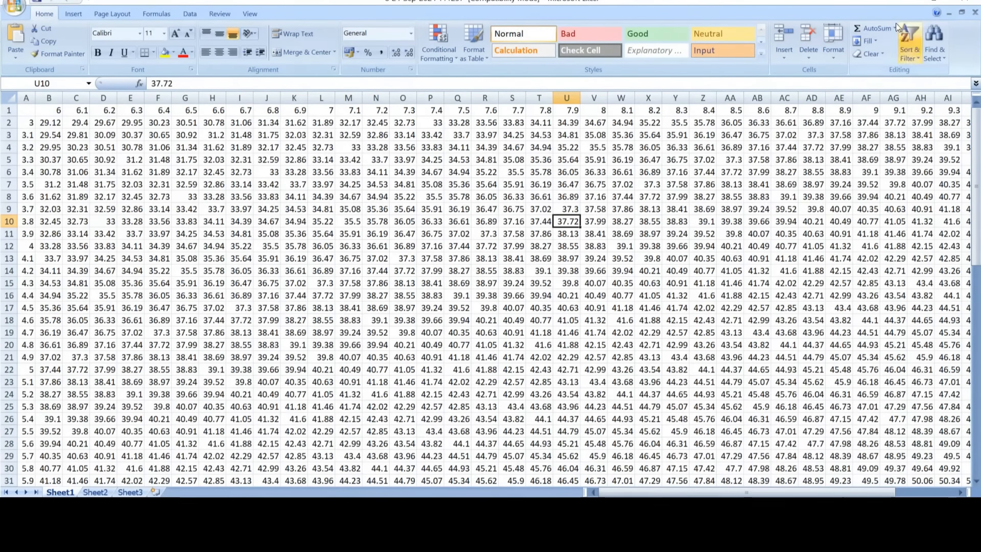
{"action": "left_click", "coordinate": [908, 2]}
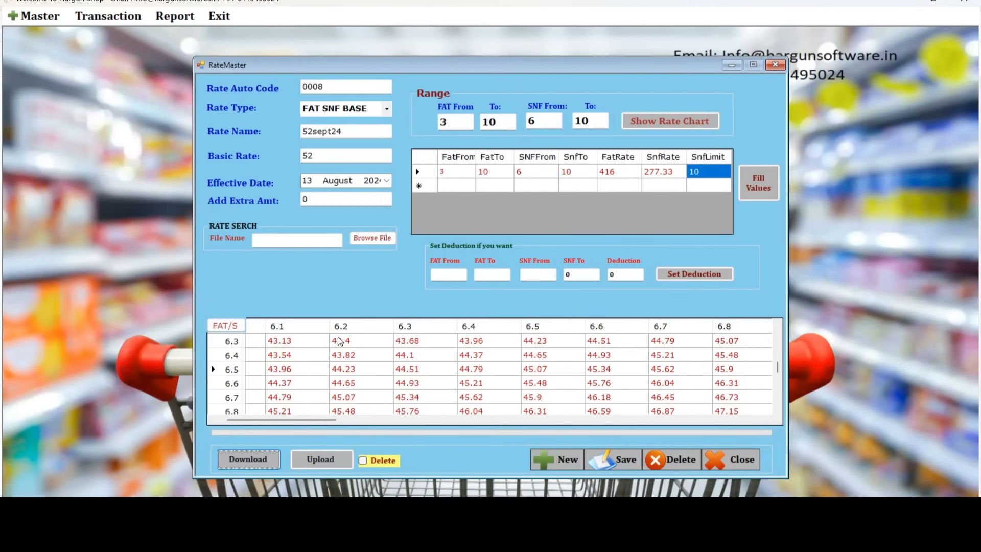
Save rate 0008 (52sept24), acknowledge the success message, and close the Rate Master.
{"action": "left_click", "coordinate": [615, 455]}
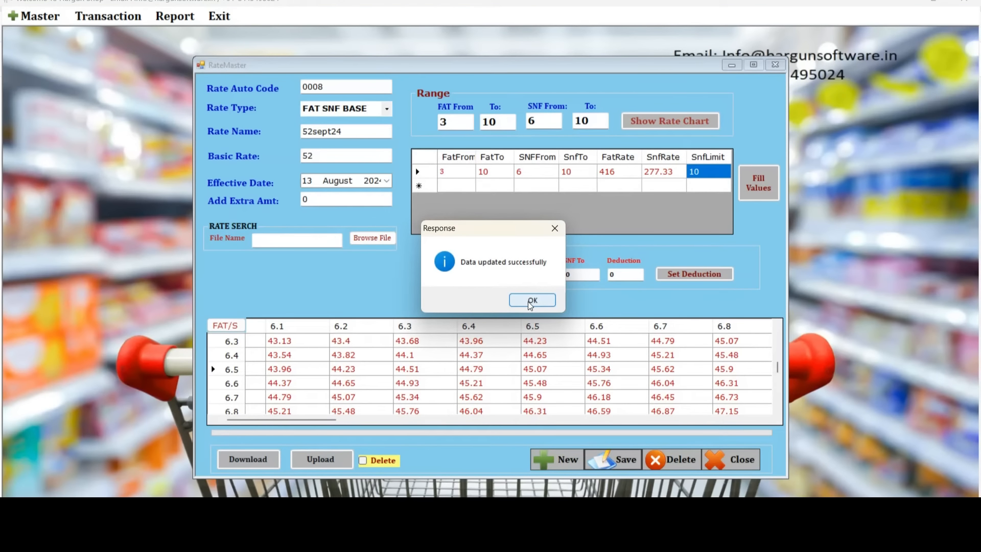
{"action": "left_click", "coordinate": [531, 302]}
{"action": "left_click", "coordinate": [734, 459]}
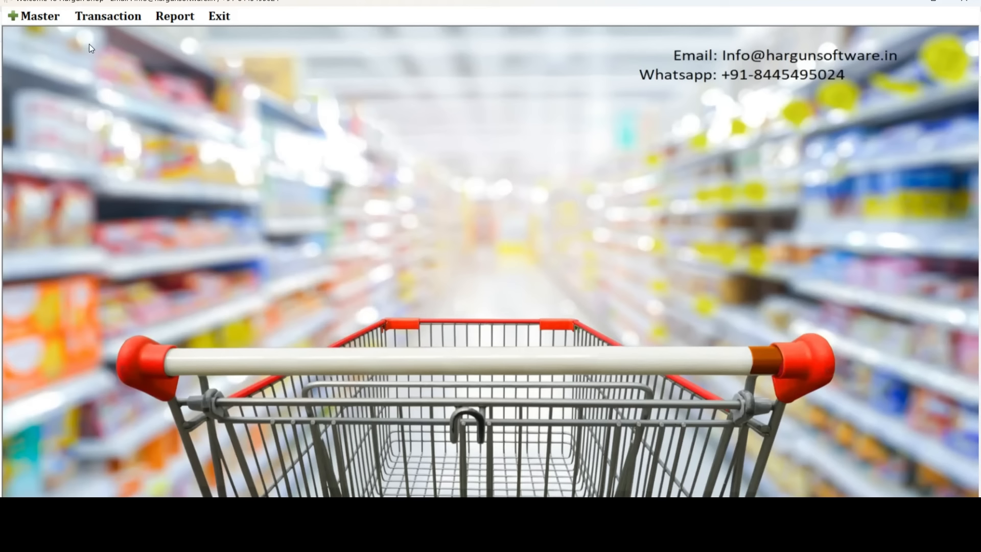
Select 52sept24 as the default milk rate in Setting Master and save it.
{"action": "left_click", "coordinate": [40, 17]}
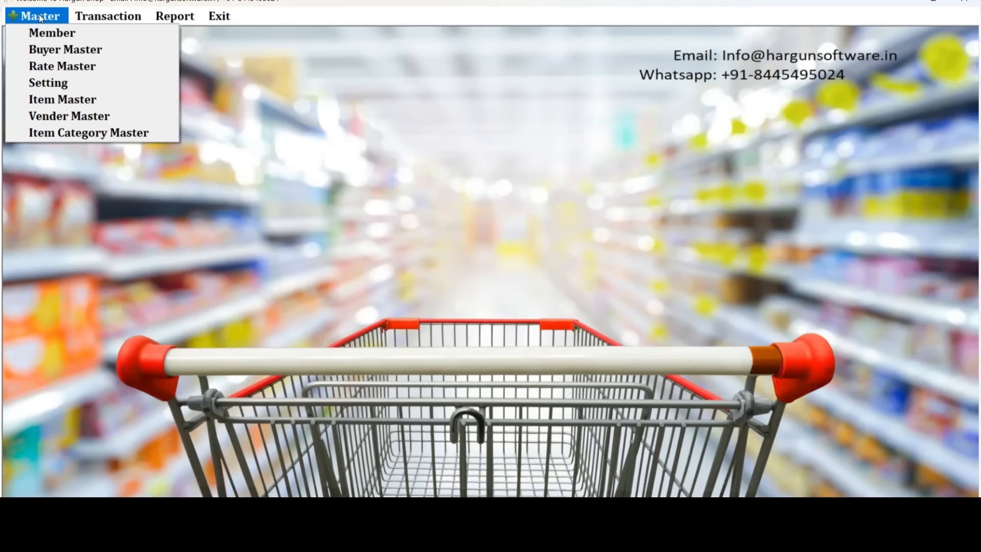
{"action": "left_click", "coordinate": [57, 82]}
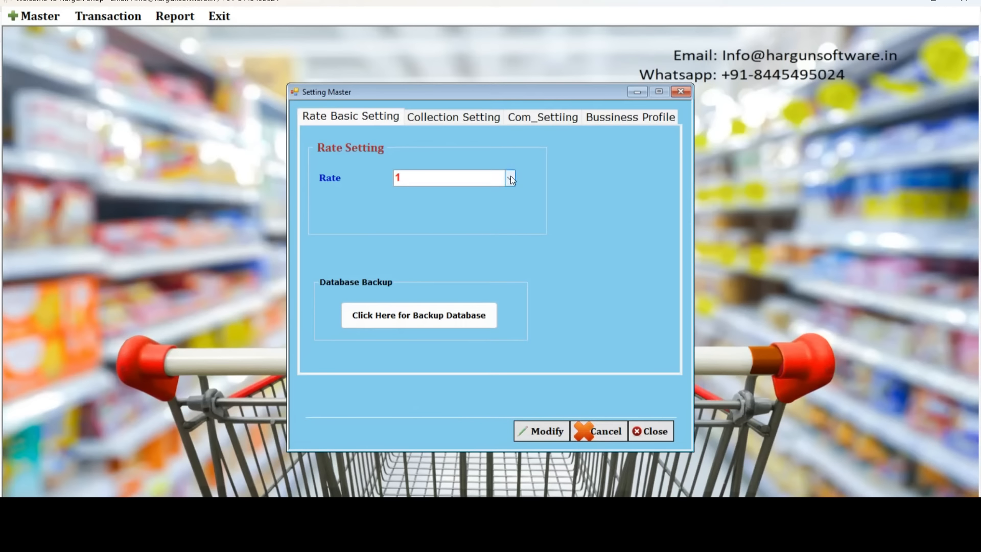
{"action": "left_click", "coordinate": [511, 177]}
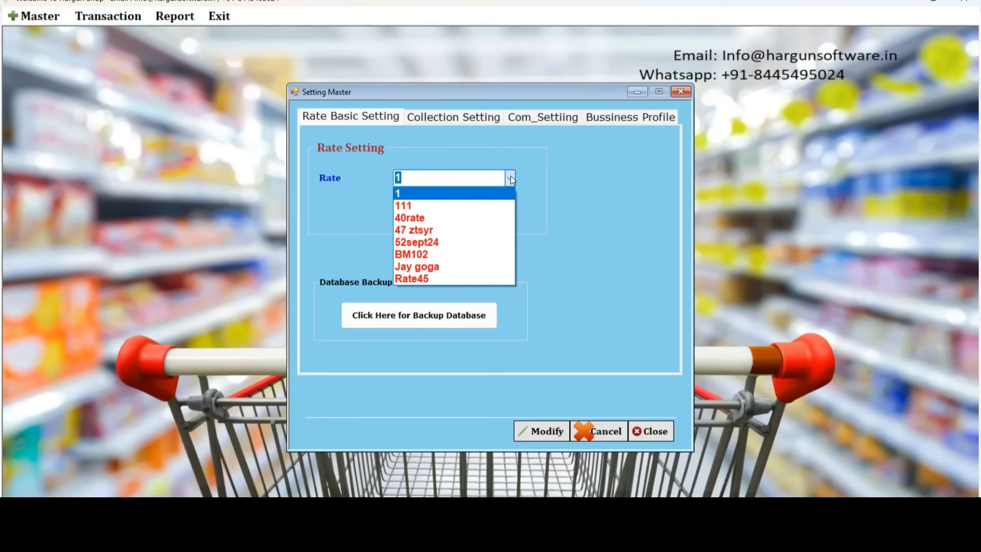
{"action": "left_click", "coordinate": [421, 244]}
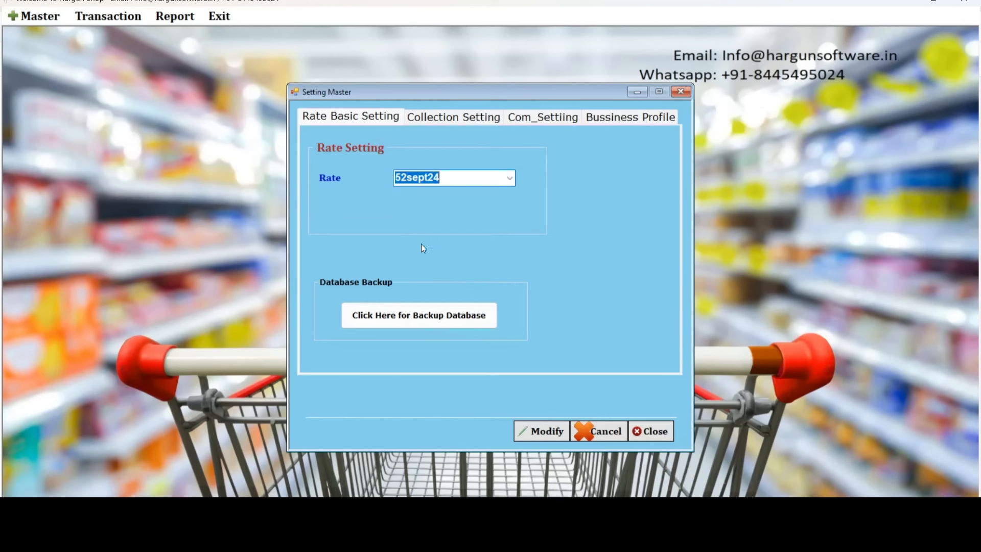
{"action": "left_click", "coordinate": [547, 430]}
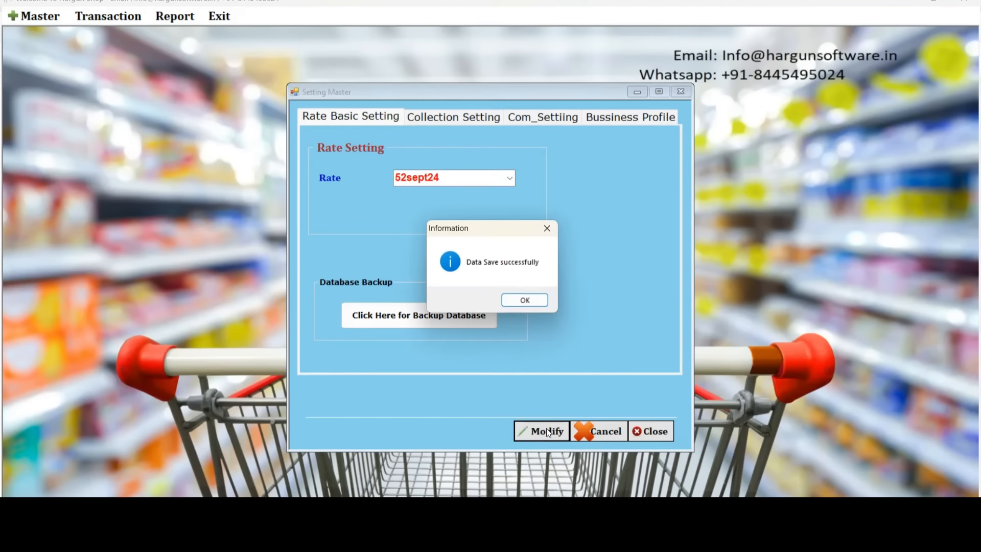
{"action": "left_click", "coordinate": [528, 299]}
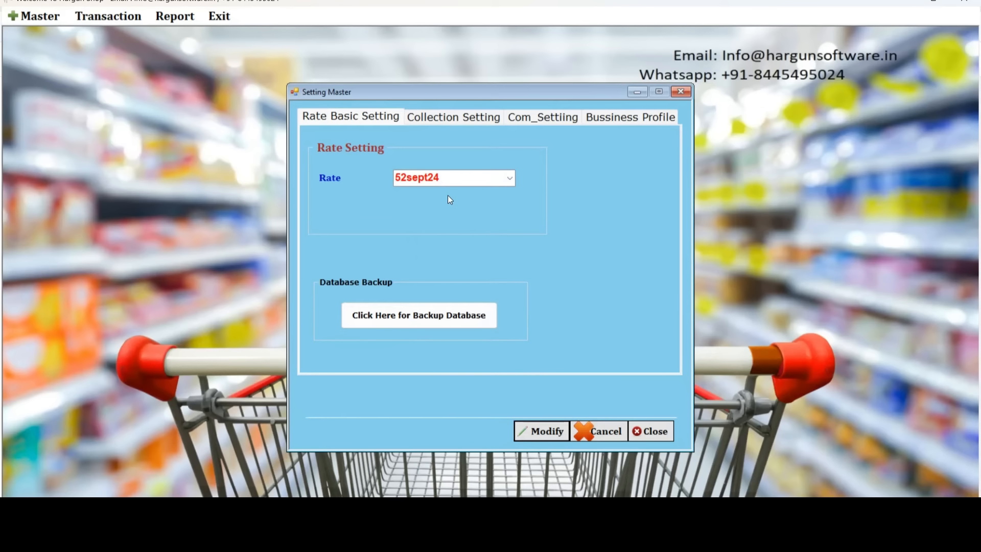
Review the collection, communication and business profile settings, then close Setting Master.
{"action": "left_click", "coordinate": [443, 119]}
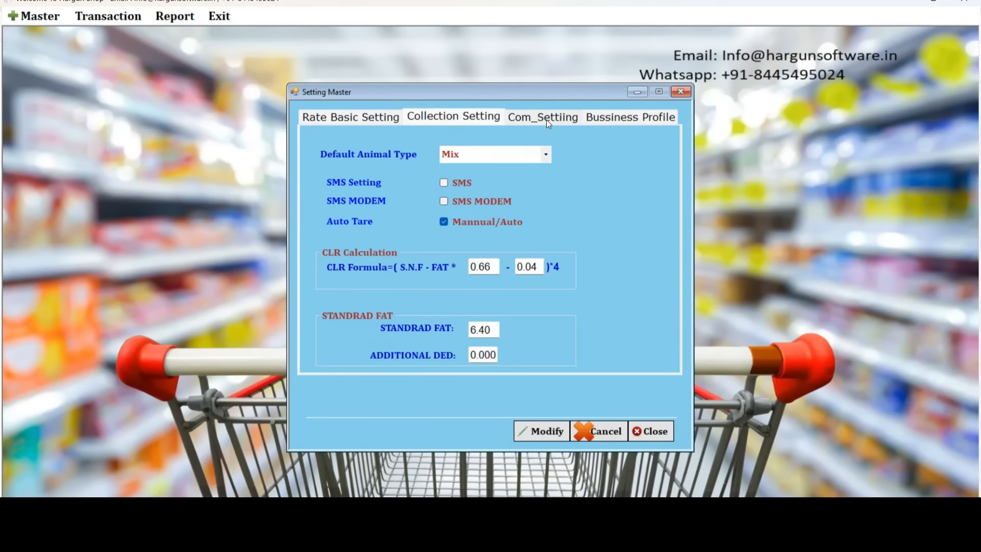
{"action": "left_click", "coordinate": [548, 120]}
{"action": "left_click", "coordinate": [619, 117]}
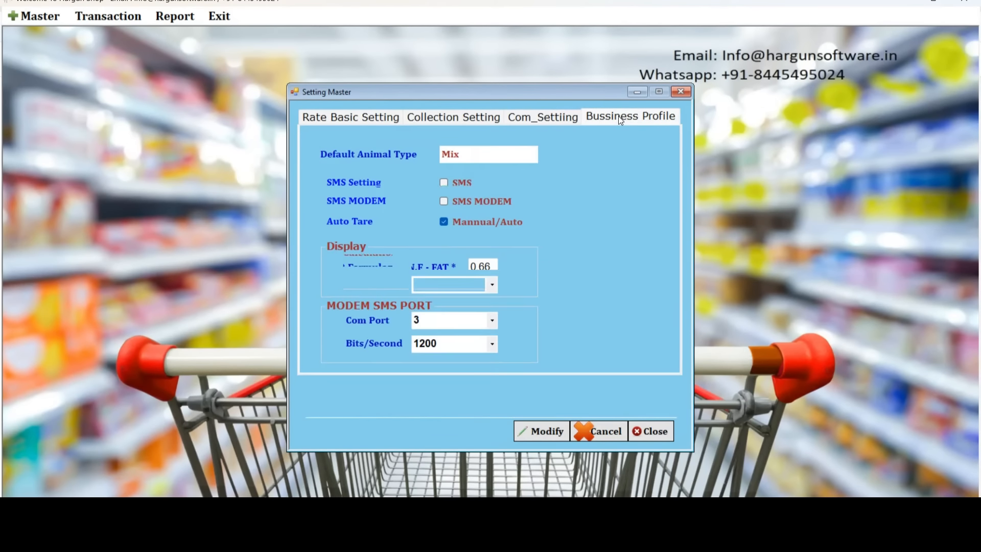
{"action": "left_click_drag", "start_coordinate": [527, 154], "coordinate": [431, 149]}
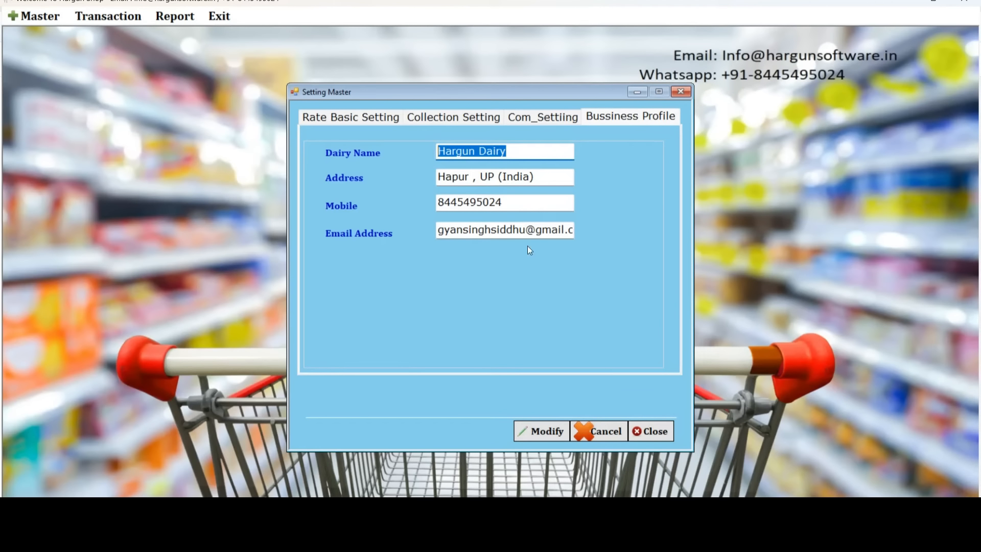
{"action": "left_click", "coordinate": [644, 431]}
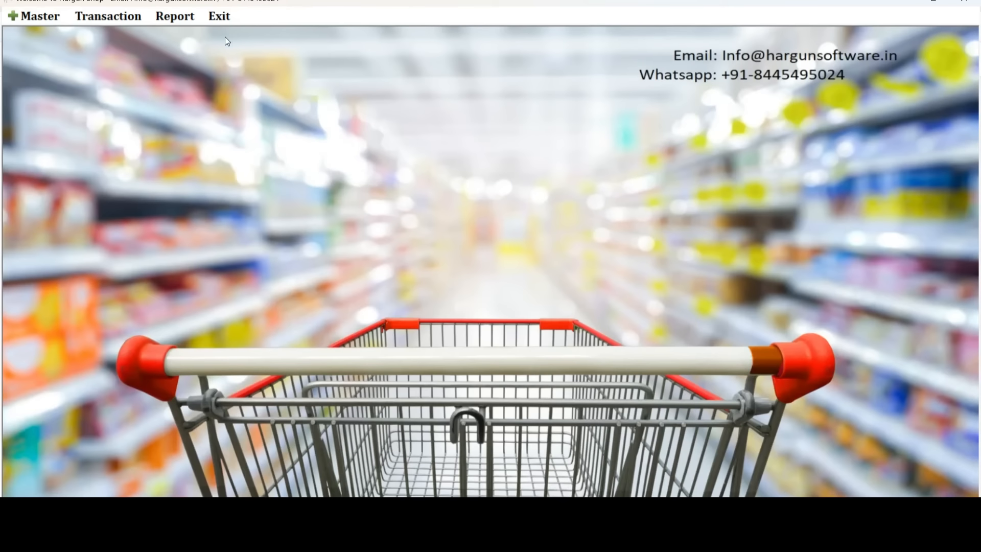
Start a new milk collection entry and load the member with farmer code 1.
{"action": "left_click", "coordinate": [114, 16]}
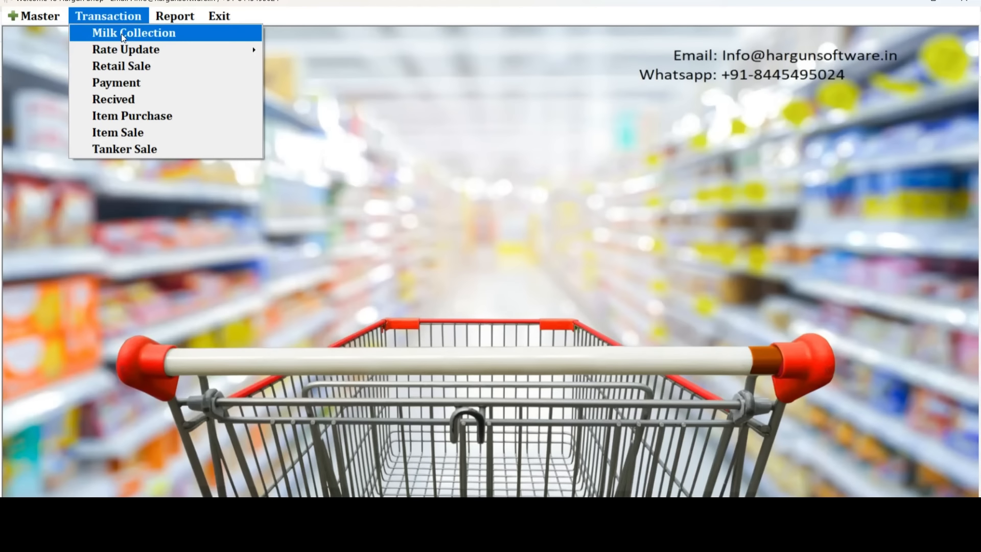
{"action": "left_click", "coordinate": [123, 33]}
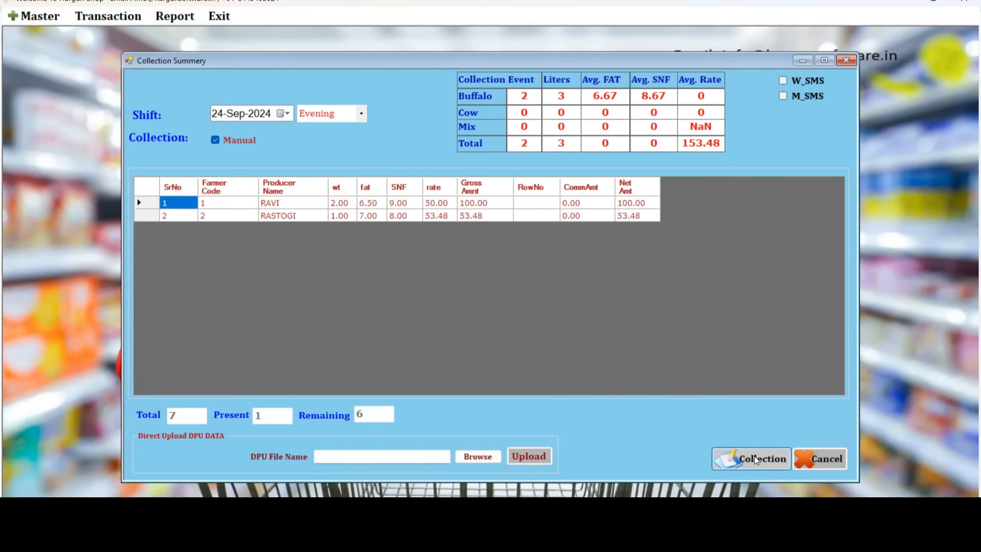
{"action": "left_click", "coordinate": [757, 461]}
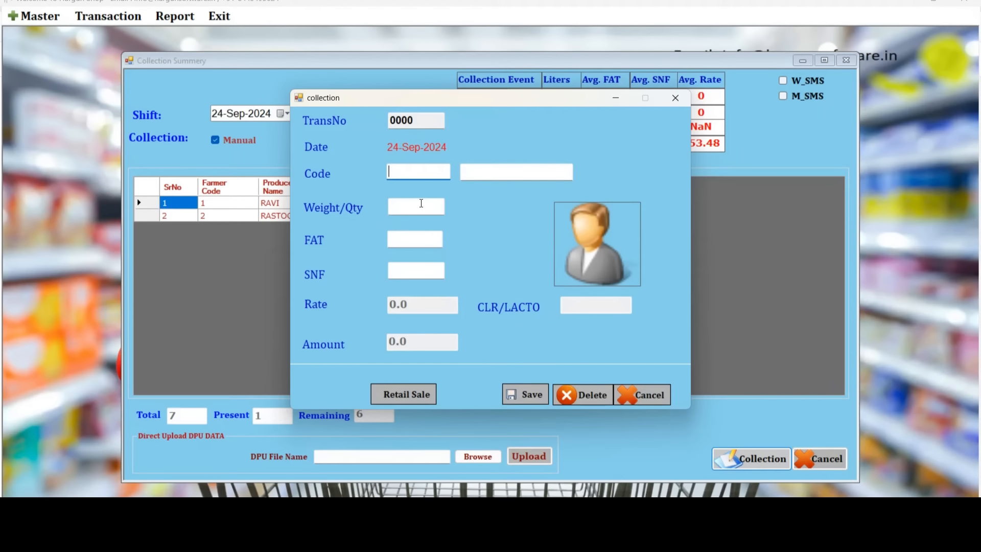
{"action": "type", "text": "1"}
{"action": "key", "text": "Return"}
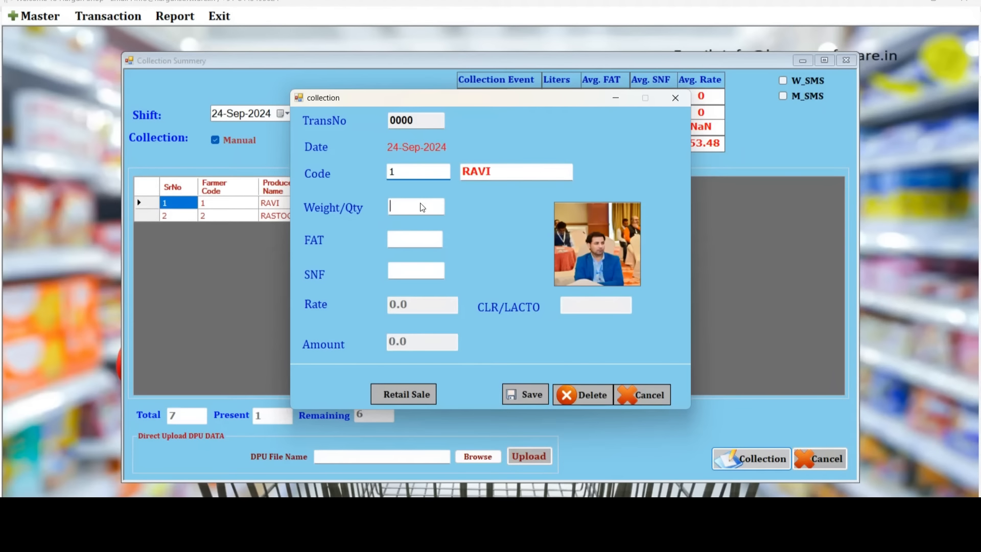
Enter weight 1, FAT 6.5 and SNF 9, then save the entry, accepting the duplicate.
{"action": "type", "text": "1"}
{"action": "key", "text": "Return"}
{"action": "type", "text": "6.5"}
{"action": "key", "text": "Return"}
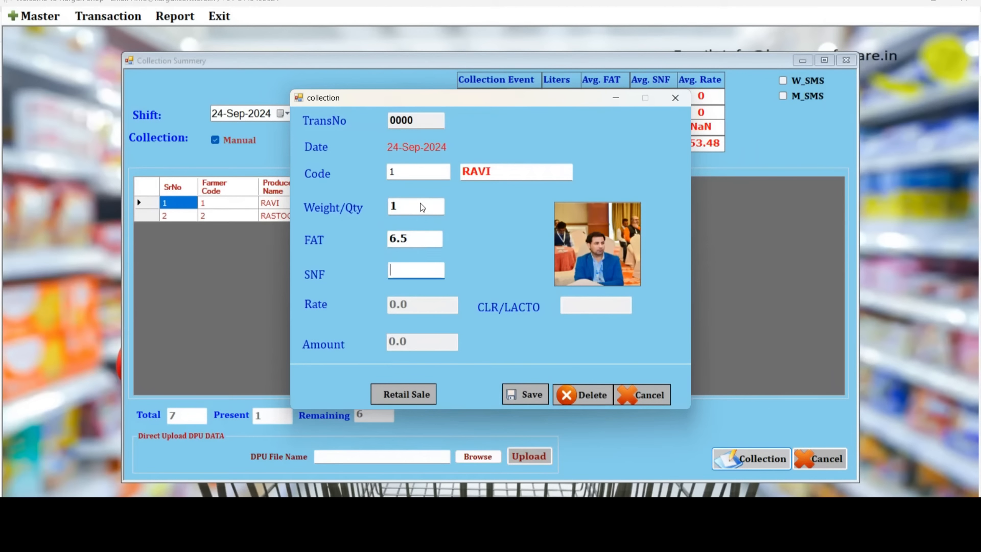
{"action": "type", "text": "9"}
{"action": "key", "text": "Return"}
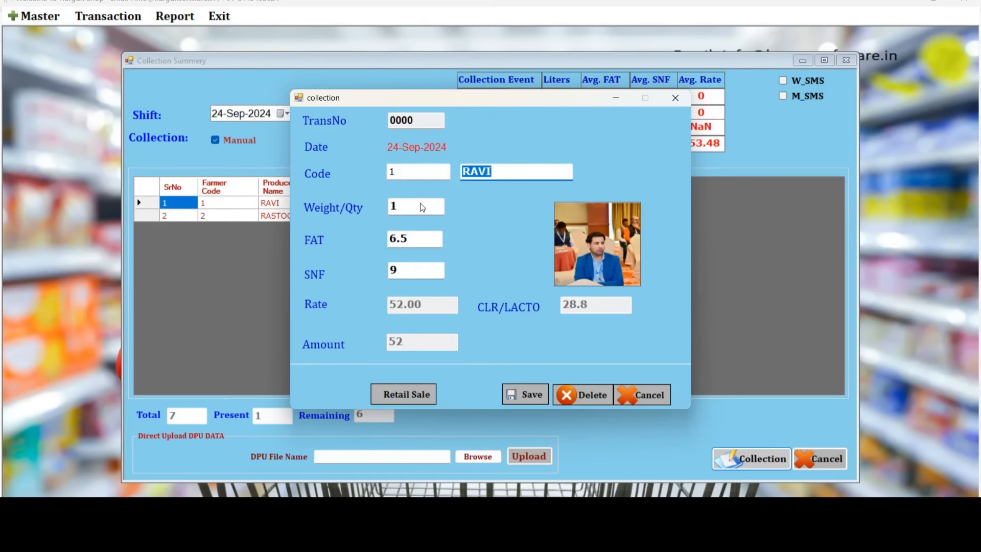
{"action": "key", "text": "Return"}
{"action": "key", "text": "Return"}
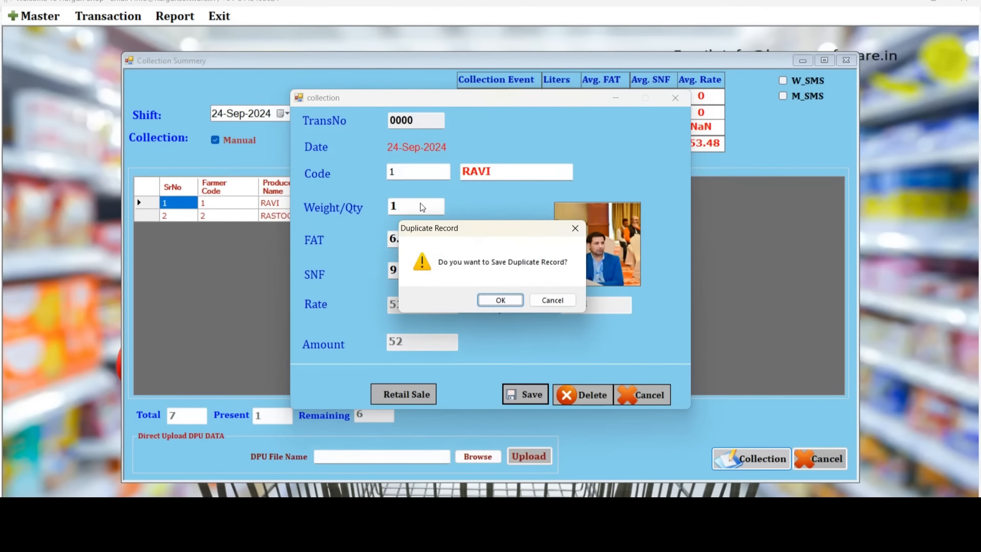
{"action": "key", "text": "Return"}
{"action": "key", "text": "Return"}
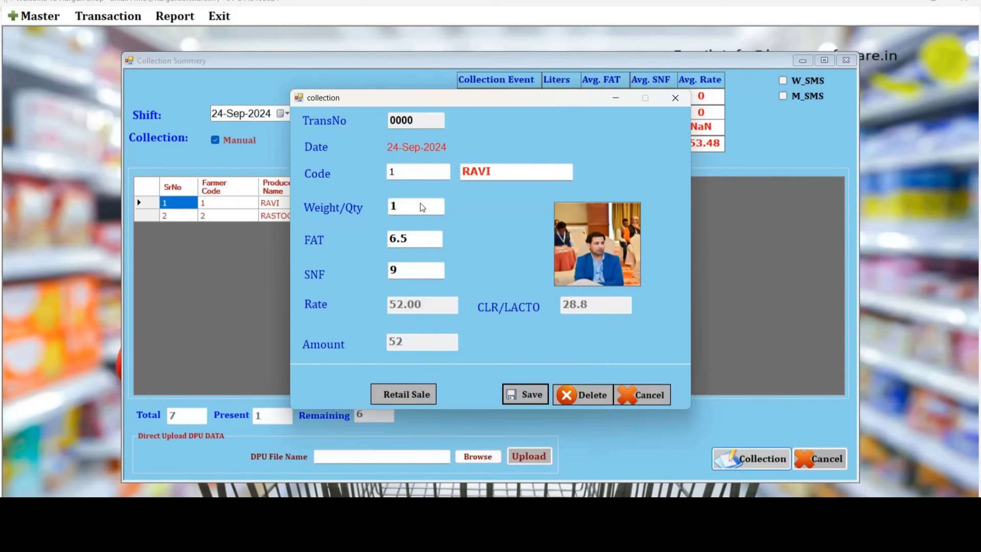
{"action": "left_click", "coordinate": [643, 399]}
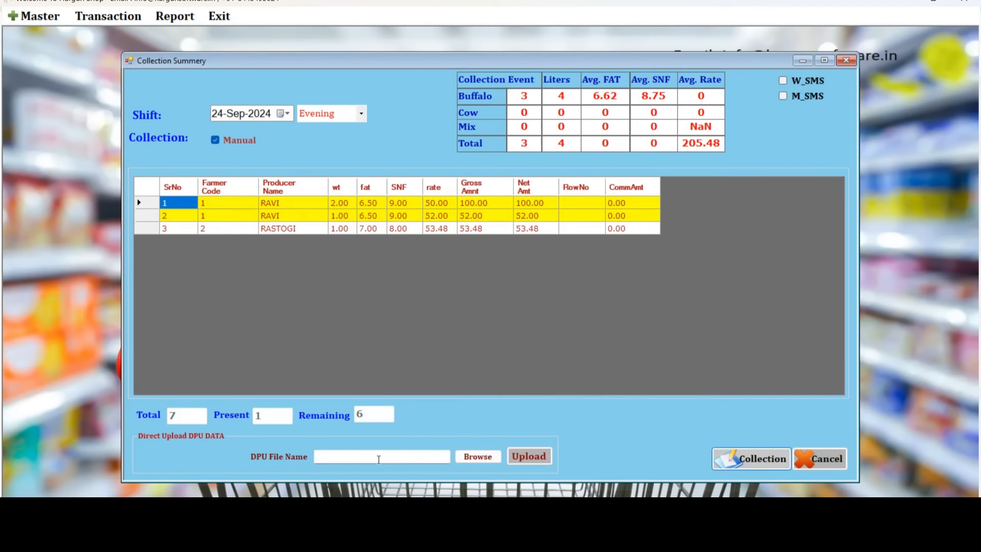
Focus the DPU file name field on the 24-Sep-2024 Evening collection summary.
{"action": "left_click", "coordinate": [378, 459]}
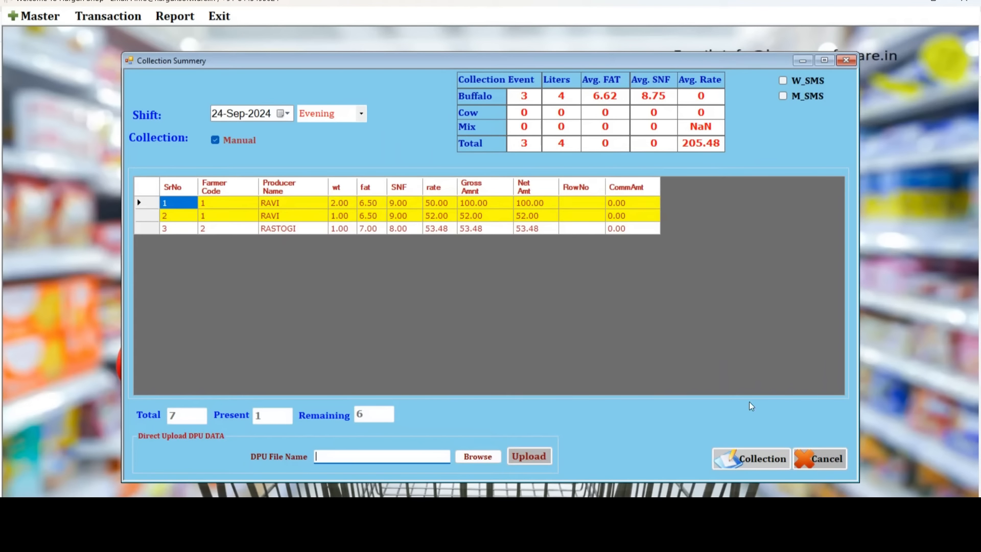
Close the collection summary and bring up the milkman Rate Update dialog.
{"action": "left_click", "coordinate": [815, 461]}
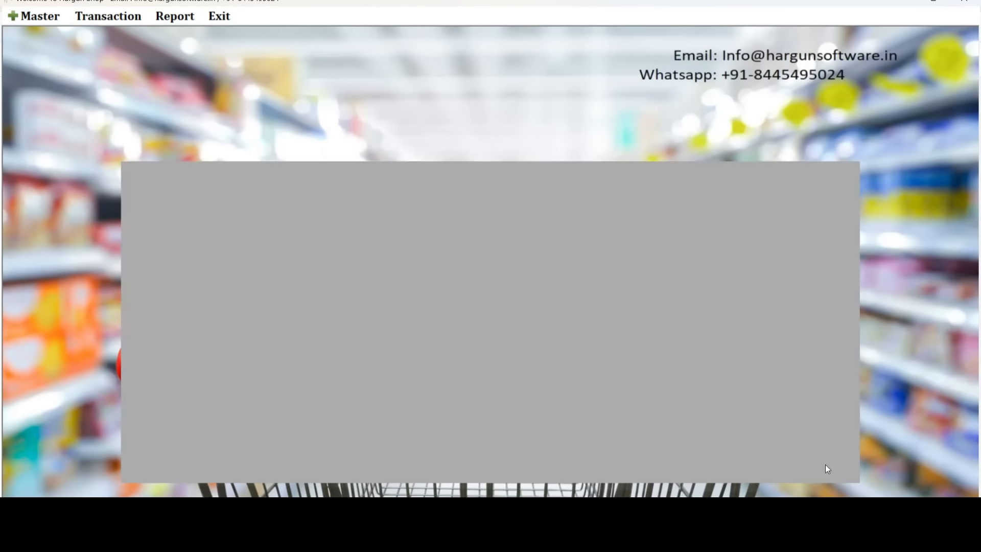
{"action": "left_click", "coordinate": [121, 16]}
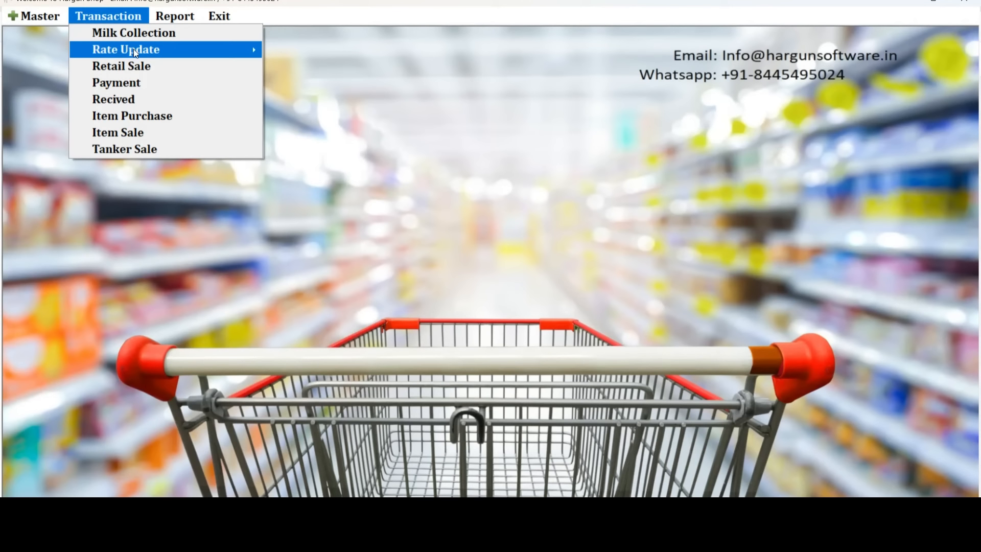
{"action": "mouse_move", "coordinate": [135, 51]}
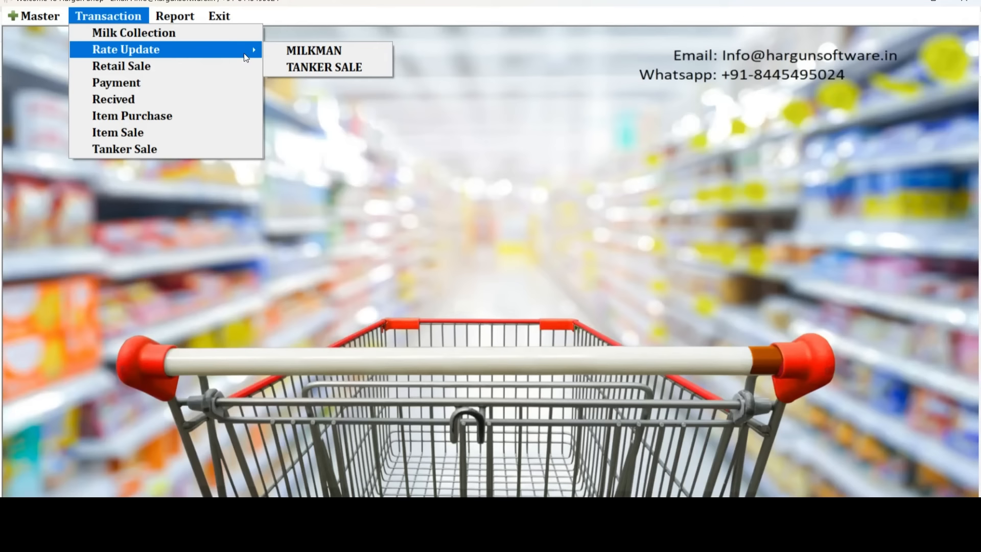
{"action": "left_click", "coordinate": [313, 51]}
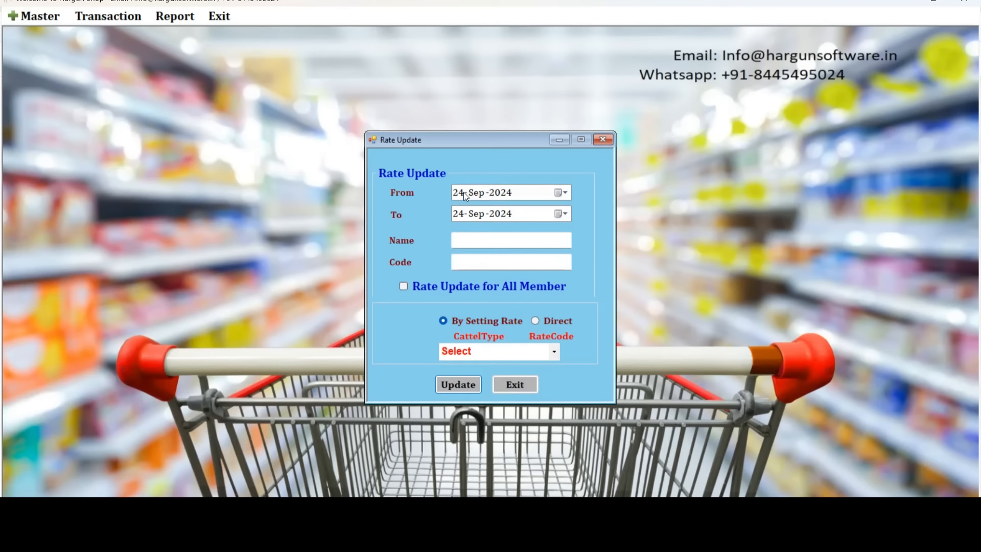
Load member code 01 for 24-Sep-2024 and pick the 47 ztsyr rate.
{"action": "left_click", "coordinate": [464, 196]}
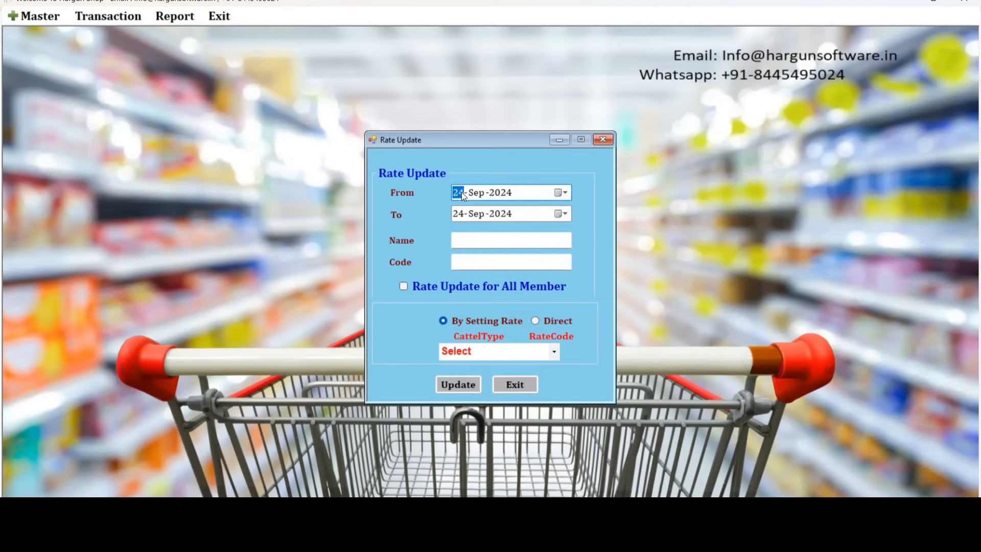
{"action": "left_click", "coordinate": [473, 265]}
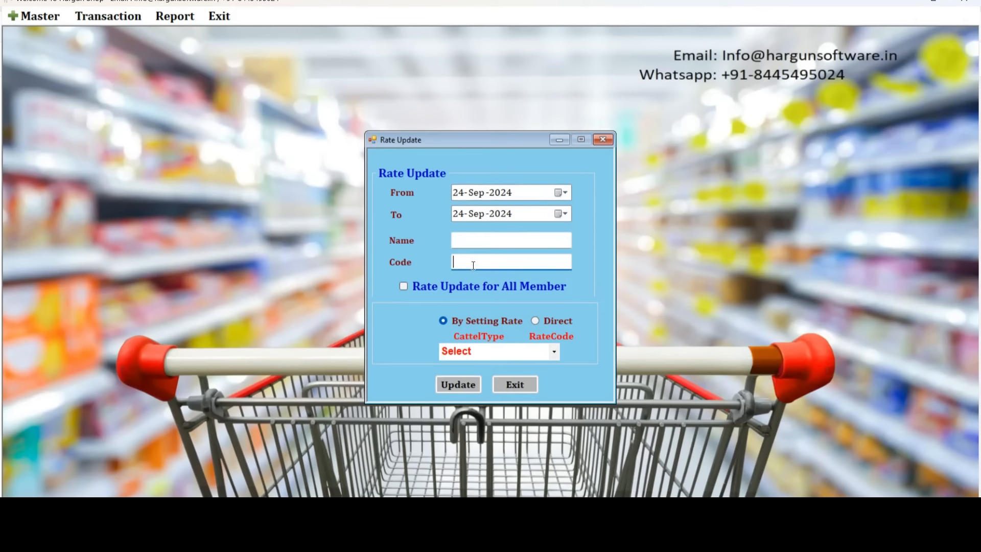
{"action": "key", "text": "Return"}
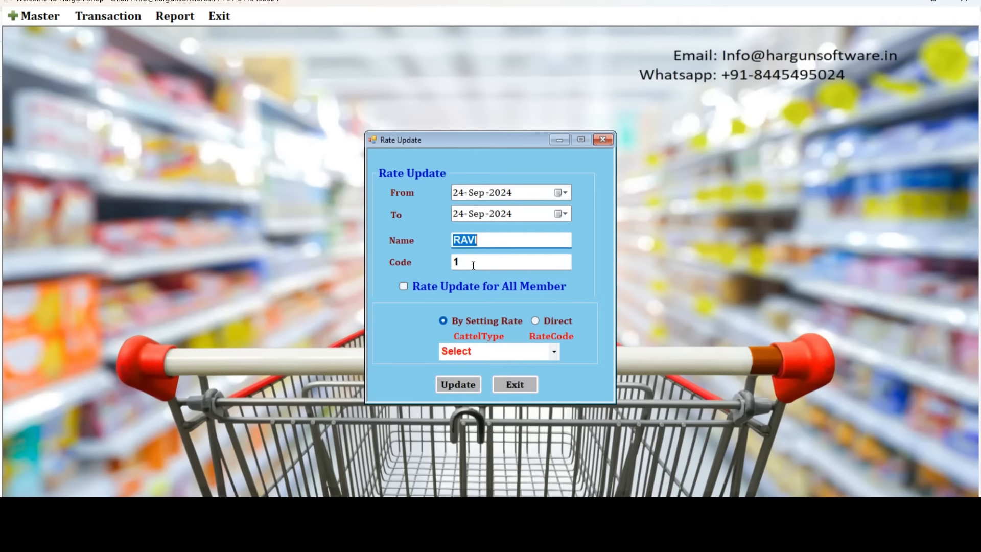
{"action": "left_click", "coordinate": [554, 351]}
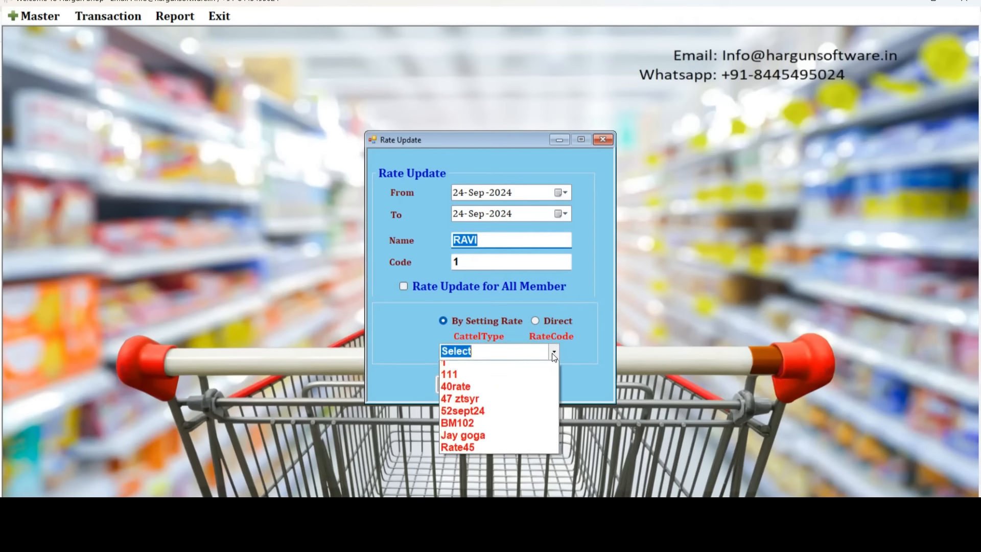
{"action": "left_click", "coordinate": [471, 405]}
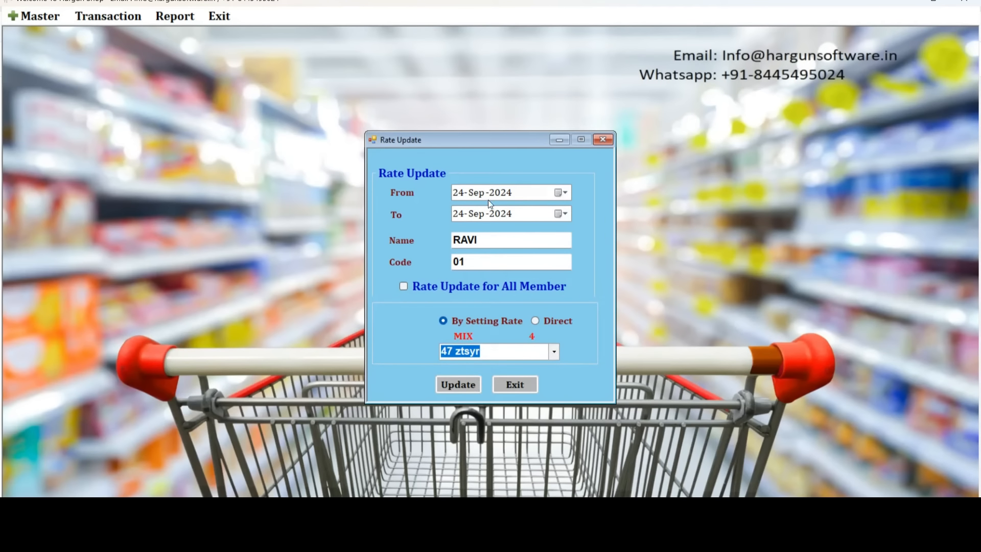
{"action": "left_click_drag", "start_coordinate": [479, 263], "coordinate": [447, 261]}
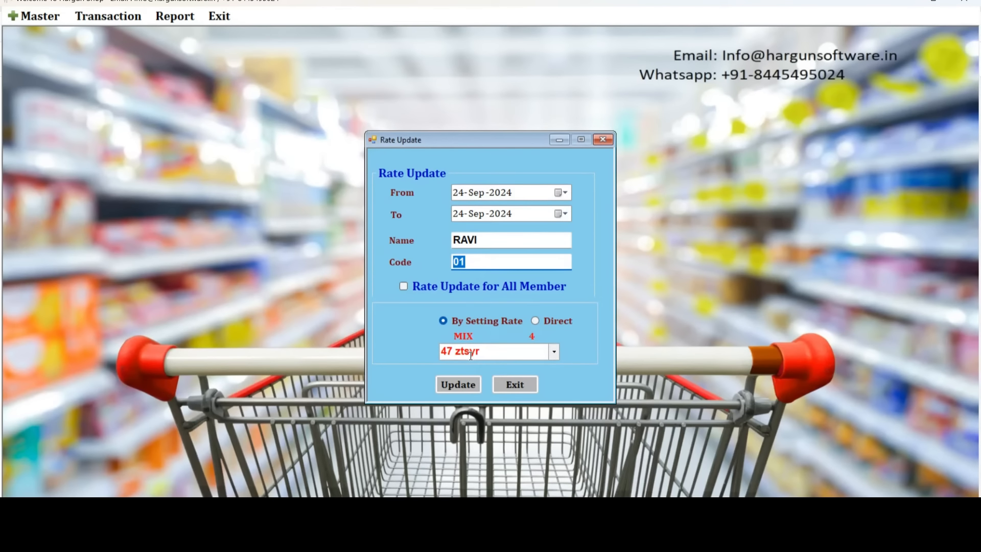
Apply a direct rate of 45 for member 01 from 01-Sep-2024 to 24-Sep-2024.
{"action": "left_click", "coordinate": [460, 193]}
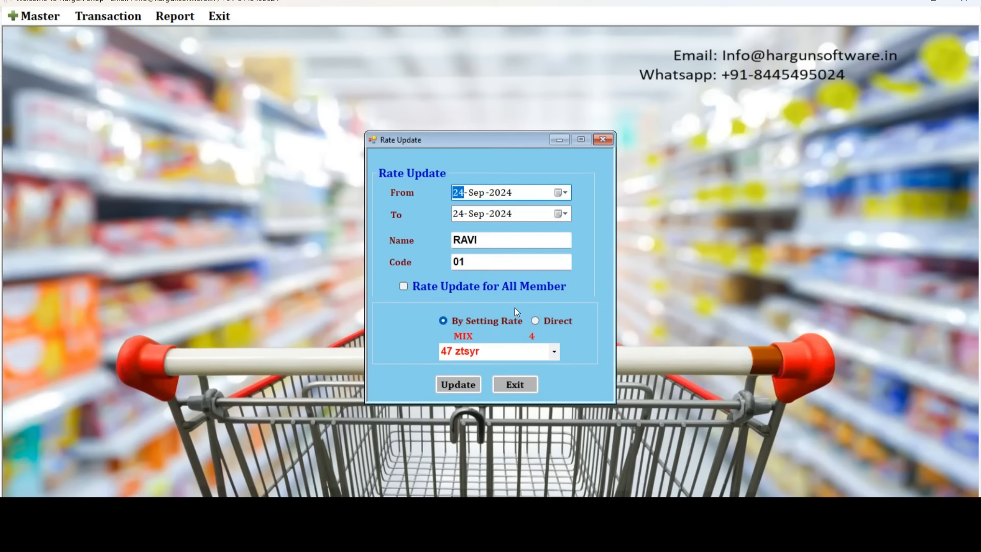
{"action": "type", "text": "1"}
{"action": "left_click", "coordinate": [538, 320]}
{"action": "left_click", "coordinate": [461, 352]}
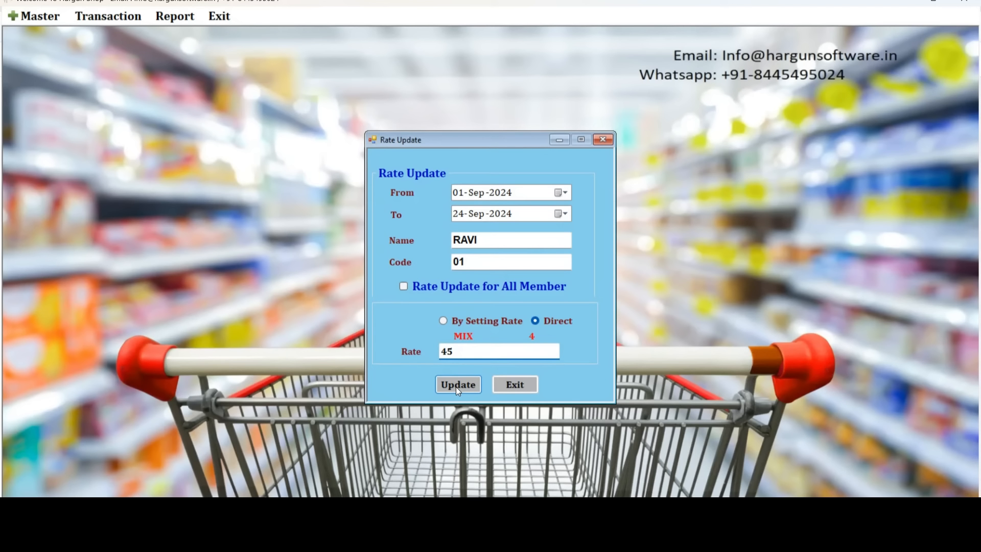
{"action": "left_click", "coordinate": [472, 194]}
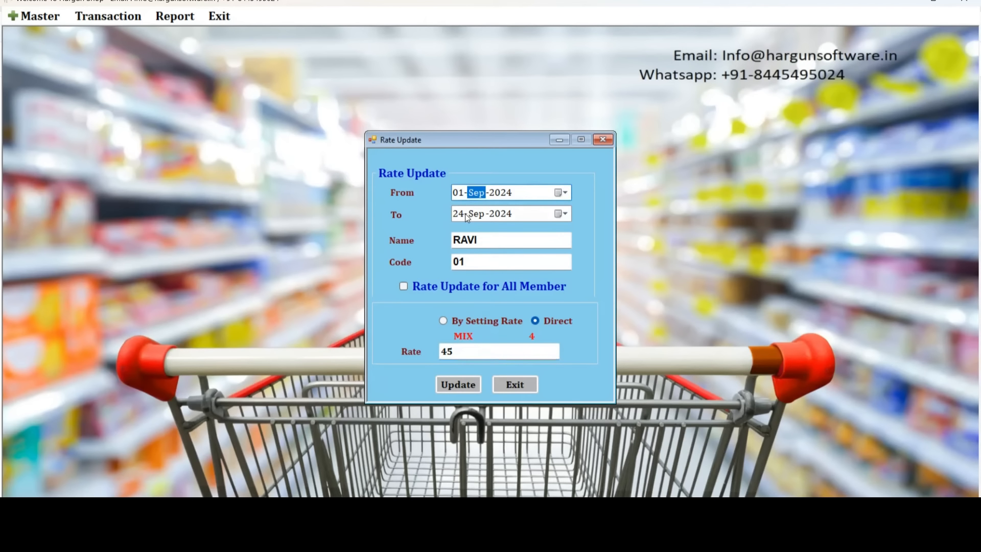
{"action": "left_click", "coordinate": [466, 214]}
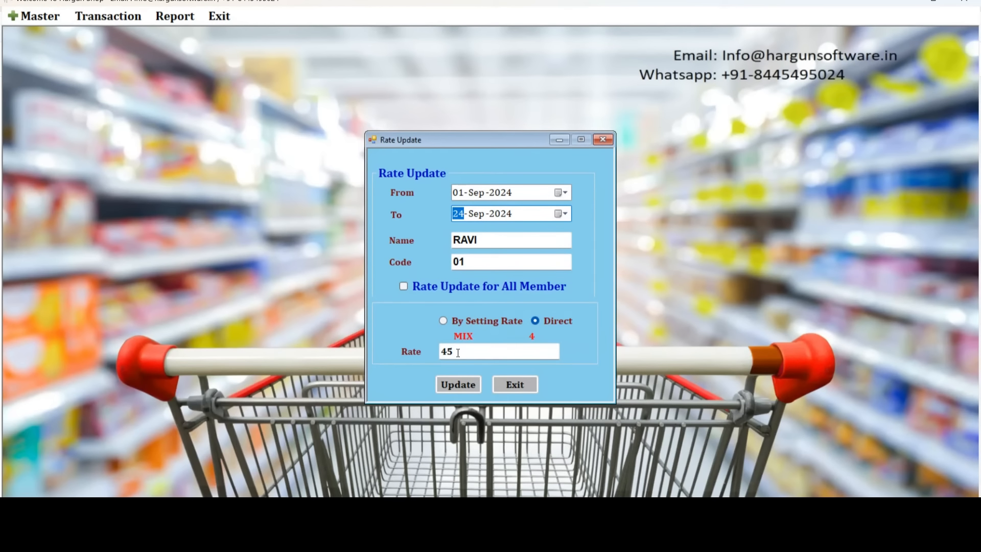
{"action": "left_click_drag", "start_coordinate": [458, 353], "coordinate": [439, 352]}
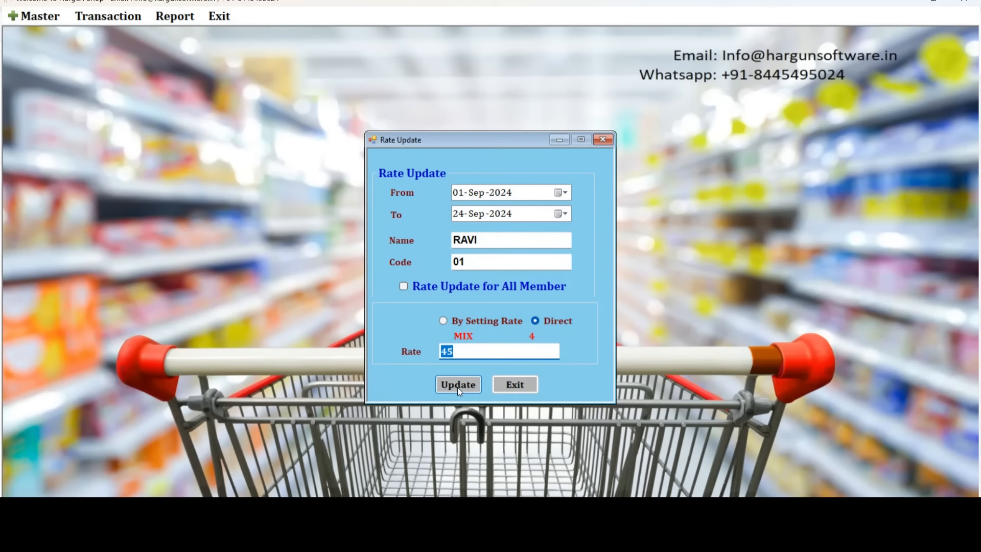
{"action": "left_click", "coordinate": [516, 387]}
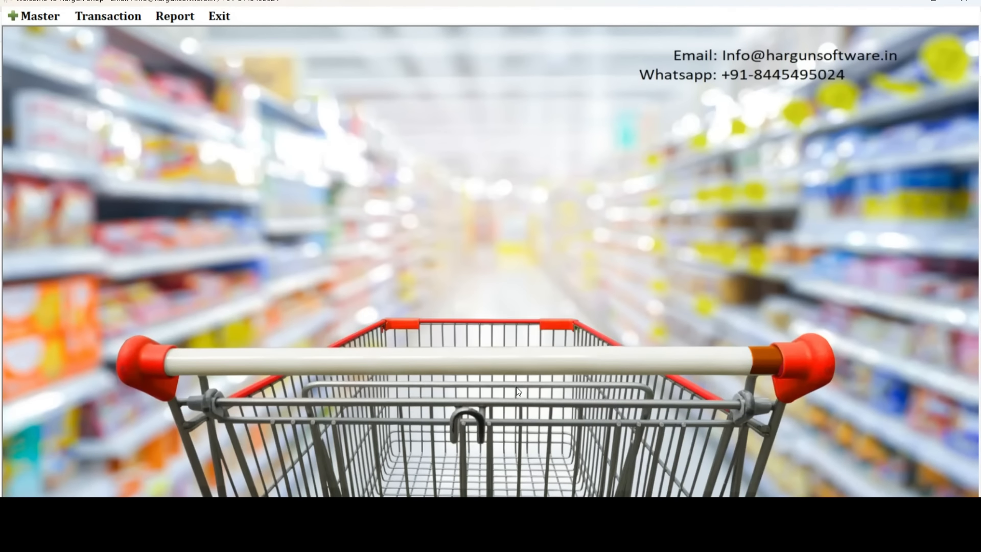
{"action": "left_click", "coordinate": [108, 19]}
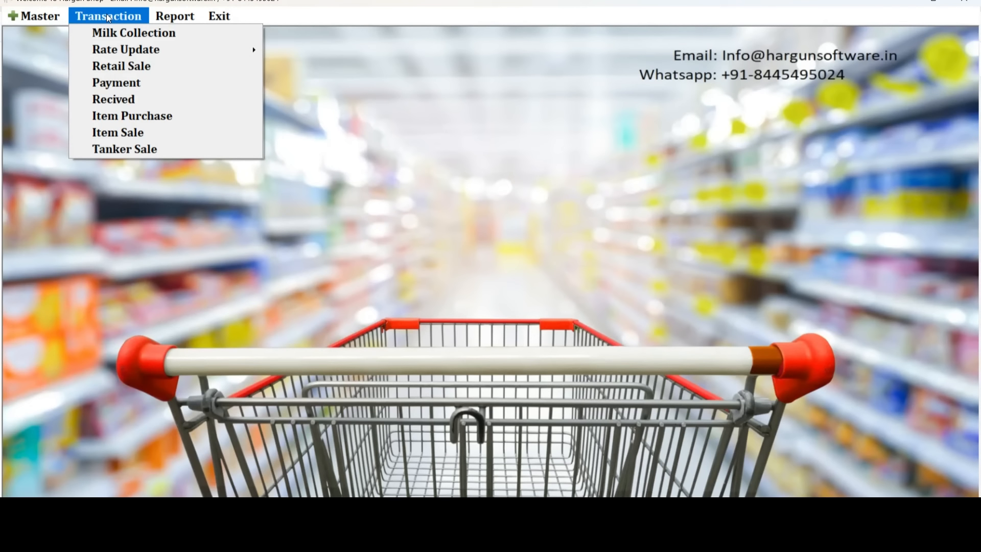
Save a buffalo retail sale for producer code 1: weight 5 at rate 50, amount 250.
{"action": "left_click", "coordinate": [118, 67]}
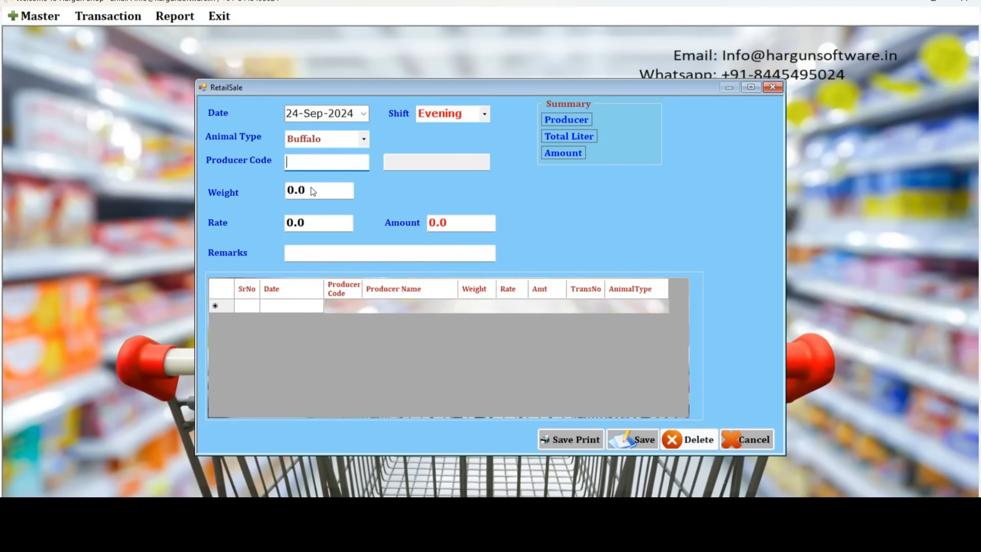
{"action": "type", "text": "1"}
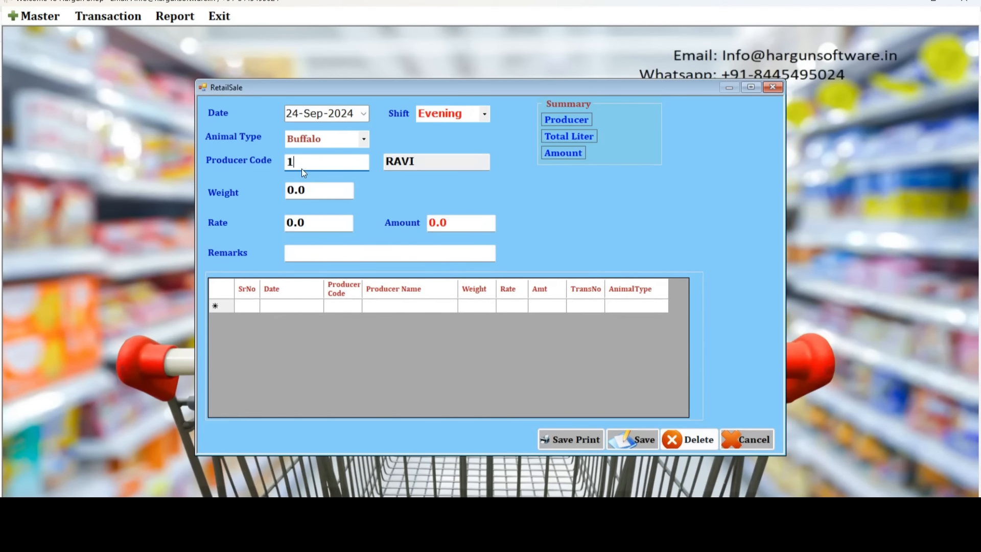
{"action": "key", "text": "Return"}
{"action": "type", "text": "5"}
{"action": "key", "text": "Return"}
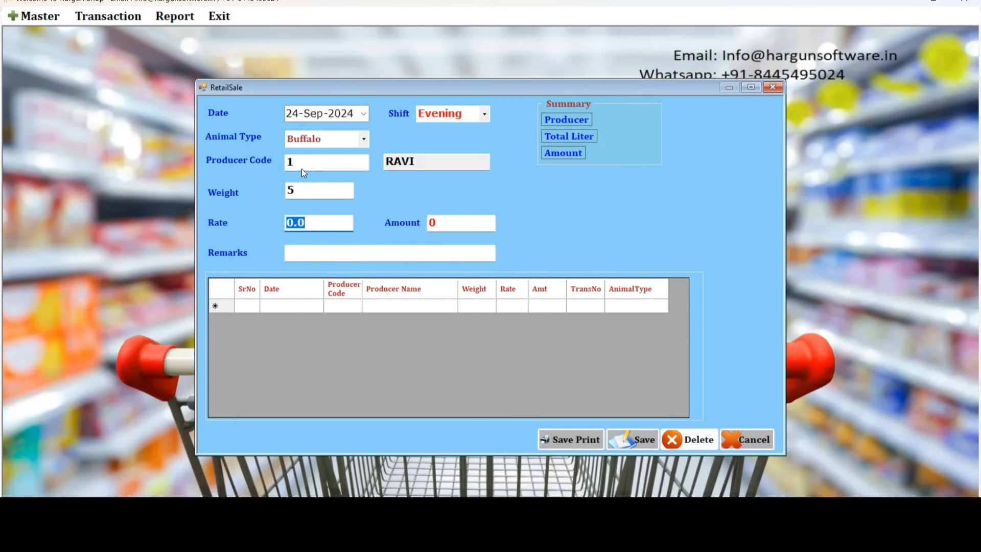
{"action": "type", "text": "50"}
{"action": "key", "text": "Return"}
{"action": "key", "text": "Return"}
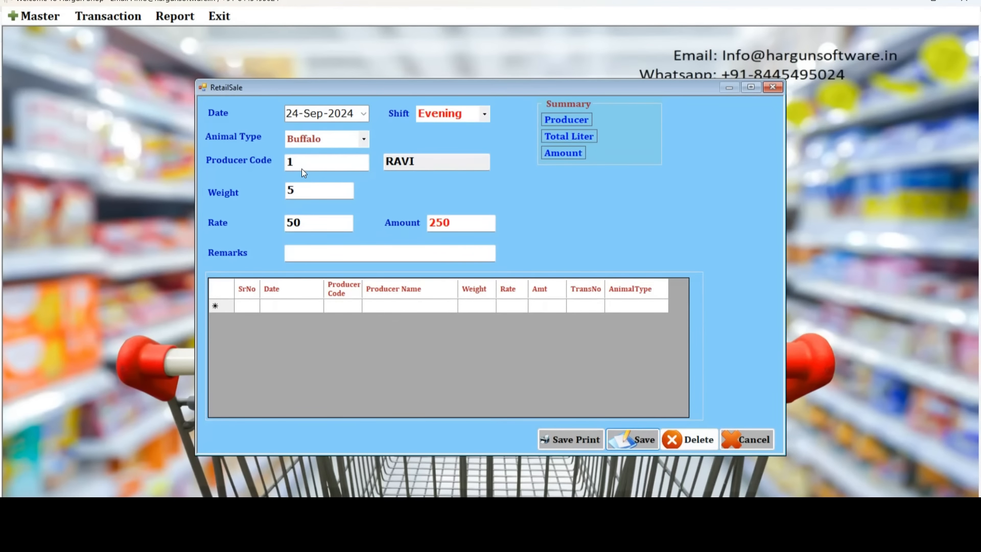
{"action": "key", "text": "Return"}
{"action": "key", "text": "Return"}
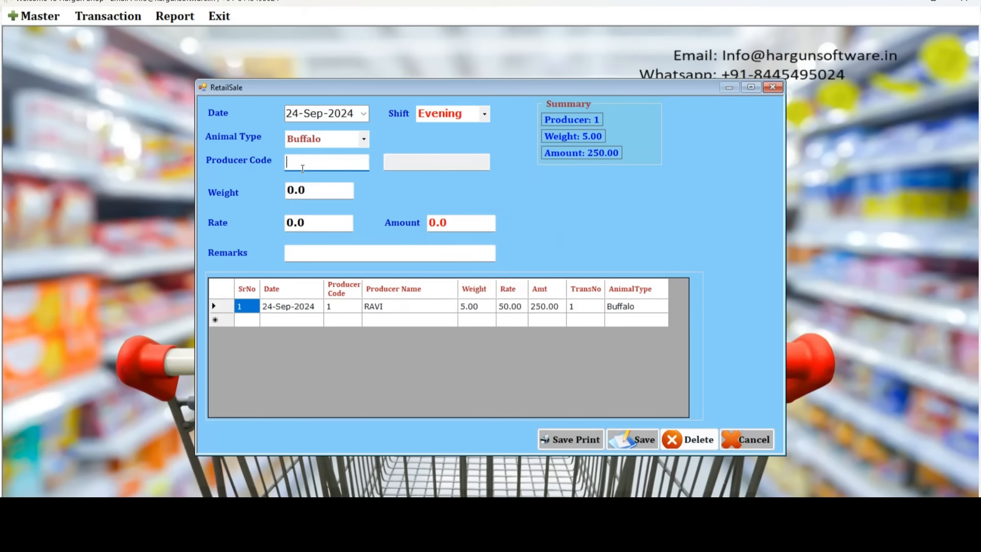
{"action": "left_click", "coordinate": [747, 447]}
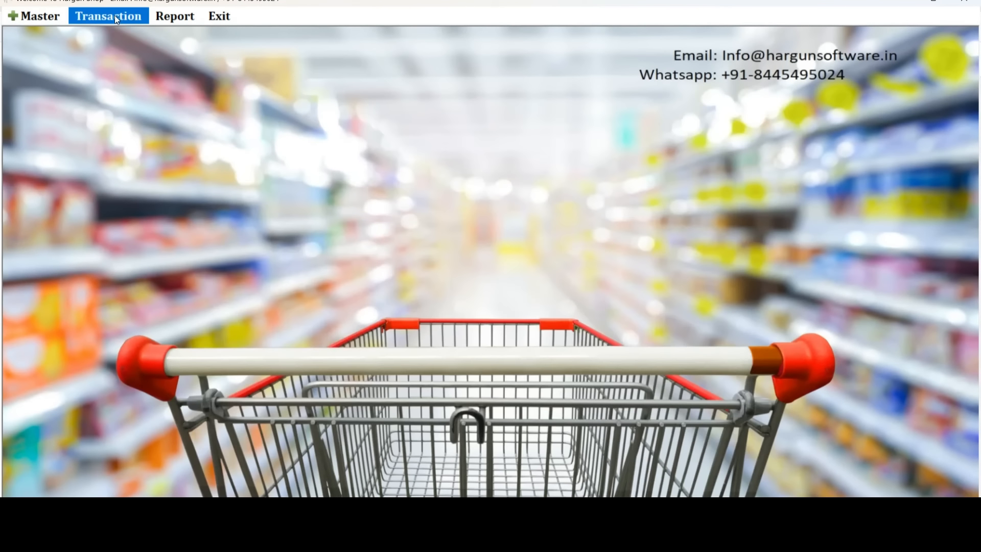
Save a payment of 98 with remarks for member code 1, settling the balance.
{"action": "left_click", "coordinate": [115, 15]}
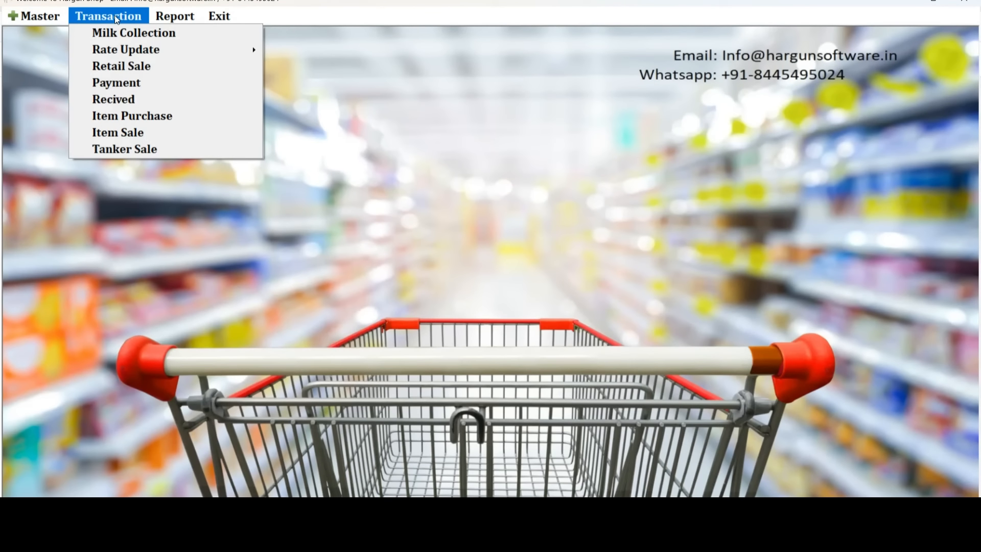
{"action": "left_click", "coordinate": [136, 88]}
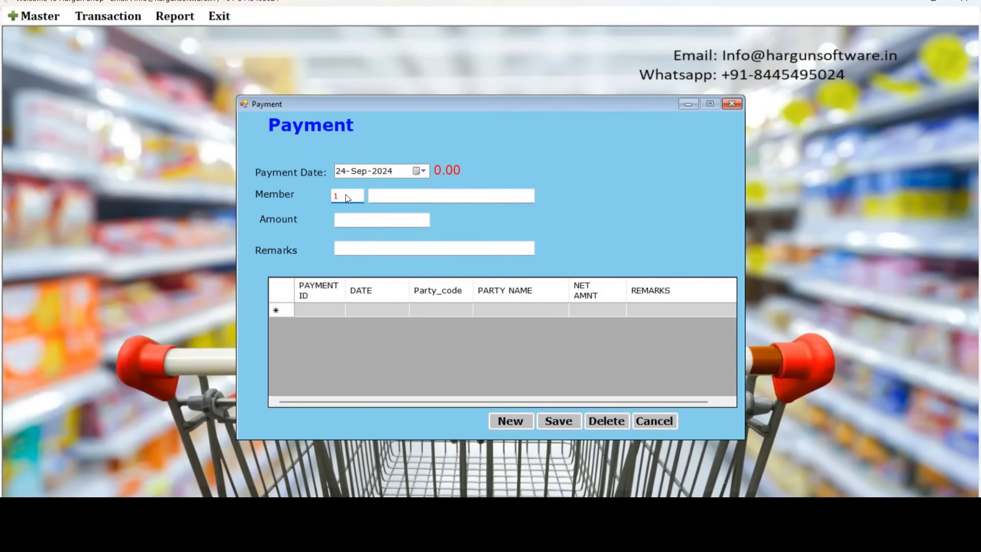
{"action": "key", "text": "Return"}
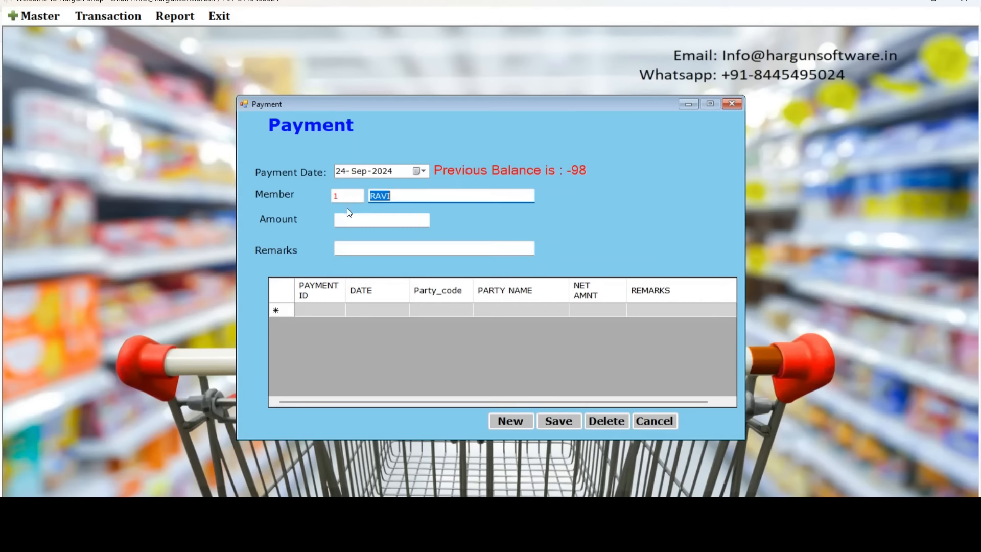
{"action": "left_click", "coordinate": [358, 222]}
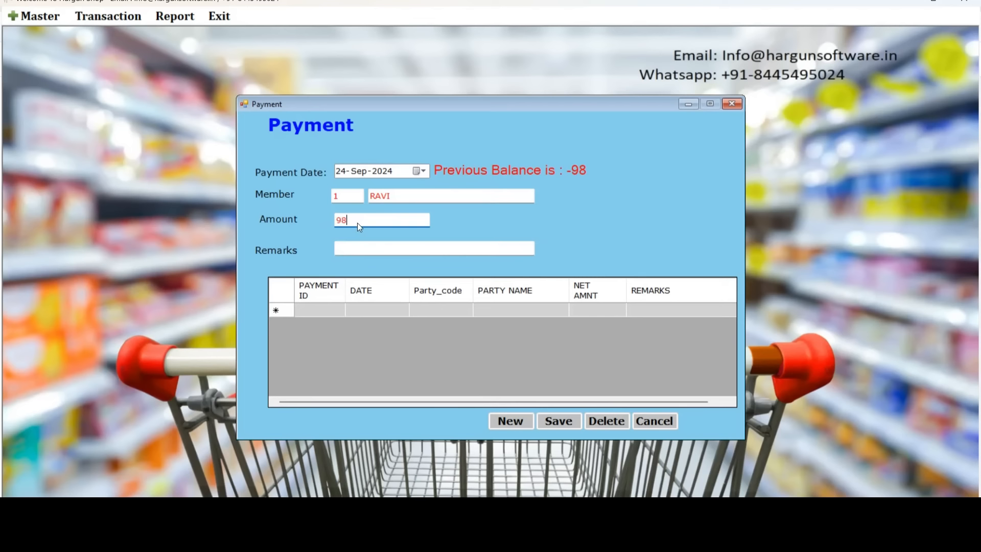
{"action": "type", "text": "98"}
{"action": "key", "text": "Tab"}
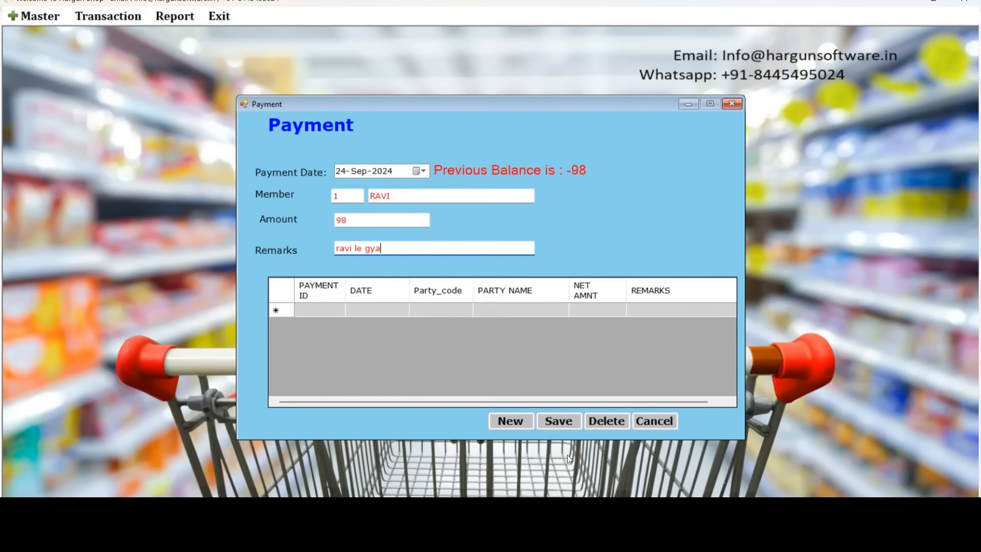
{"action": "left_click", "coordinate": [553, 423]}
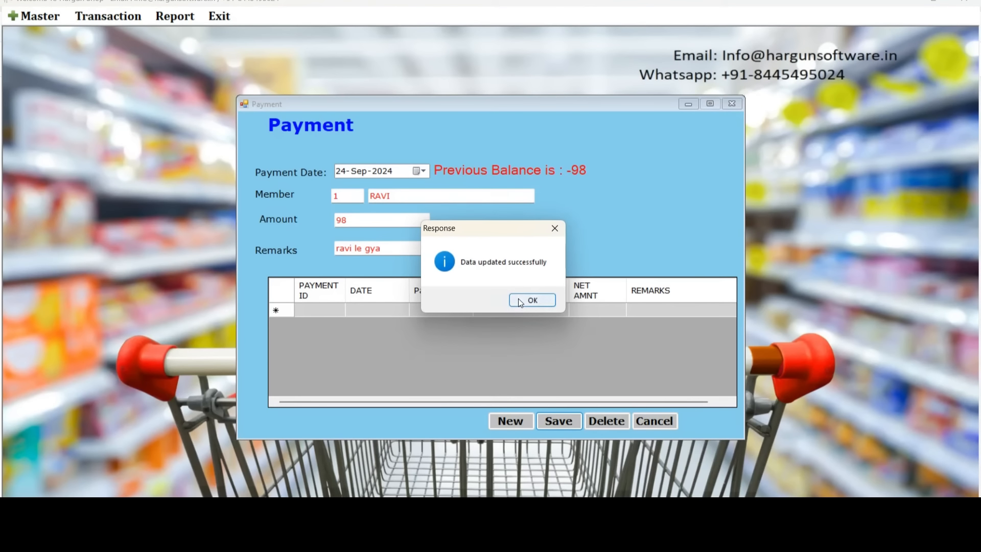
{"action": "left_click", "coordinate": [518, 299]}
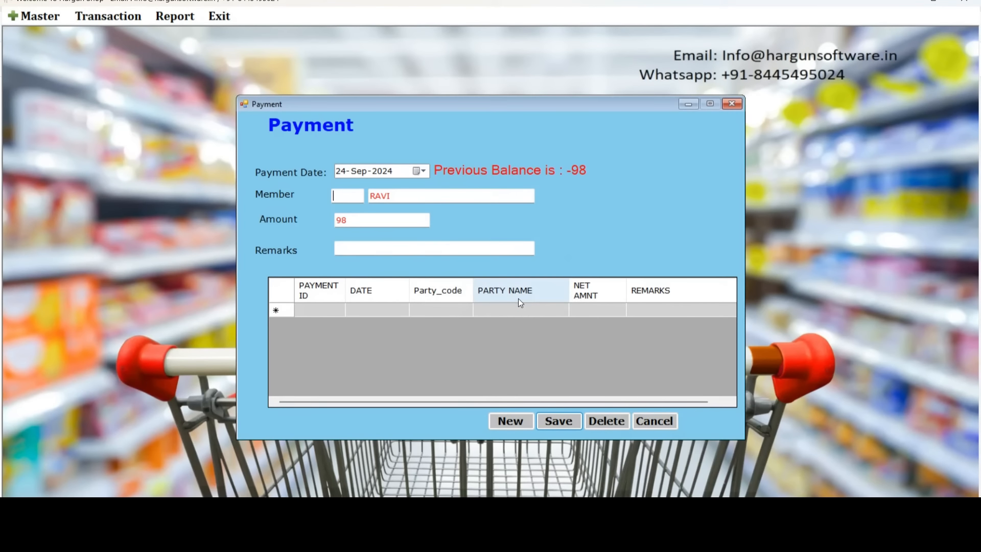
{"action": "left_click", "coordinate": [655, 422]}
{"action": "left_click", "coordinate": [98, 19]}
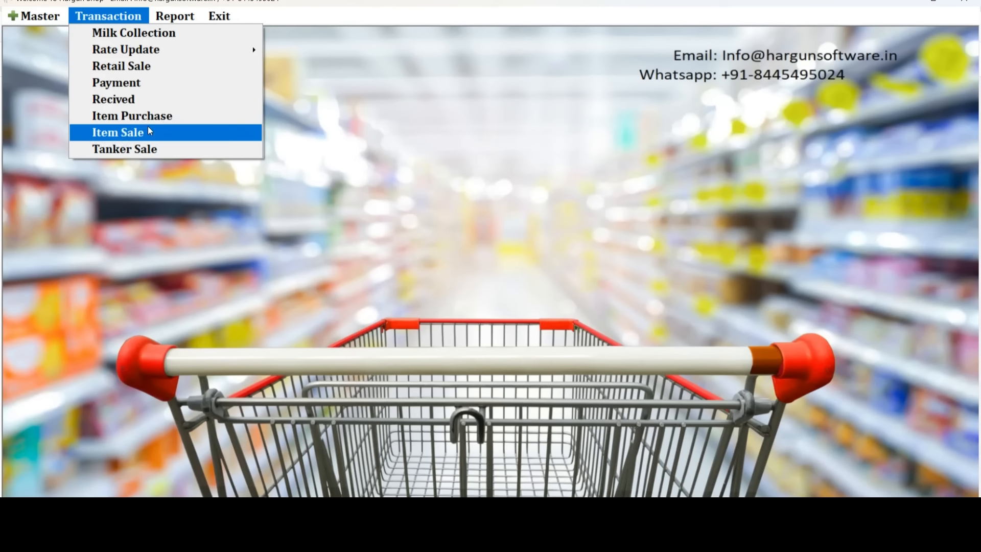
Generate the Business Ledger Consolidate Ledger Summary from 01-Sep-2024 to 24-Sep-2024.
{"action": "mouse_move", "coordinate": [175, 16]}
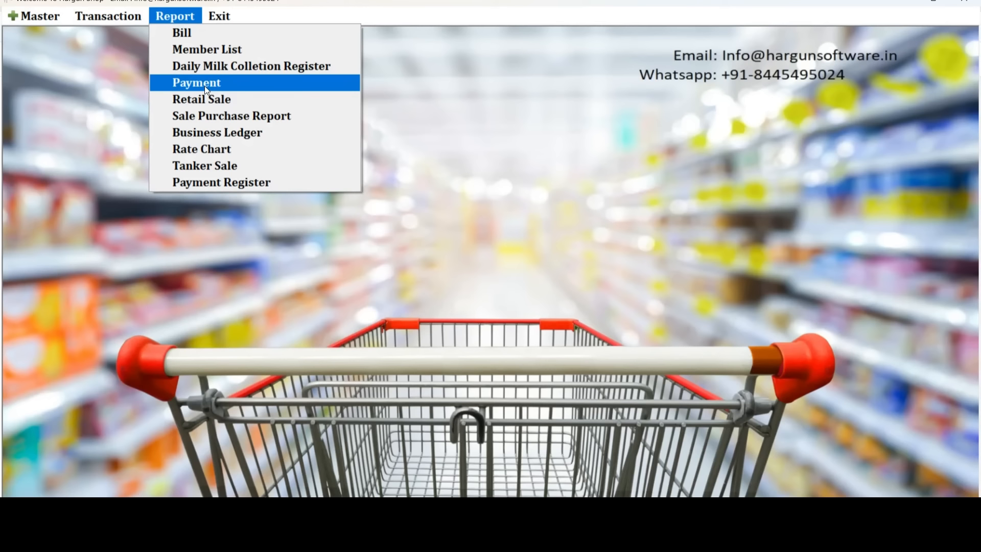
{"action": "left_click", "coordinate": [217, 133]}
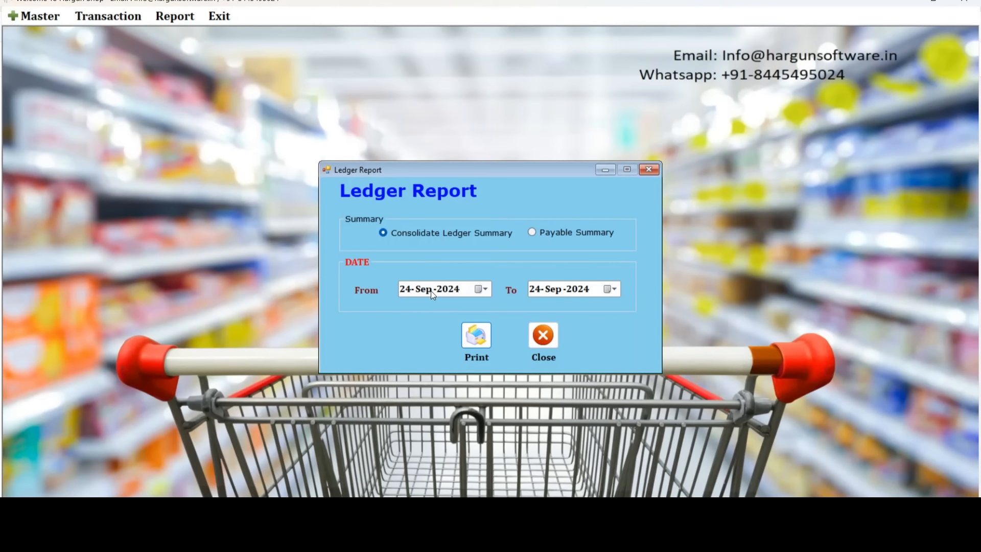
{"action": "left_click", "coordinate": [408, 290]}
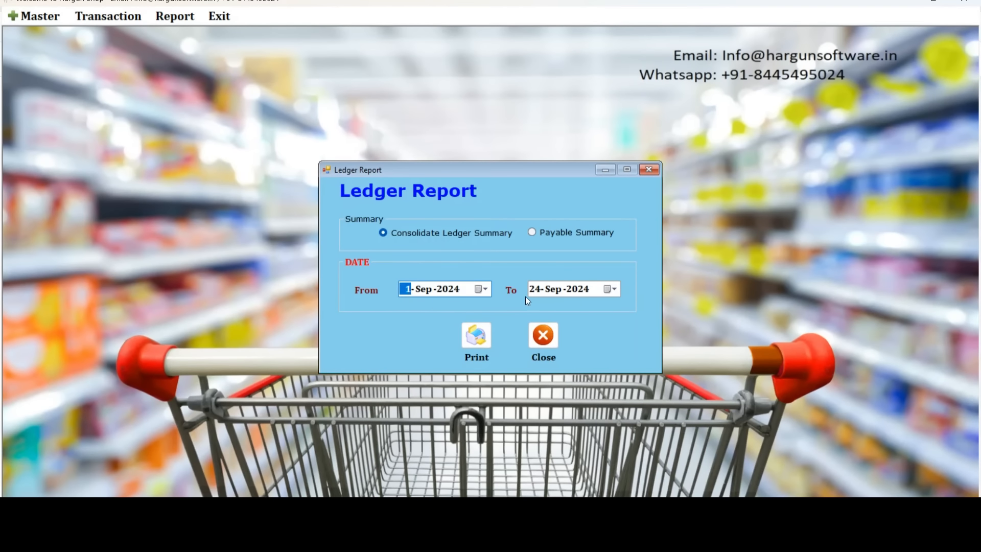
{"action": "left_click", "coordinate": [478, 336]}
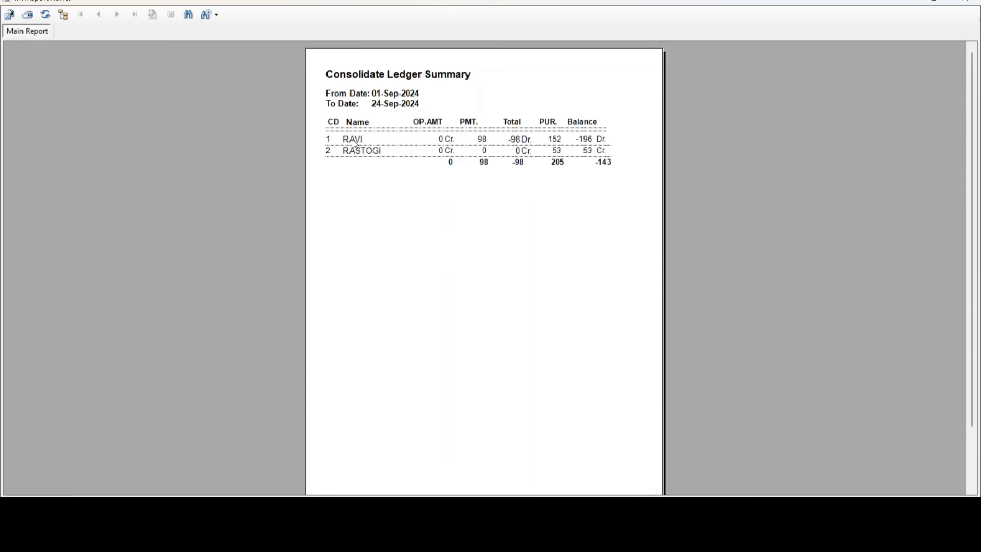
{"action": "left_click", "coordinate": [354, 154]}
{"action": "left_click", "coordinate": [516, 140]}
{"action": "left_click", "coordinate": [549, 139]}
{"action": "left_click", "coordinate": [558, 153]}
{"action": "left_click", "coordinate": [431, 125]}
{"action": "left_click", "coordinate": [437, 139]}
{"action": "left_click", "coordinate": [437, 150]}
{"action": "left_click", "coordinate": [483, 140]}
{"action": "left_click", "coordinate": [374, 142]}
{"action": "left_click", "coordinate": [482, 141]}
{"action": "left_click", "coordinate": [521, 143]}
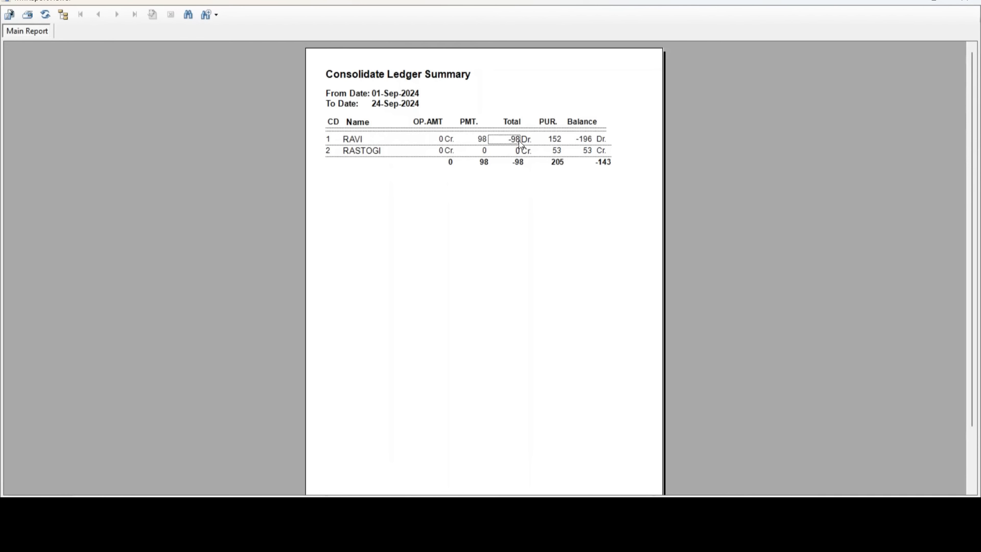
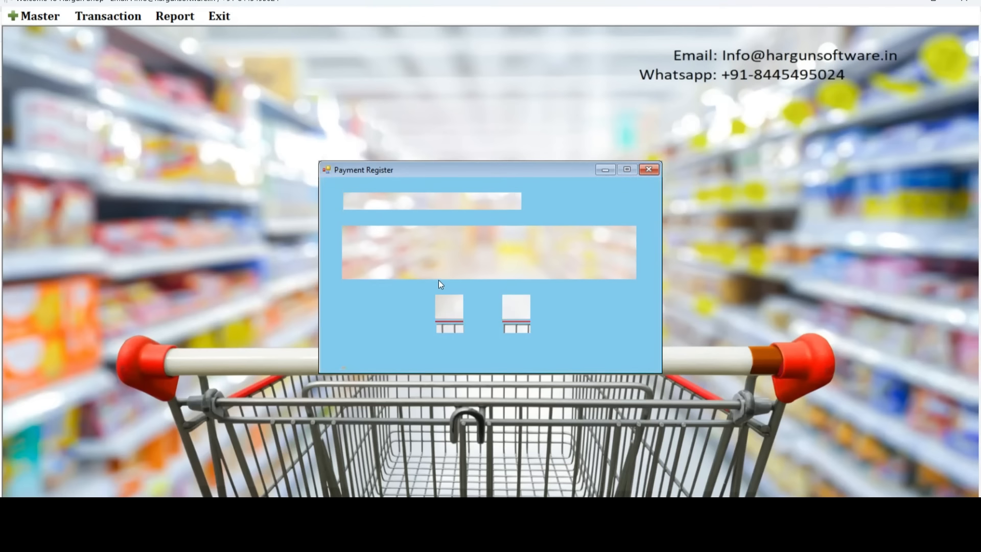
Generate the payment register from 01-Sep-2024 to 24-Sep-2024, showing a total of 205.48.
{"action": "left_click", "coordinate": [407, 259]}
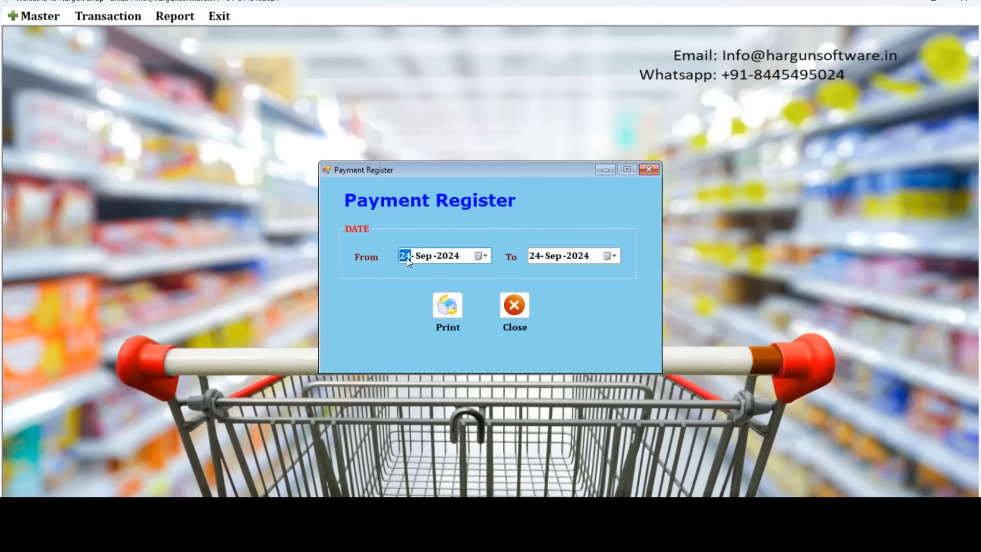
{"action": "left_click", "coordinate": [450, 310]}
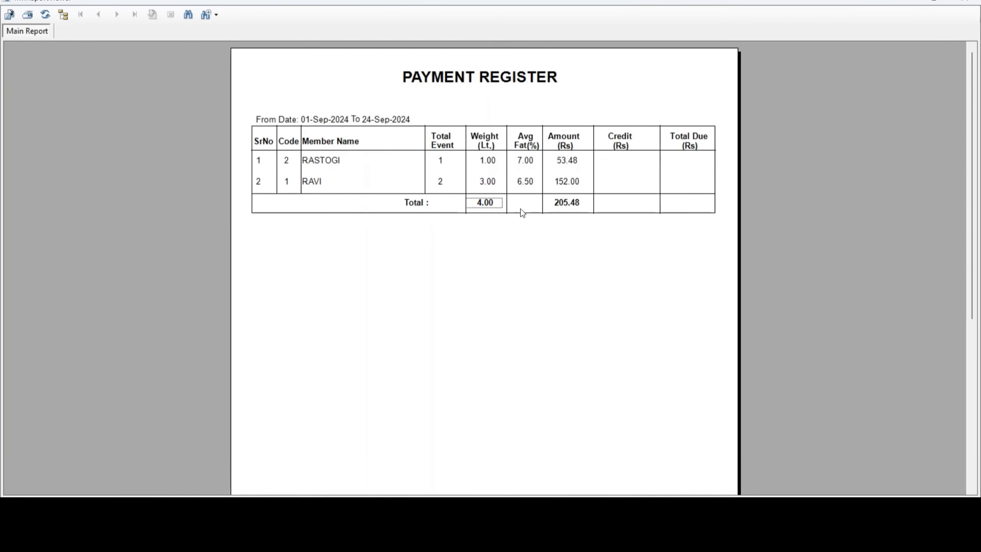
{"action": "left_click", "coordinate": [569, 204]}
Close the report preview and Payment Register dialog, check the Report menu, then switch to Chrome.
{"action": "left_click", "coordinate": [963, 2]}
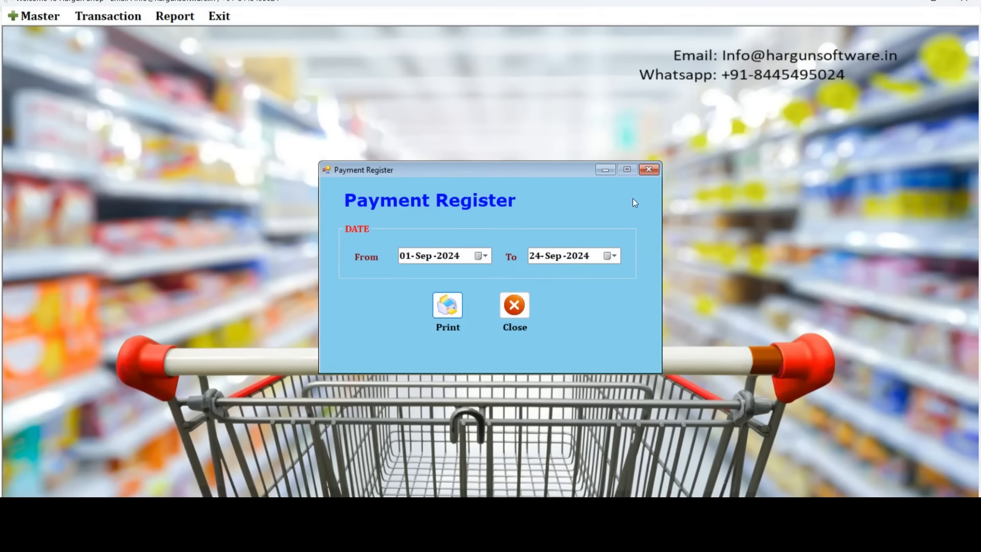
{"action": "left_click", "coordinate": [649, 169]}
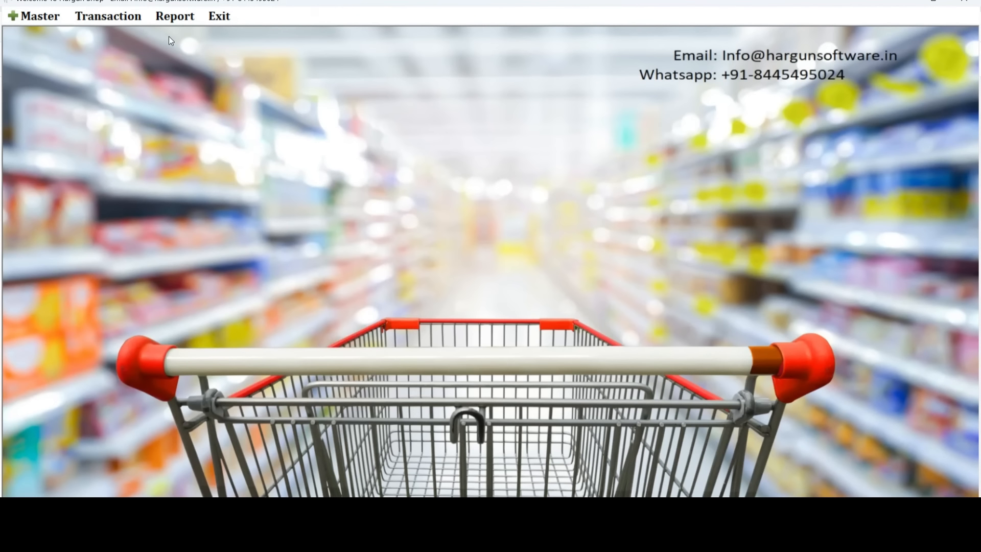
{"action": "left_click", "coordinate": [165, 19]}
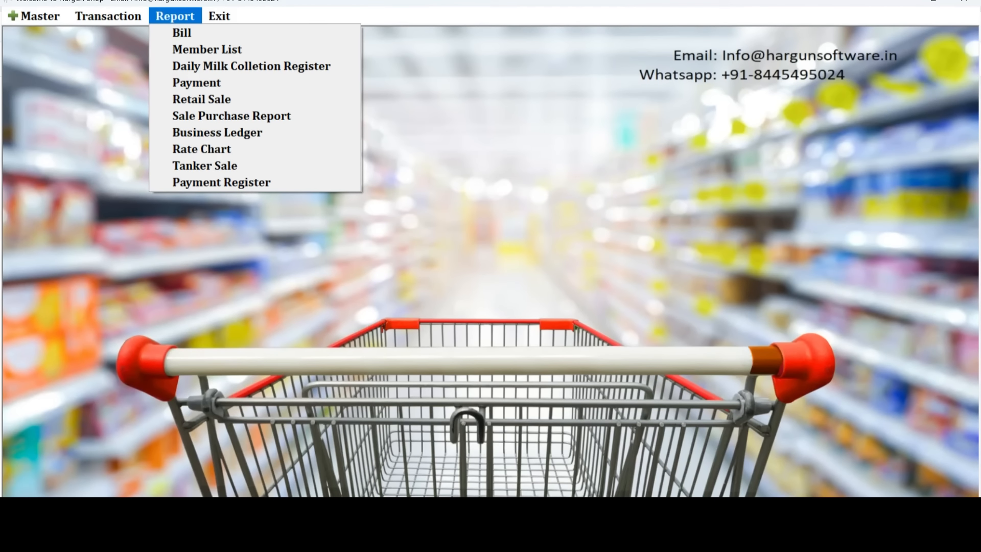
{"action": "left_click", "coordinate": [500, 434]}
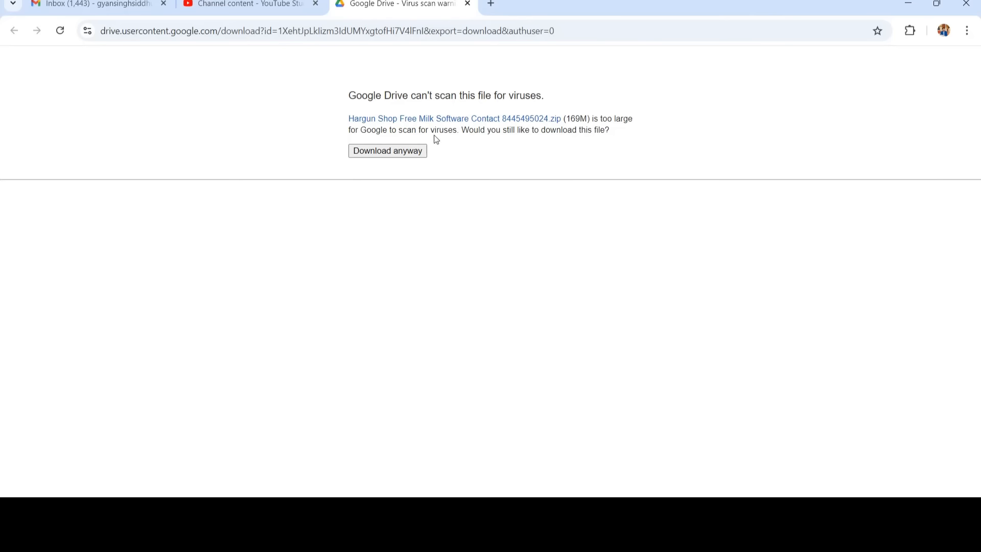
Select the Google Drive download page address, then bring up the Hargun Shop folder in File Explorer.
{"action": "left_click_drag", "start_coordinate": [574, 30], "coordinate": [94, 40]}
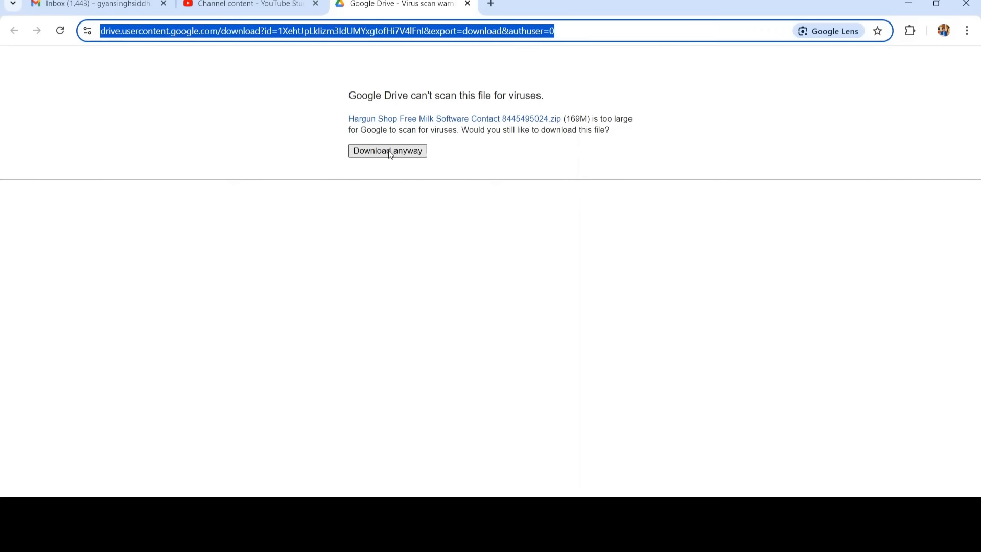
{"action": "mouse_move", "coordinate": [371, 526]}
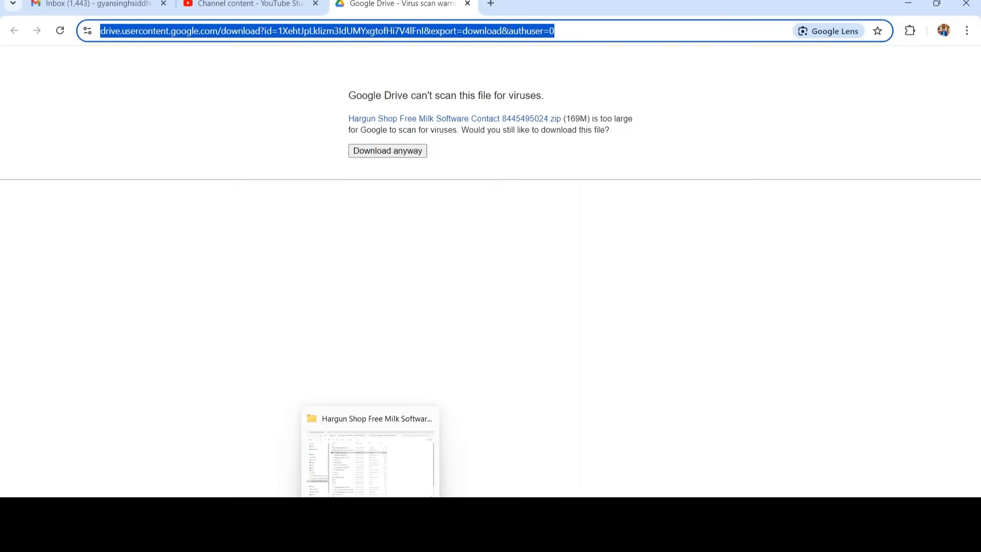
{"action": "left_click", "coordinate": [378, 481]}
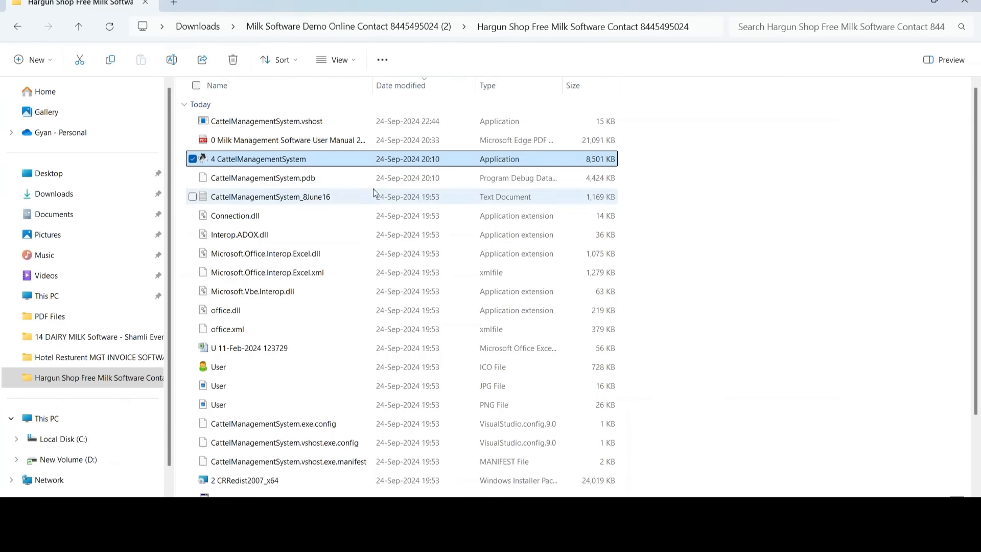
{"action": "left_click", "coordinate": [17, 27]}
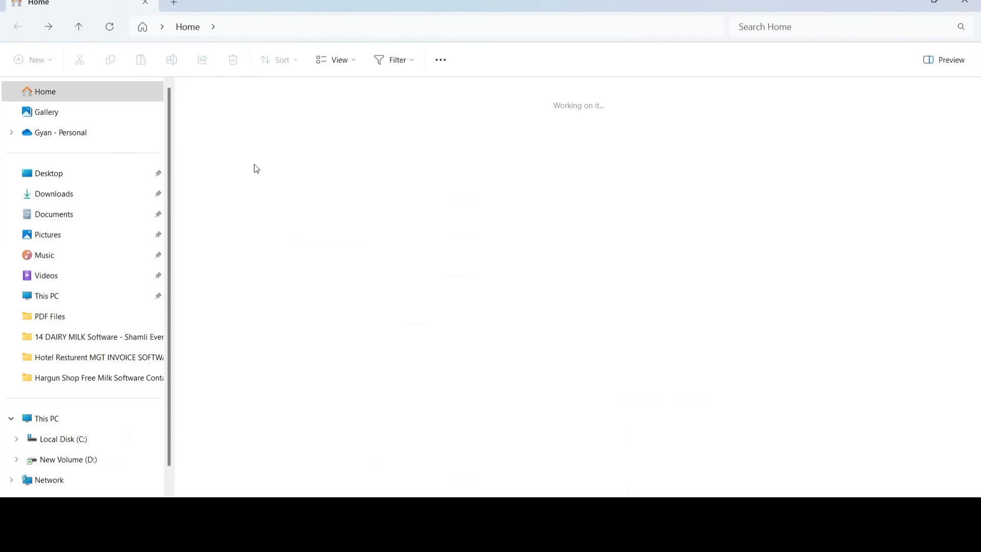
{"action": "left_click", "coordinate": [71, 195]}
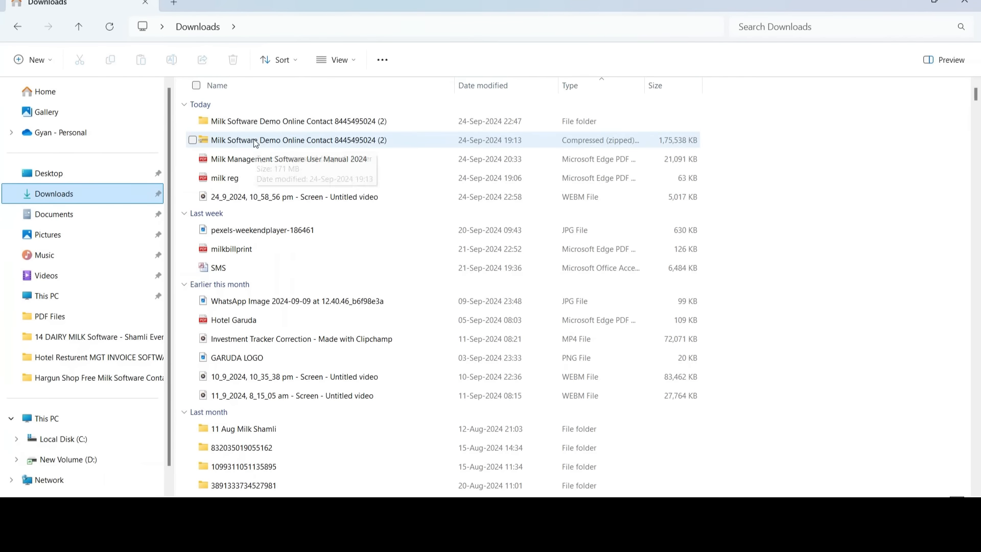
{"action": "left_click", "coordinate": [256, 143]}
{"action": "right_click", "coordinate": [255, 140]}
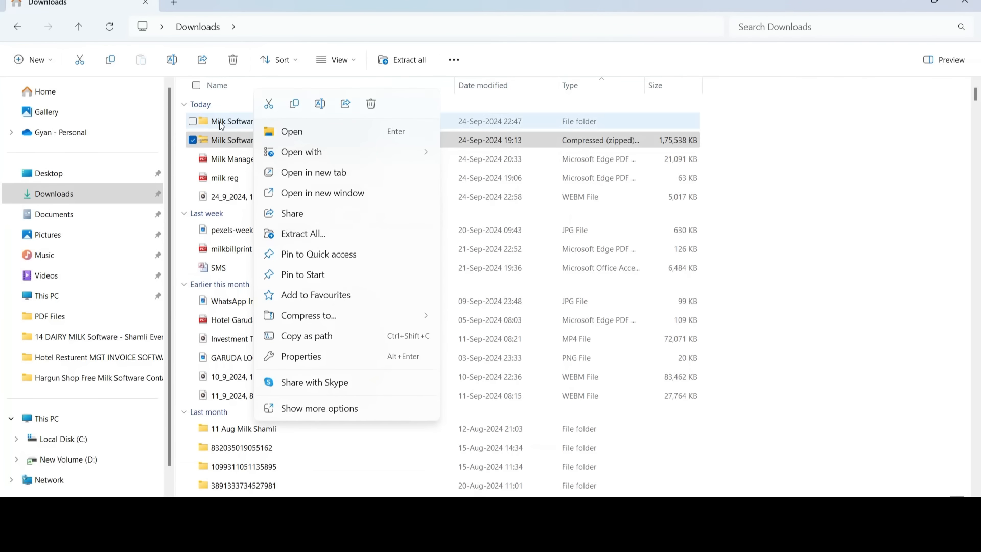
{"action": "left_click", "coordinate": [237, 121]}
{"action": "double_click", "coordinate": [238, 121]}
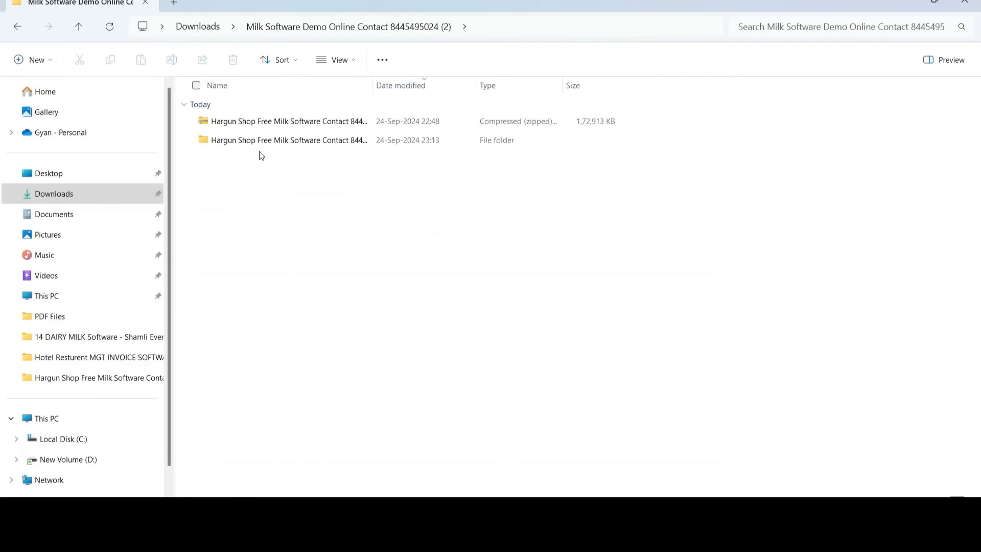
{"action": "double_click", "coordinate": [247, 143]}
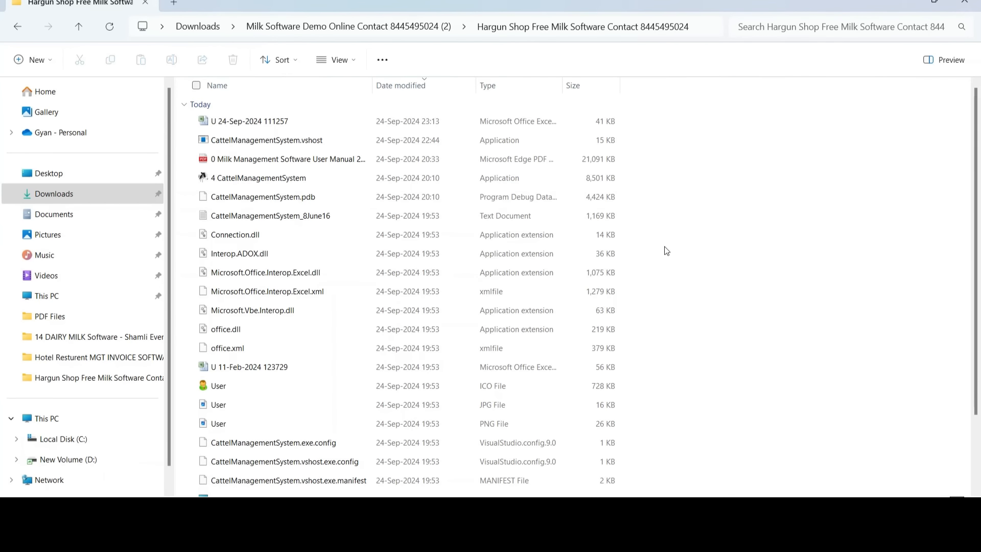
{"action": "scroll", "coordinate": [691, 344], "scroll_direction": "down", "scroll_amount": 1}
{"action": "scroll", "coordinate": [691, 358], "scroll_direction": "down", "scroll_amount": 1}
{"action": "scroll", "coordinate": [691, 376], "scroll_direction": "up", "scroll_amount": 3}
{"action": "left_click", "coordinate": [246, 93]}
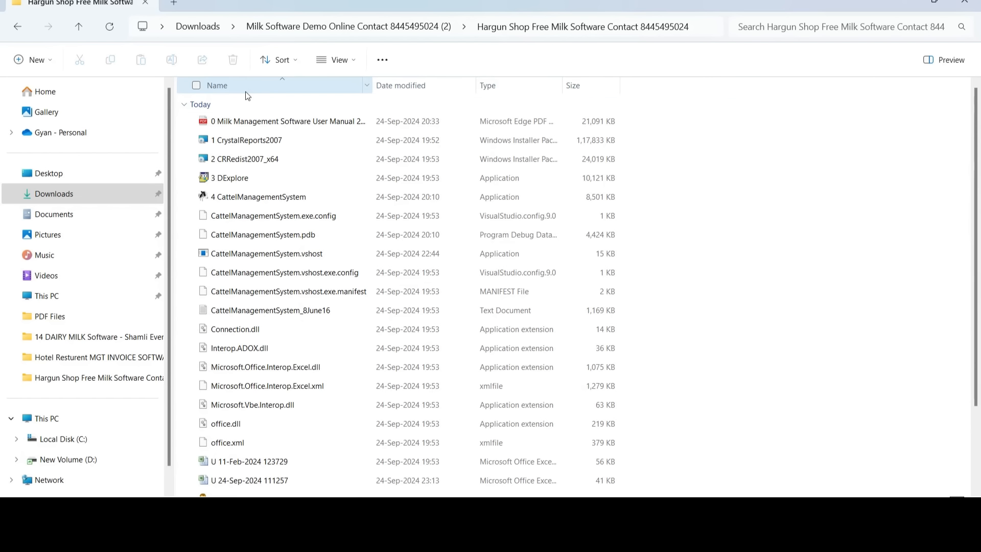
Select each file in turn: user manual, CrystalReports2007, CRRedist2007_x64, DExplore, then CattelManagementSystem.
{"action": "left_click", "coordinate": [262, 121]}
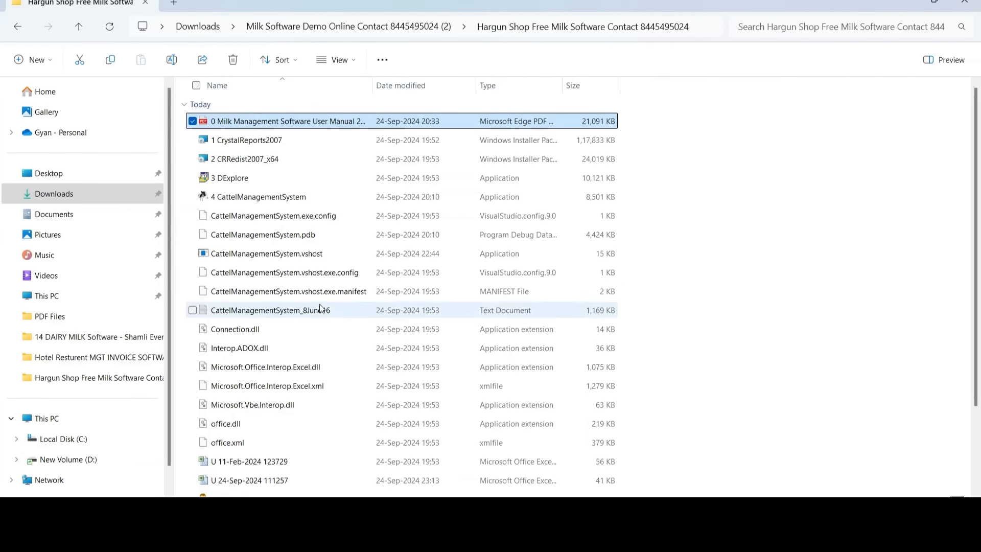
{"action": "left_click", "coordinate": [258, 144]}
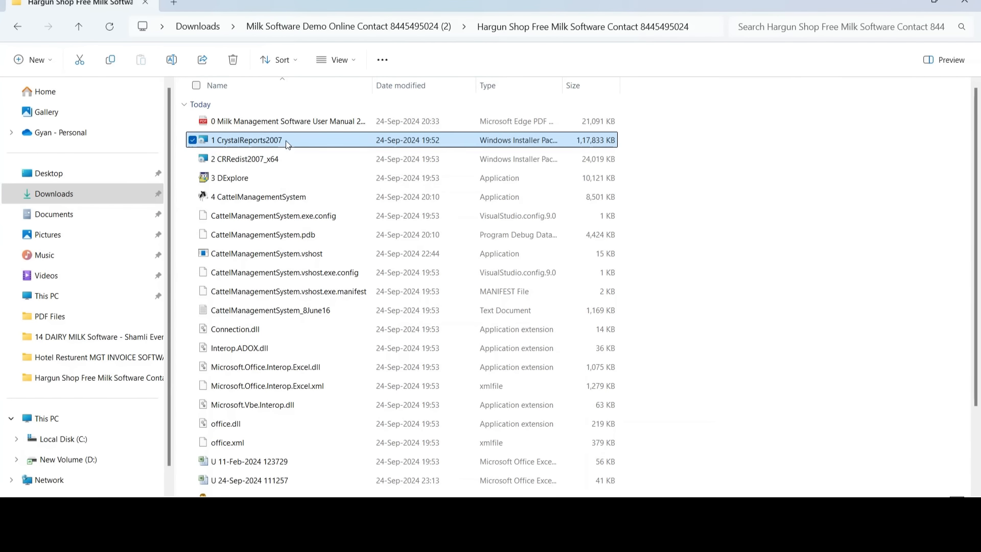
{"action": "left_click", "coordinate": [259, 161]}
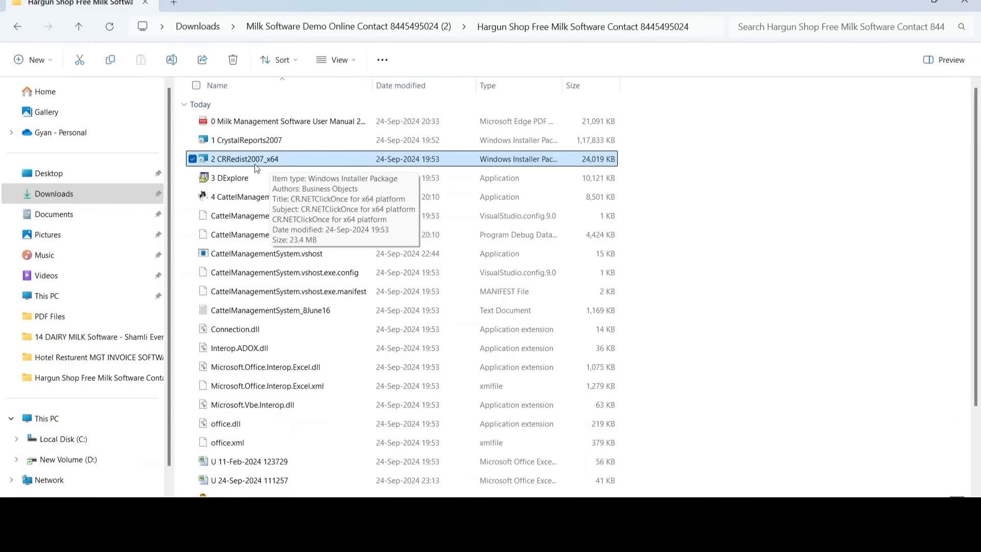
{"action": "left_click", "coordinate": [233, 179]}
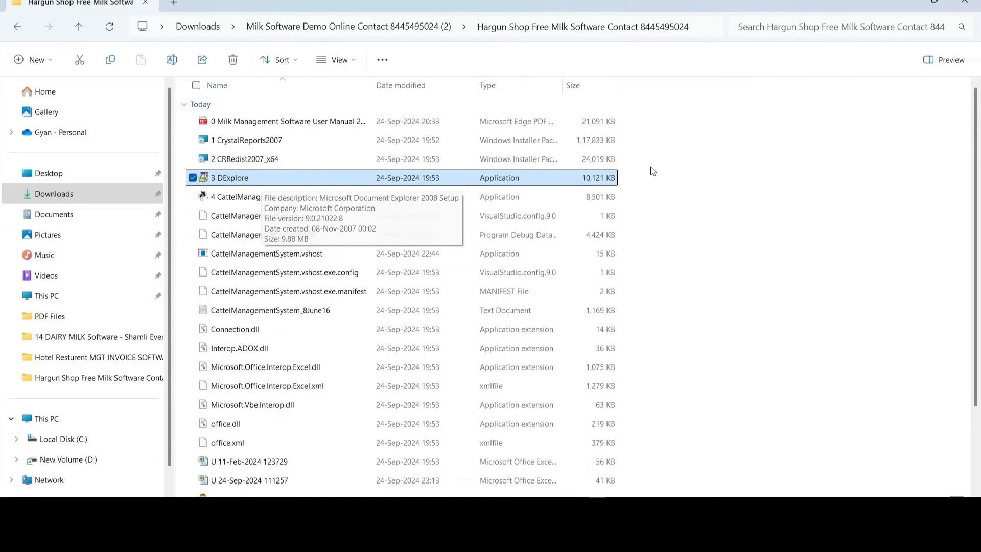
{"action": "left_click", "coordinate": [741, 184]}
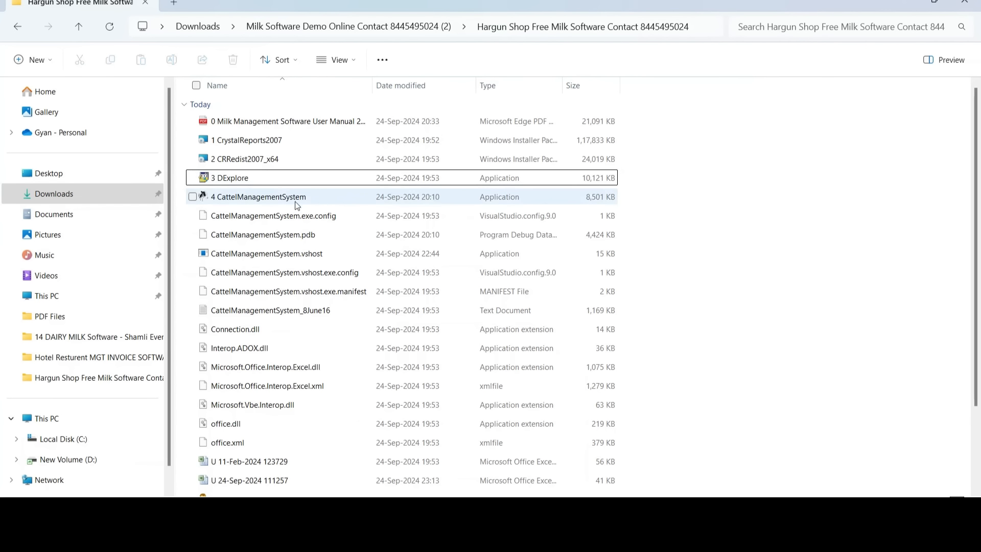
{"action": "left_click", "coordinate": [259, 200]}
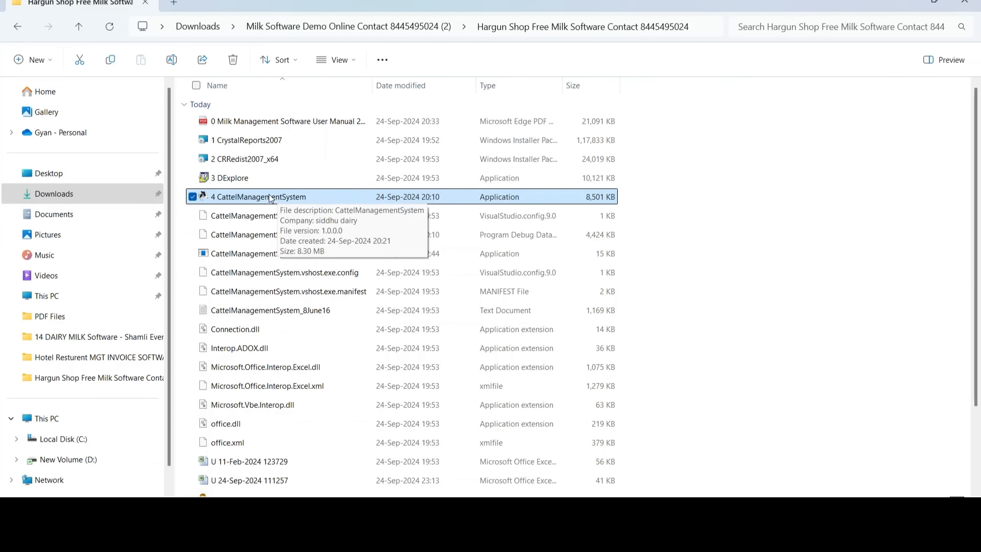
Select the setup files again from 1 CrystalReports2007 through 4 CattelManagementSystem.
{"action": "left_click", "coordinate": [236, 179]}
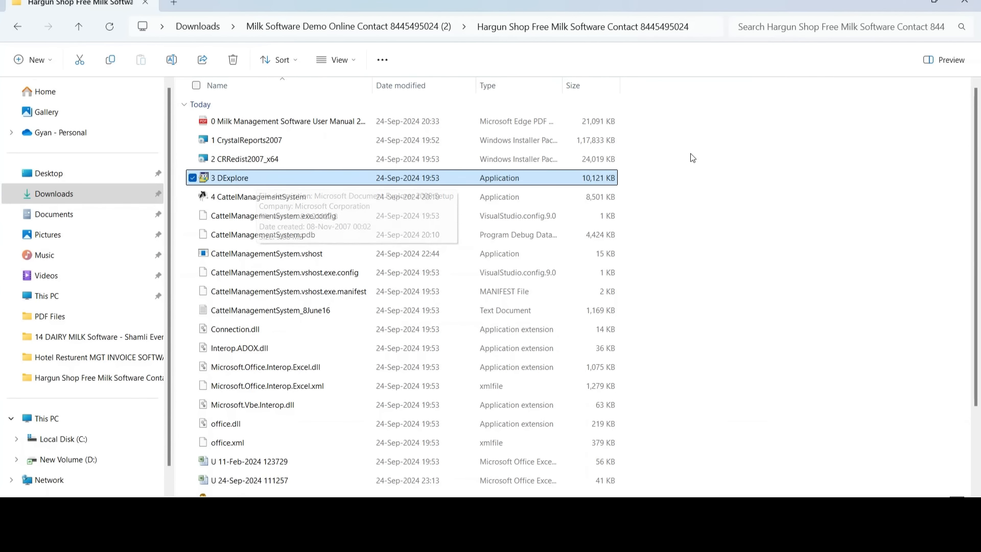
{"action": "left_click", "coordinate": [673, 162]}
{"action": "left_click", "coordinate": [280, 145]}
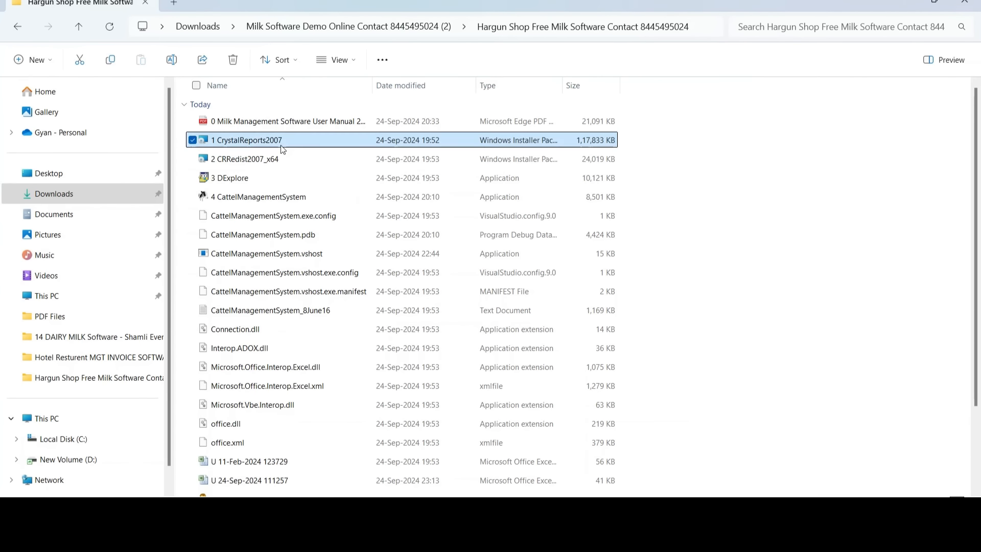
{"action": "left_click", "coordinate": [285, 162]}
{"action": "left_click", "coordinate": [256, 178]}
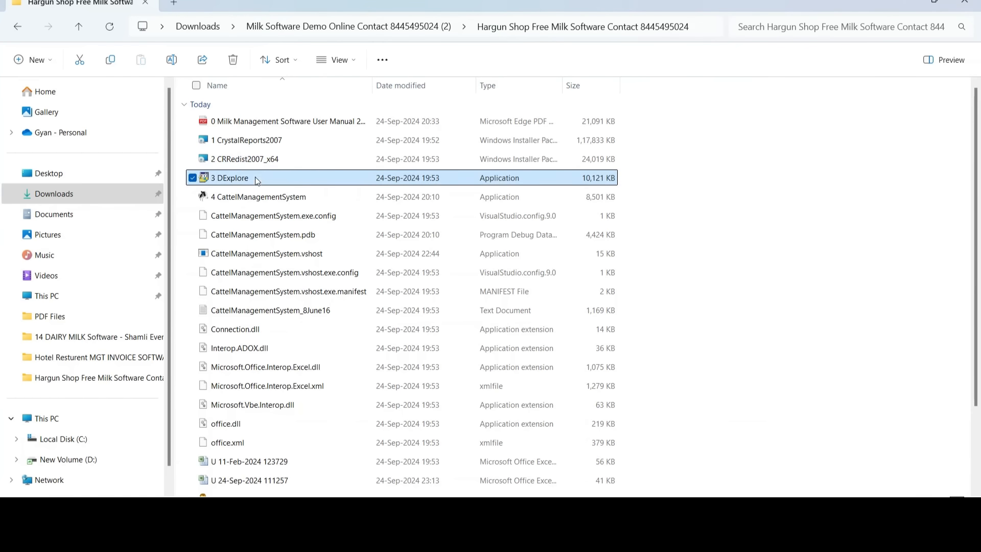
{"action": "left_click", "coordinate": [292, 198]}
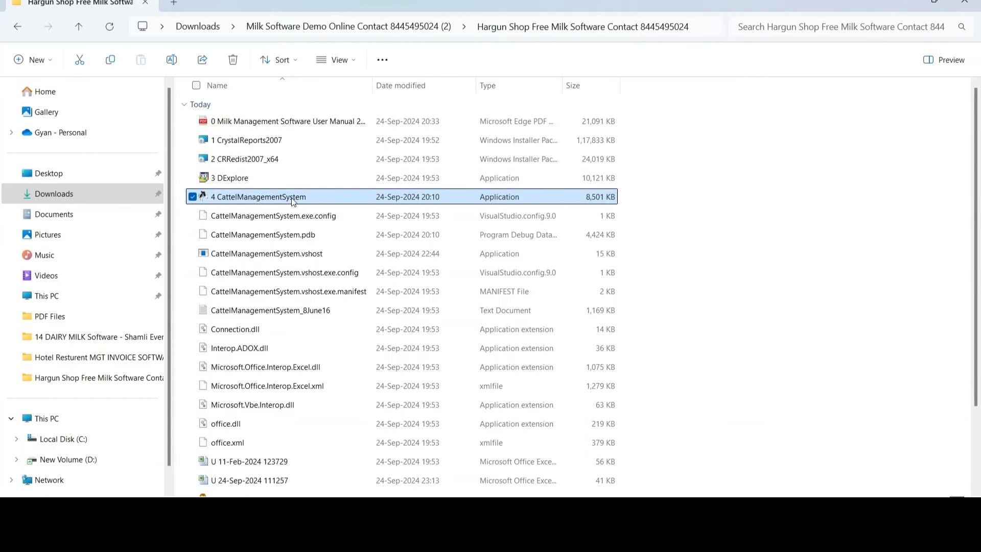
Create a desktop shortcut for CattelManagementSystem using Send to > Desktop (create shortcut).
{"action": "right_click", "coordinate": [291, 198]}
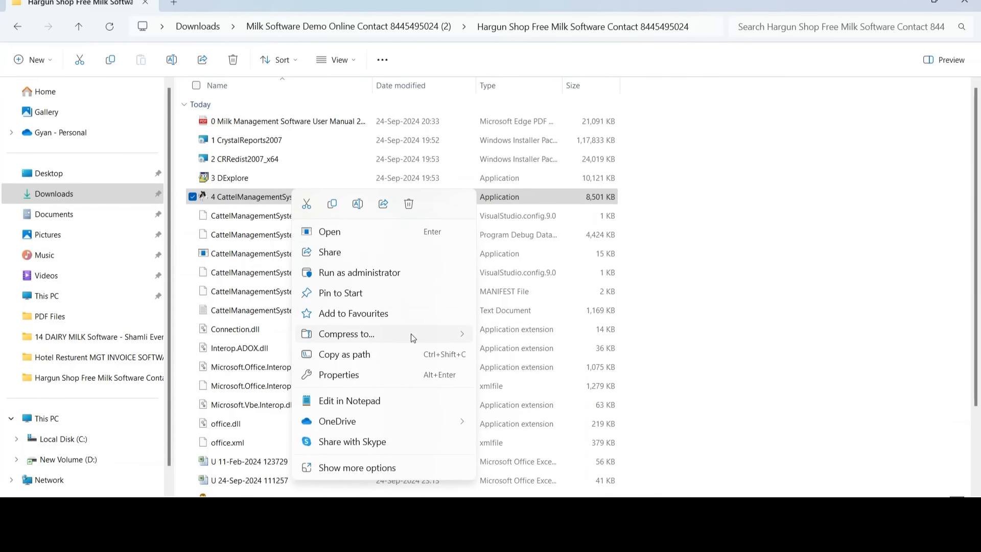
{"action": "left_click", "coordinate": [372, 468]}
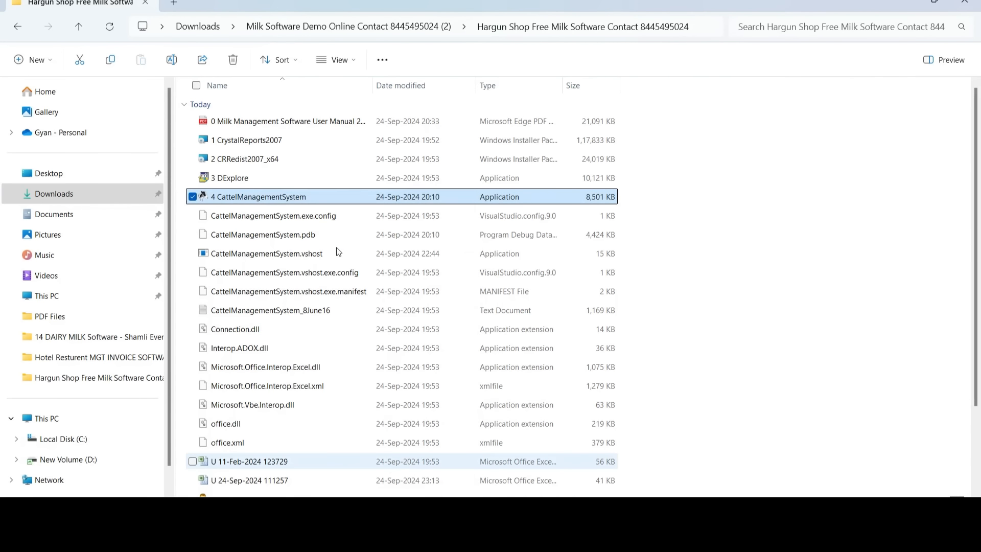
{"action": "mouse_move", "coordinate": [432, 402]}
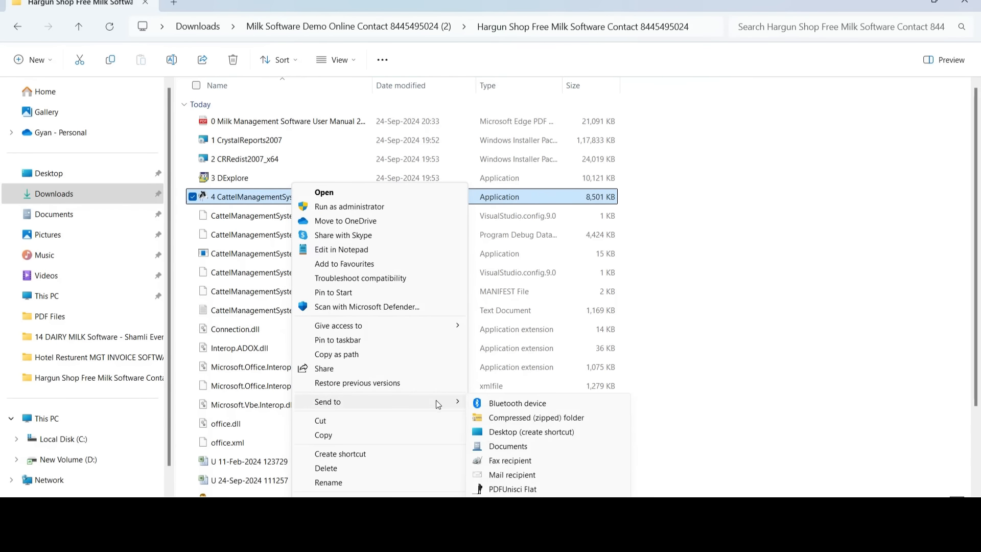
{"action": "left_click", "coordinate": [511, 433]}
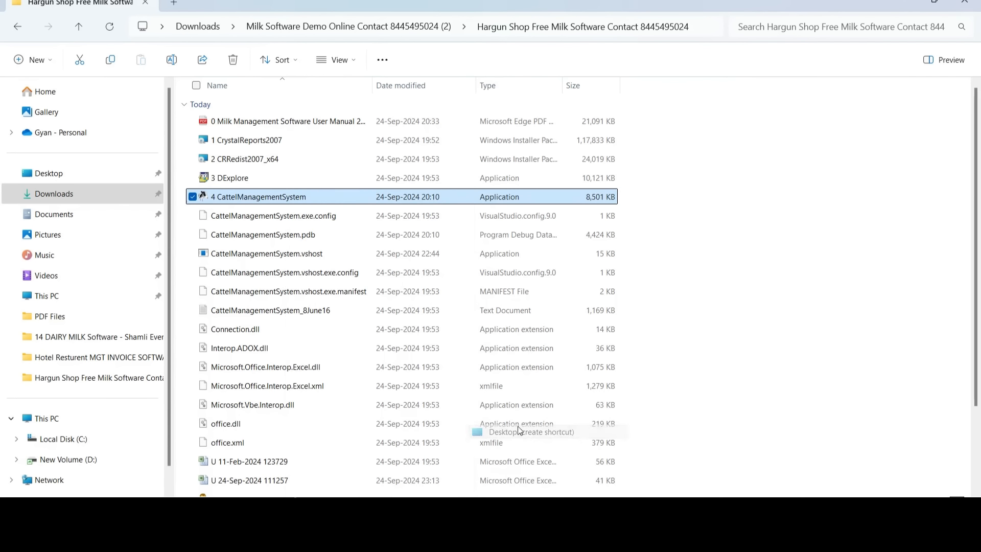
Minimize the open windows, close the running Hargun Shop app, and launch it from the desktop shortcut.
{"action": "left_click", "coordinate": [906, 2]}
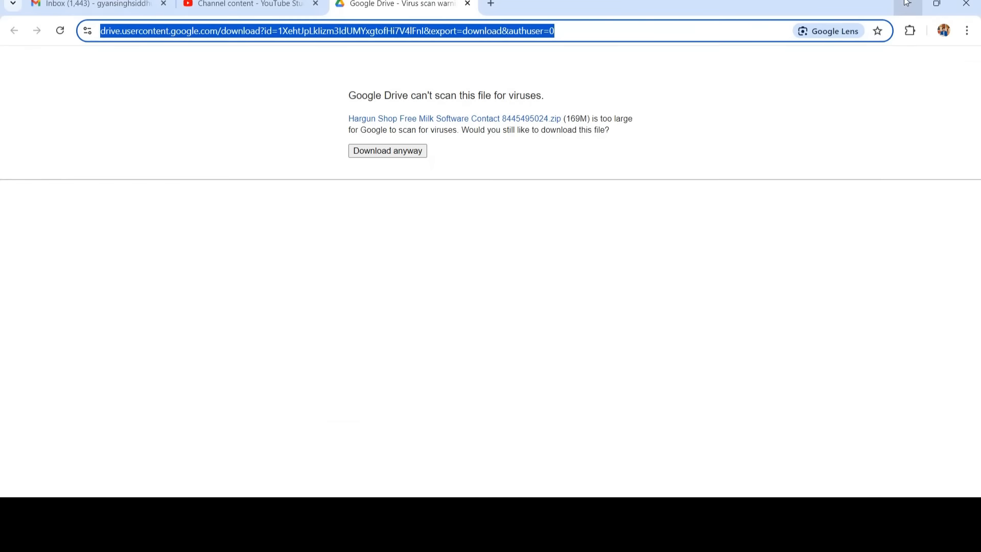
{"action": "left_click", "coordinate": [906, 3]}
{"action": "left_click", "coordinate": [965, 2]}
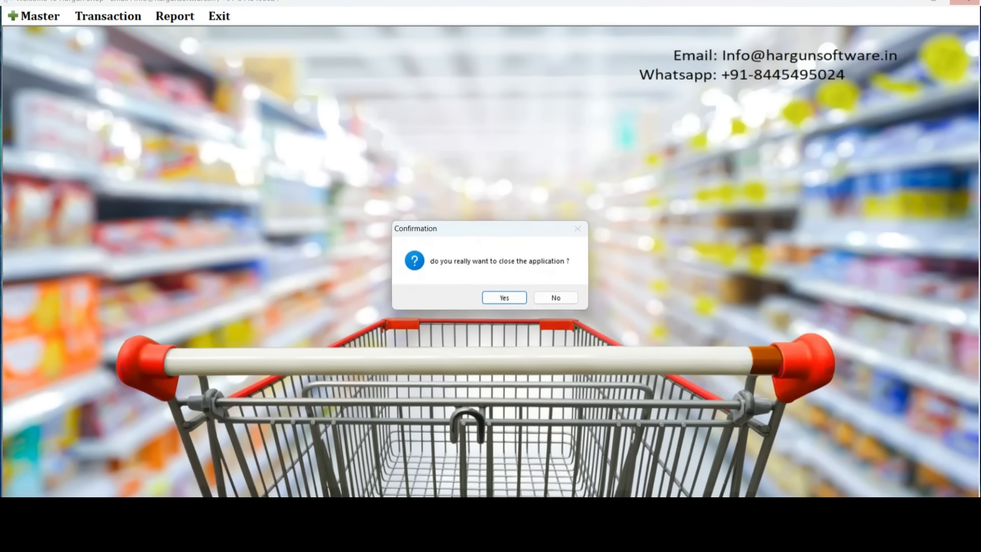
{"action": "left_click", "coordinate": [507, 300]}
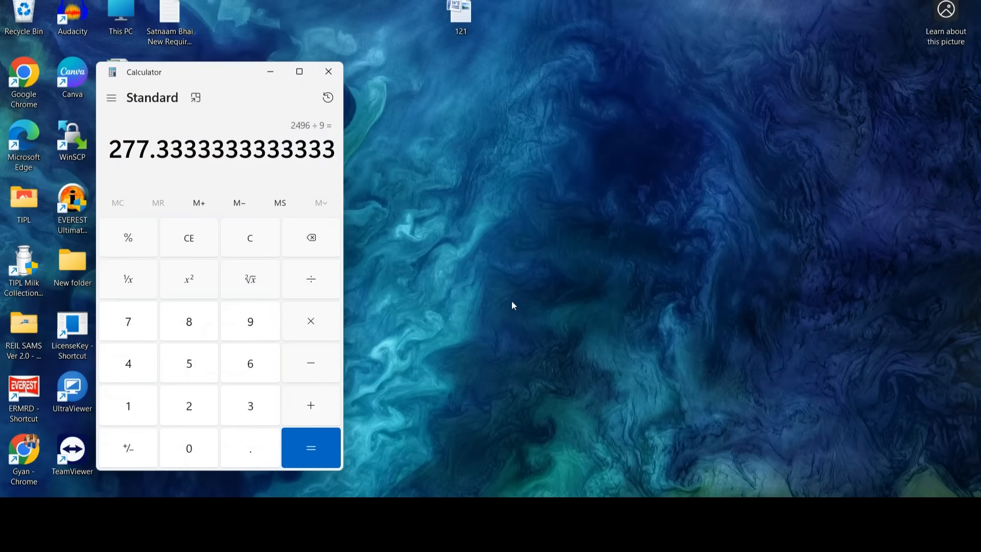
{"action": "left_click", "coordinate": [272, 72]}
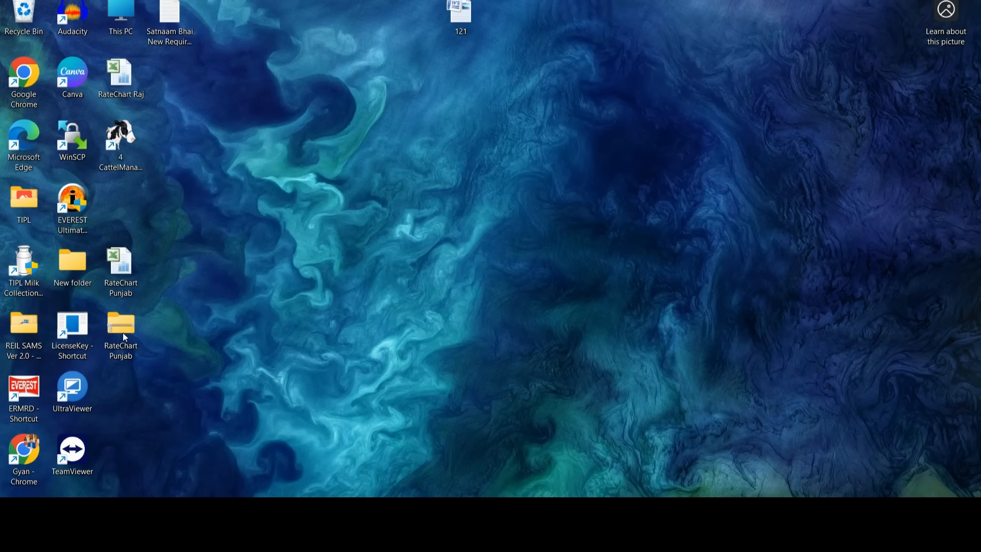
{"action": "left_click", "coordinate": [121, 154]}
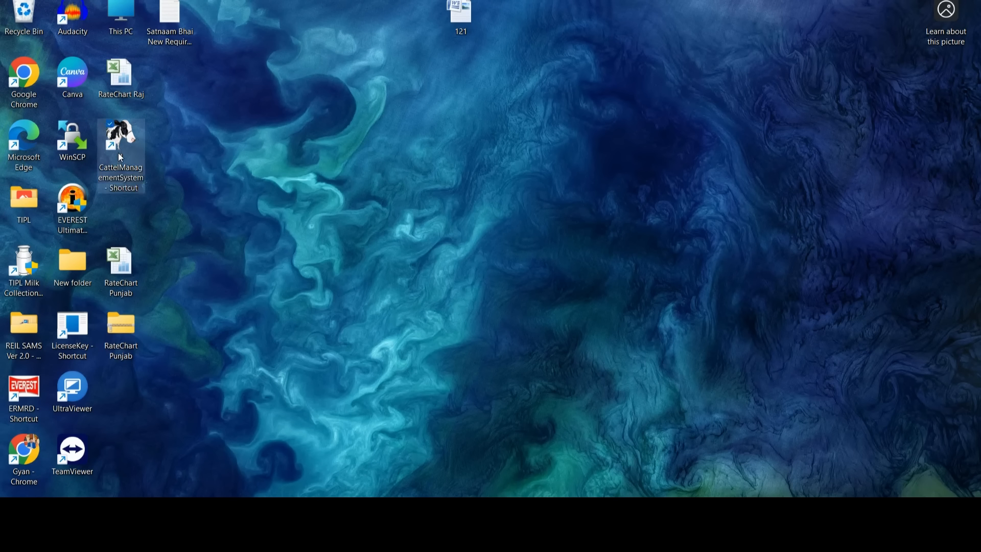
{"action": "double_click", "coordinate": [121, 157]}
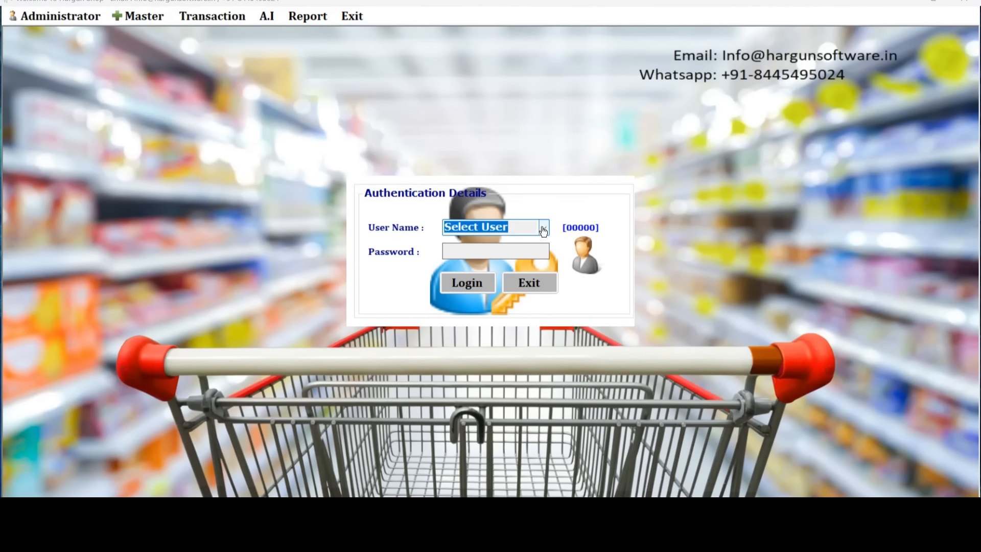
Choose USER from the login User Name list and log in.
{"action": "left_click", "coordinate": [544, 227]}
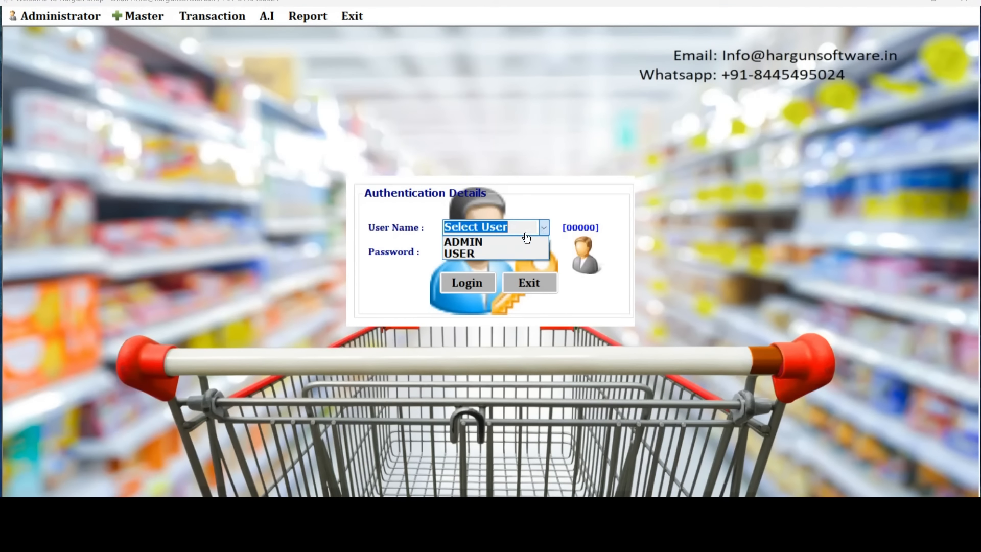
{"action": "left_click", "coordinate": [481, 255]}
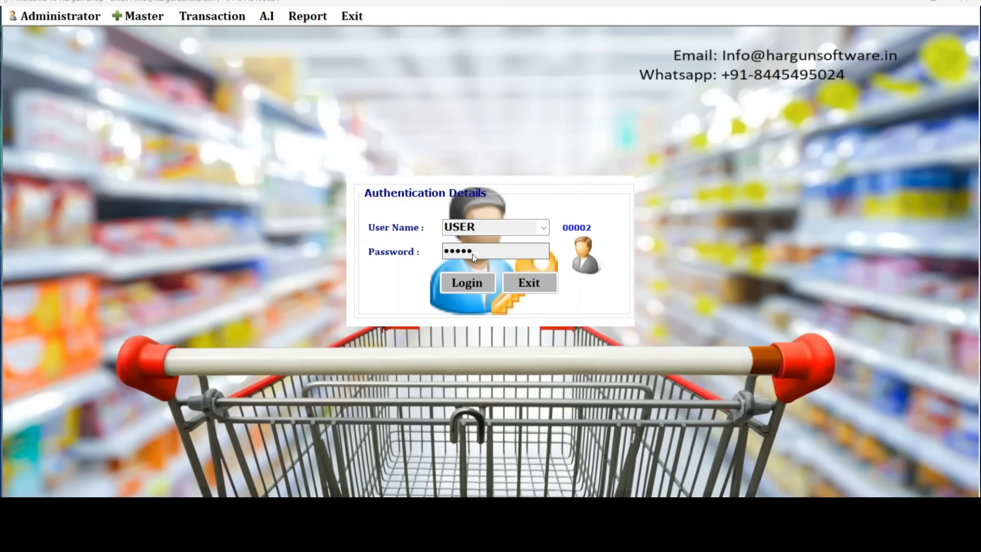
{"action": "left_click", "coordinate": [461, 283]}
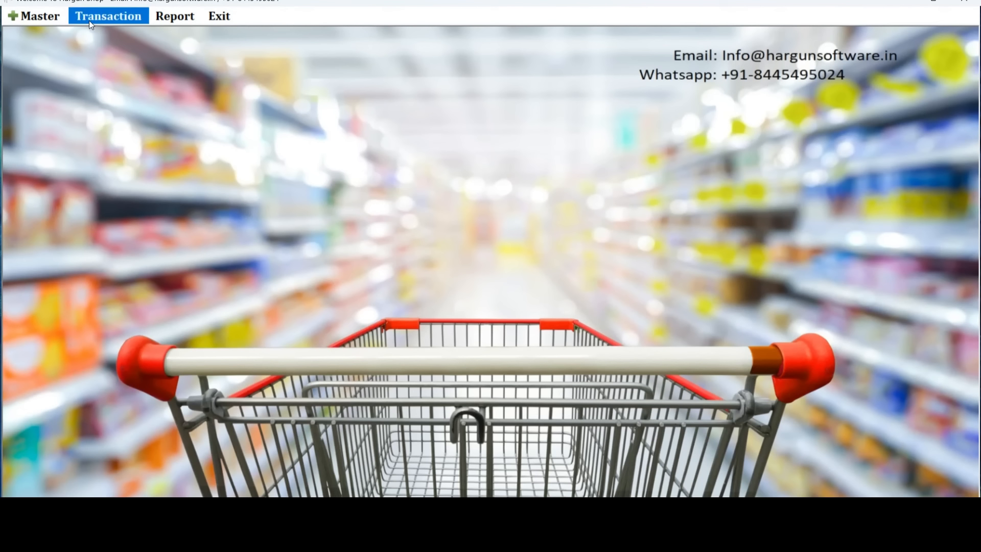
Check the user-level Master, Transaction and Report menus, then exit the application, confirming Yes.
{"action": "left_click", "coordinate": [38, 23]}
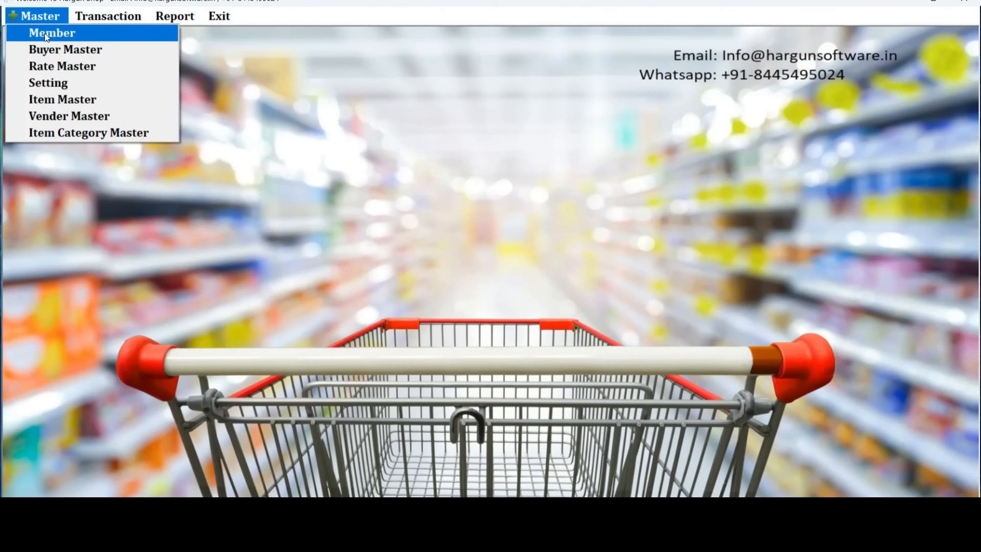
{"action": "left_click", "coordinate": [109, 19]}
{"action": "mouse_move", "coordinate": [176, 16]}
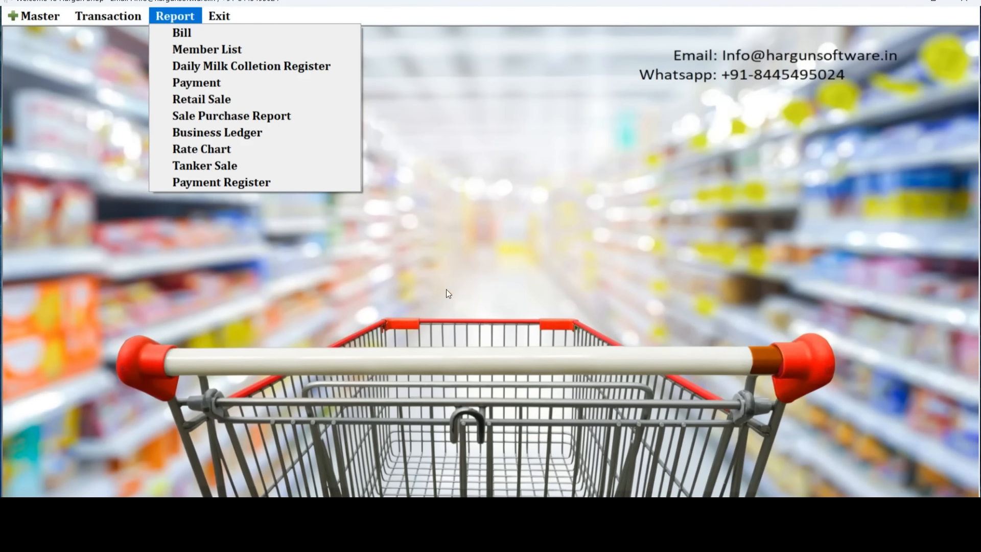
{"action": "left_click", "coordinate": [436, 321]}
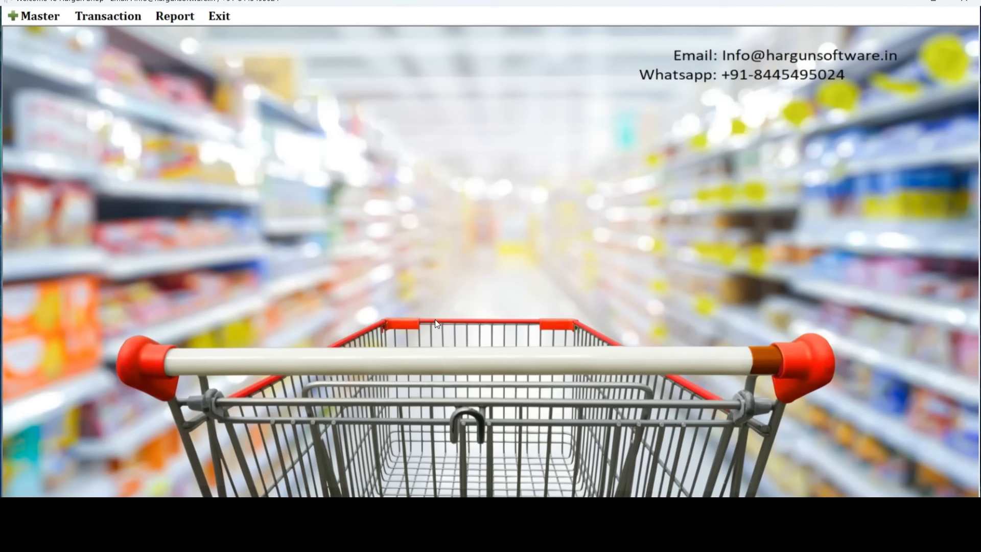
{"action": "left_click", "coordinate": [966, 2]}
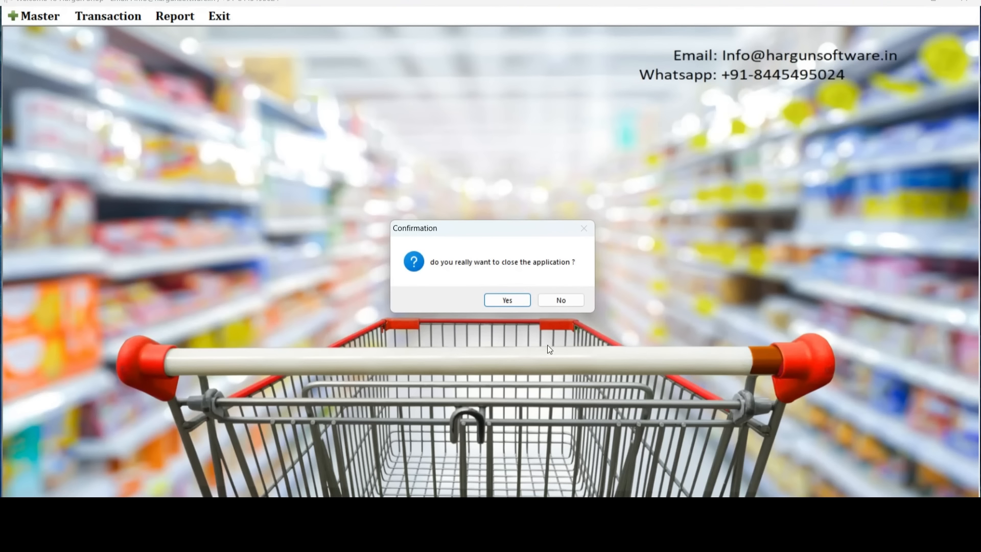
{"action": "left_click", "coordinate": [513, 304]}
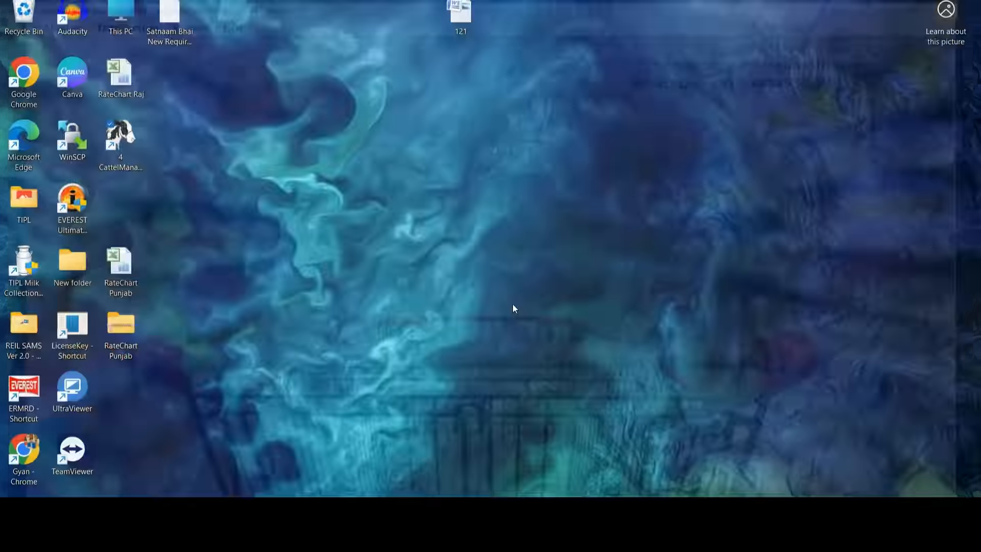
Open amazon.in in a new Chrome tab and search for 'milk software'.
{"action": "left_click", "coordinate": [540, 530]}
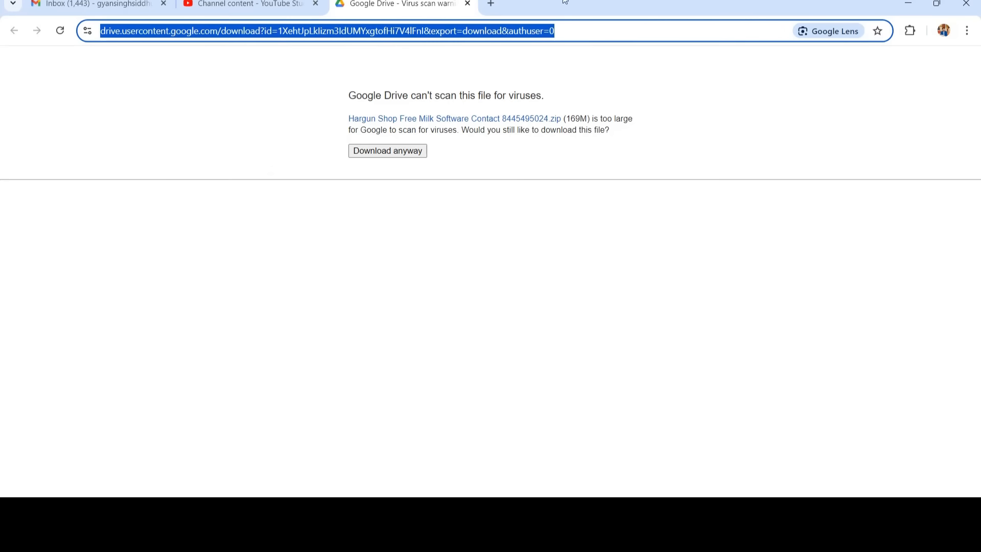
{"action": "left_click", "coordinate": [490, 5]}
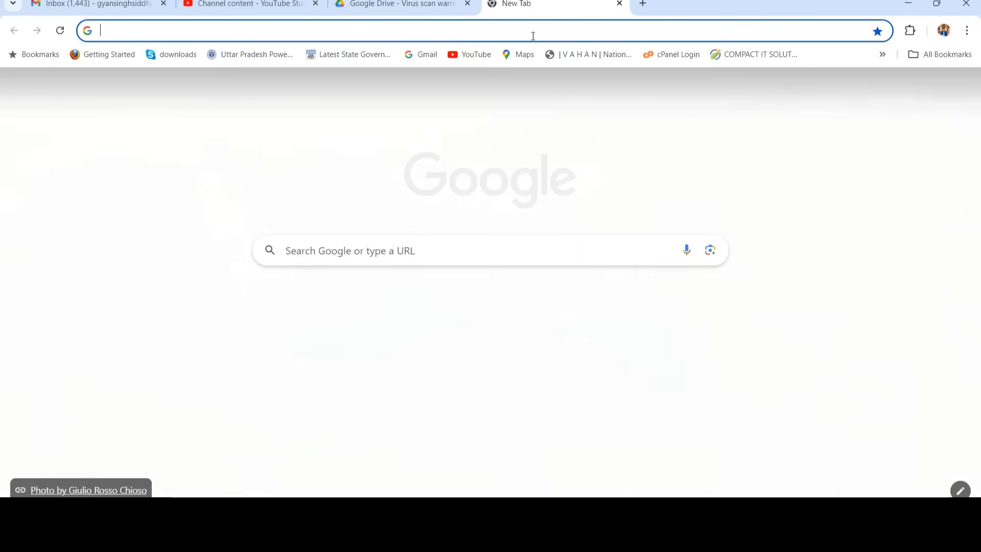
{"action": "type", "text": "amazon.in"}
{"action": "key", "text": "Return"}
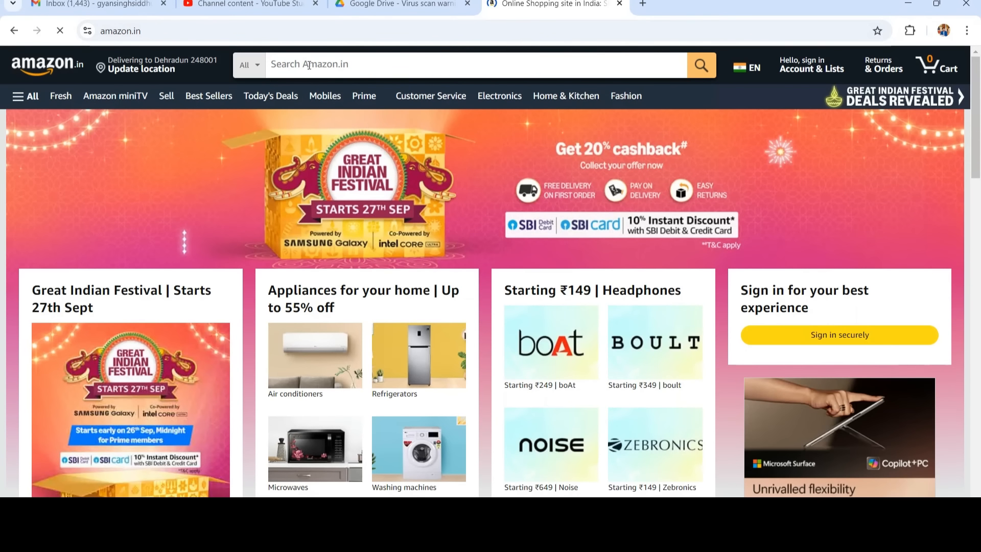
{"action": "left_click", "coordinate": [309, 65]}
{"action": "type", "text": "mil"}
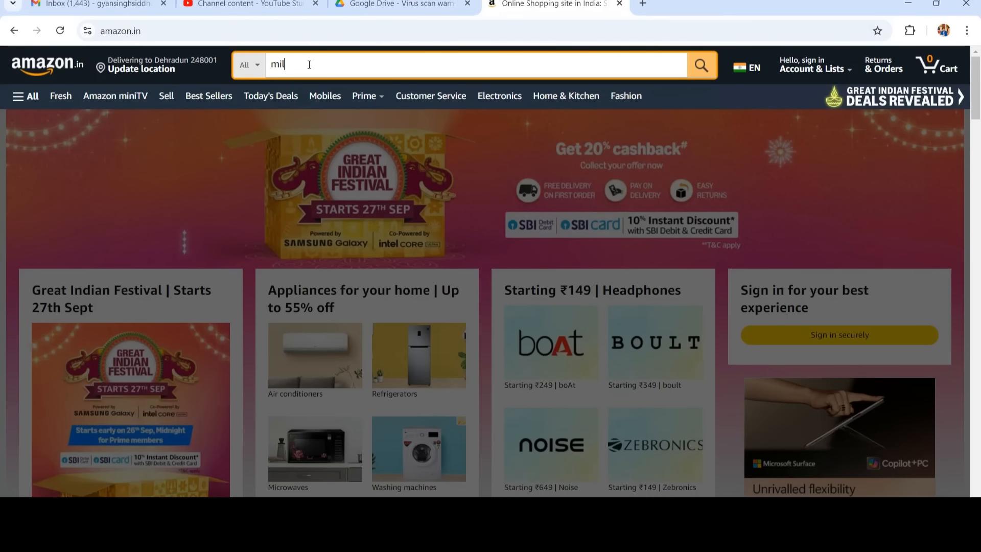
{"action": "type", "text": "k software"}
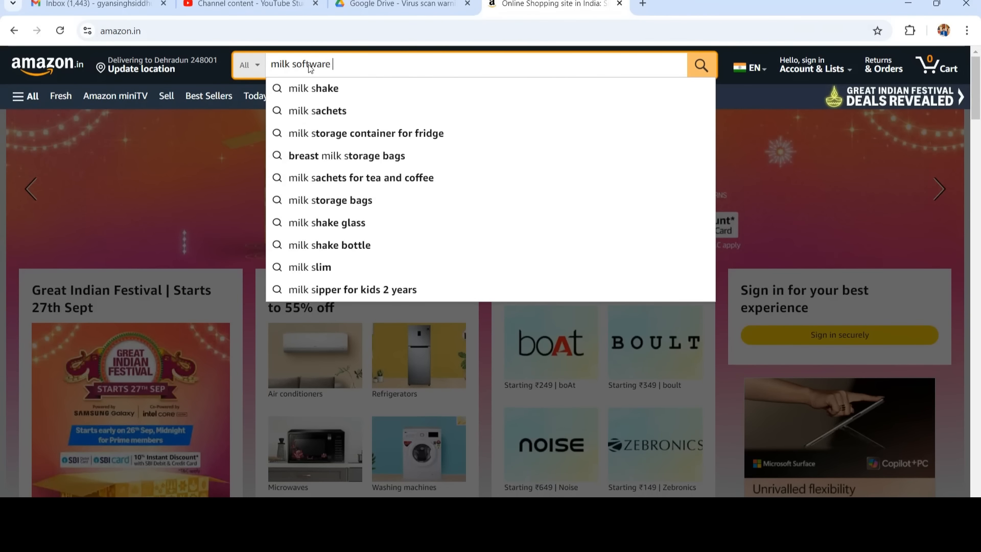
{"action": "key", "text": "Return"}
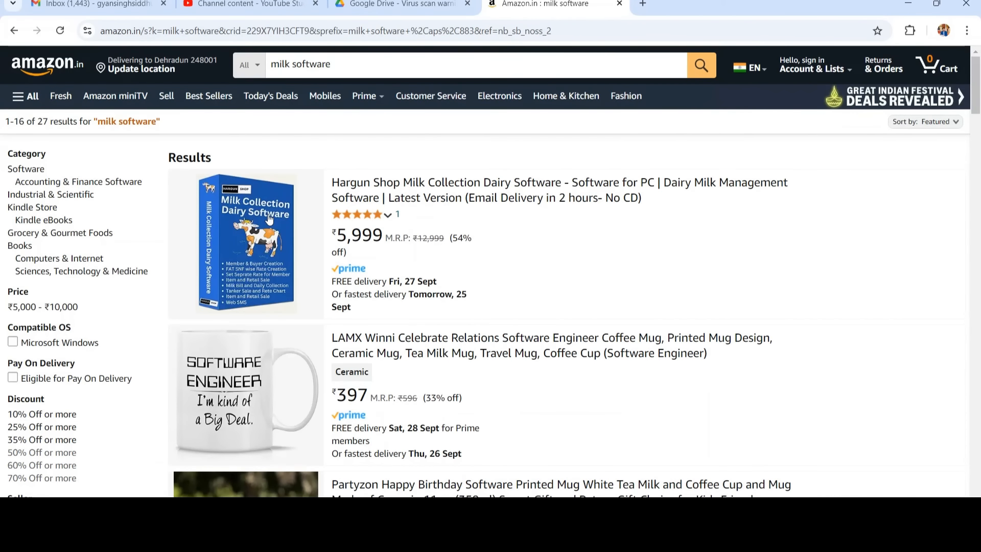
Open and scroll through the Hargun Shop dairy software product page, then return to the File Explorer folder.
{"action": "left_click", "coordinate": [378, 185]}
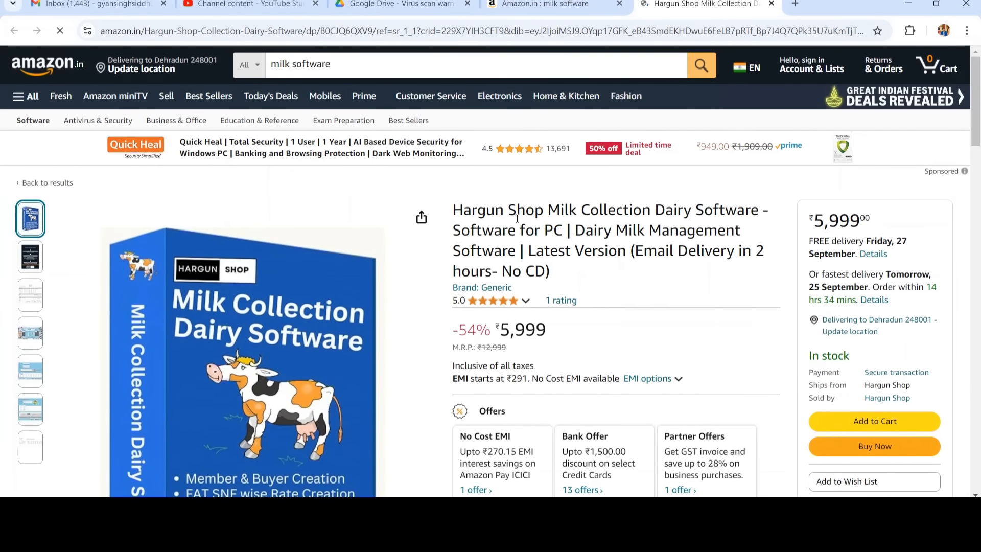
{"action": "left_click_drag", "start_coordinate": [453, 210], "coordinate": [627, 229]}
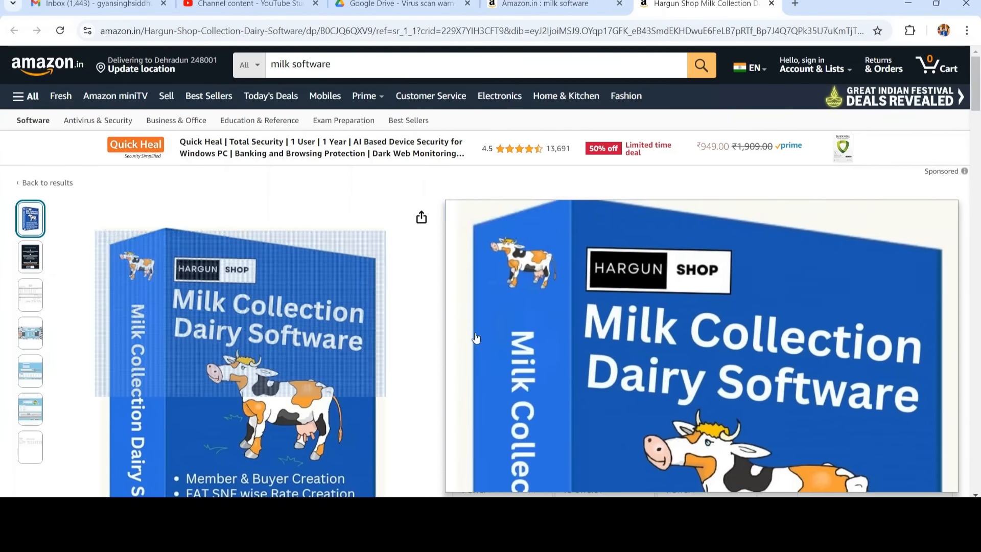
{"action": "scroll", "coordinate": [650, 367], "scroll_direction": "down", "scroll_amount": 3}
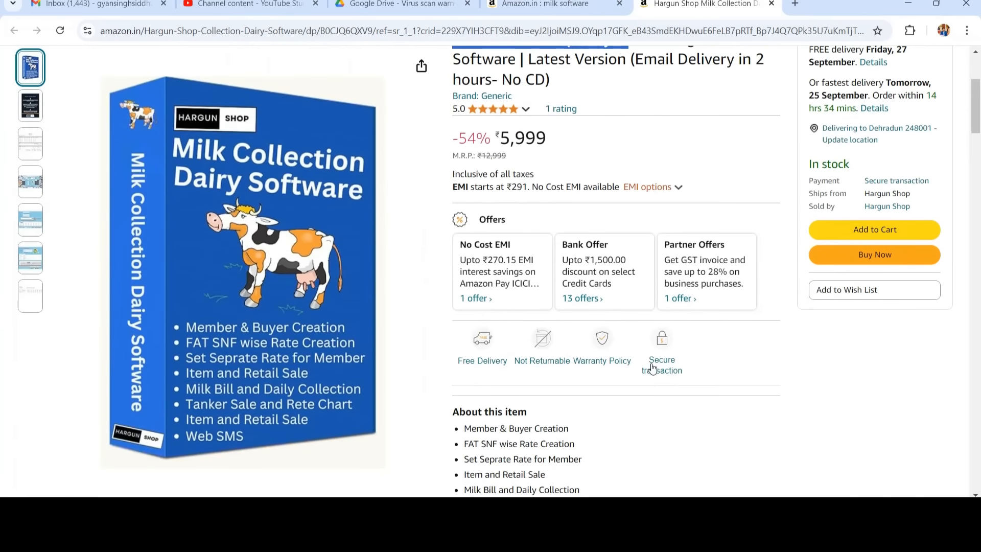
{"action": "scroll", "coordinate": [637, 455], "scroll_direction": "down", "scroll_amount": 2}
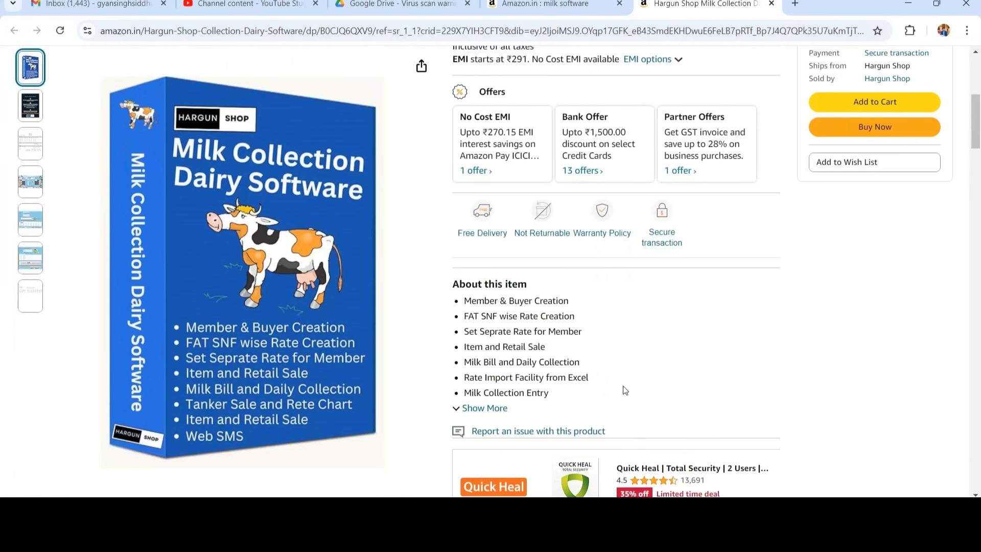
{"action": "scroll", "coordinate": [662, 316], "scroll_direction": "up", "scroll_amount": 5}
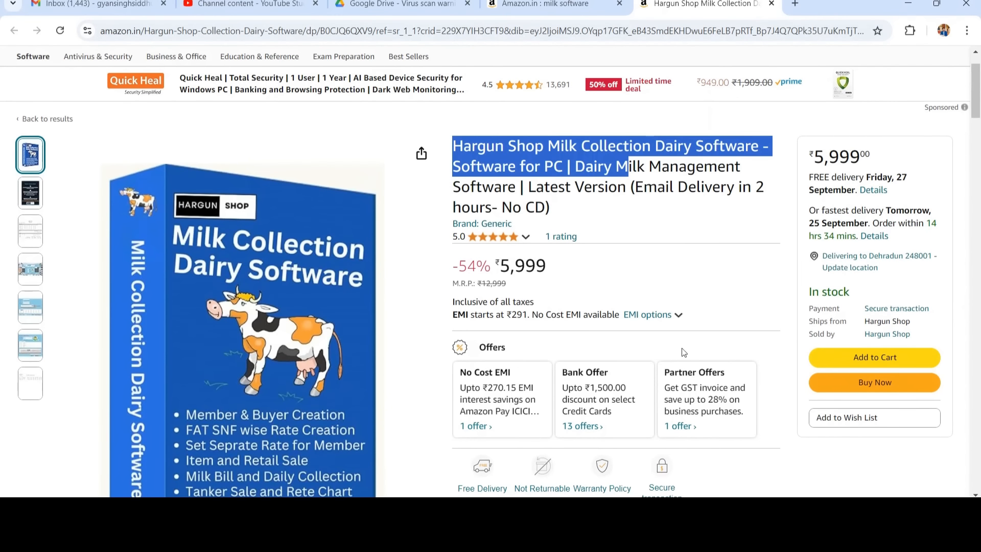
{"action": "mouse_move", "coordinate": [708, 531]}
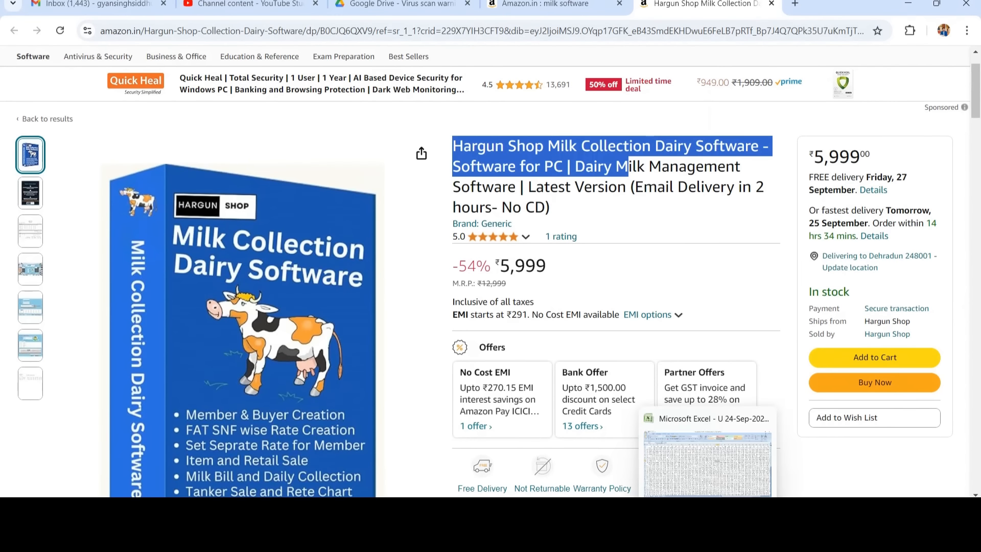
{"action": "mouse_move", "coordinate": [399, 532]}
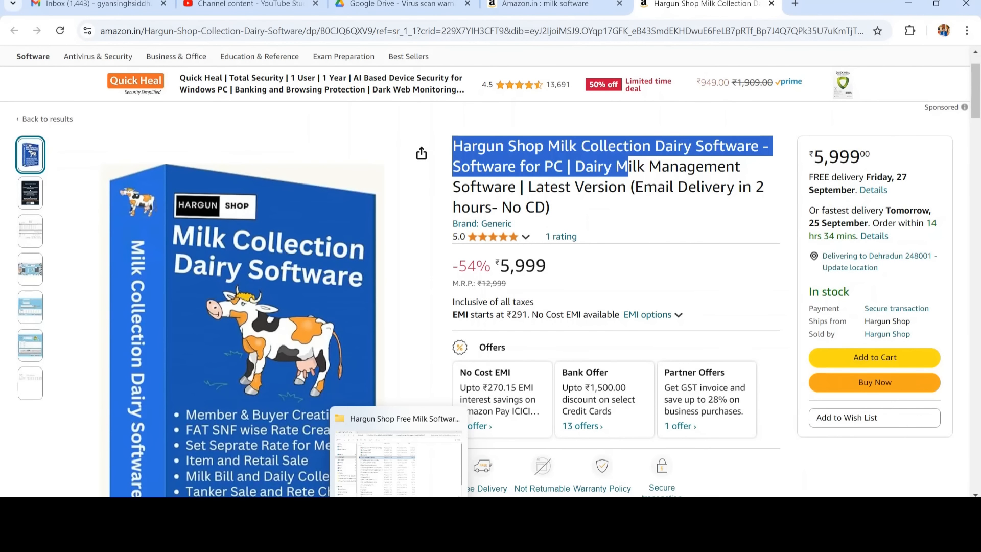
{"action": "left_click", "coordinate": [398, 455]}
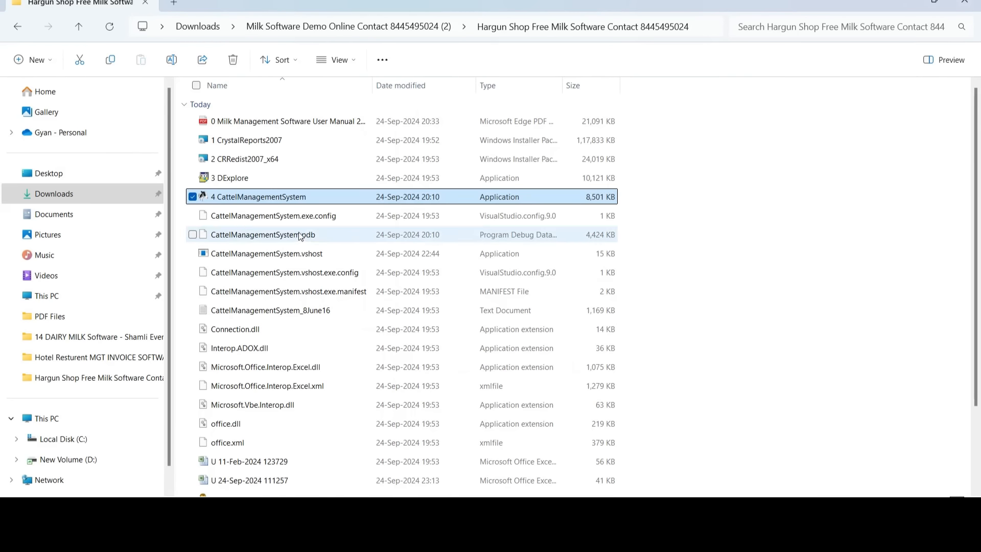
Launch 4 CattelManagementSystem from the folder and log in as USER with the account password.
{"action": "double_click", "coordinate": [249, 202]}
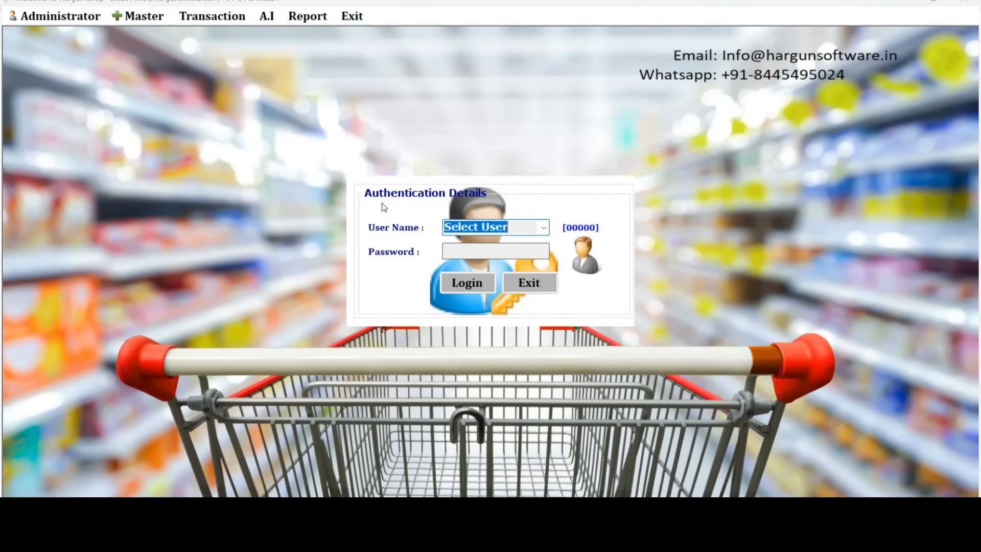
{"action": "key", "text": "Down"}
{"action": "key", "text": "Down"}
{"action": "key", "text": "Tab"}
{"action": "type", "text": "123"}
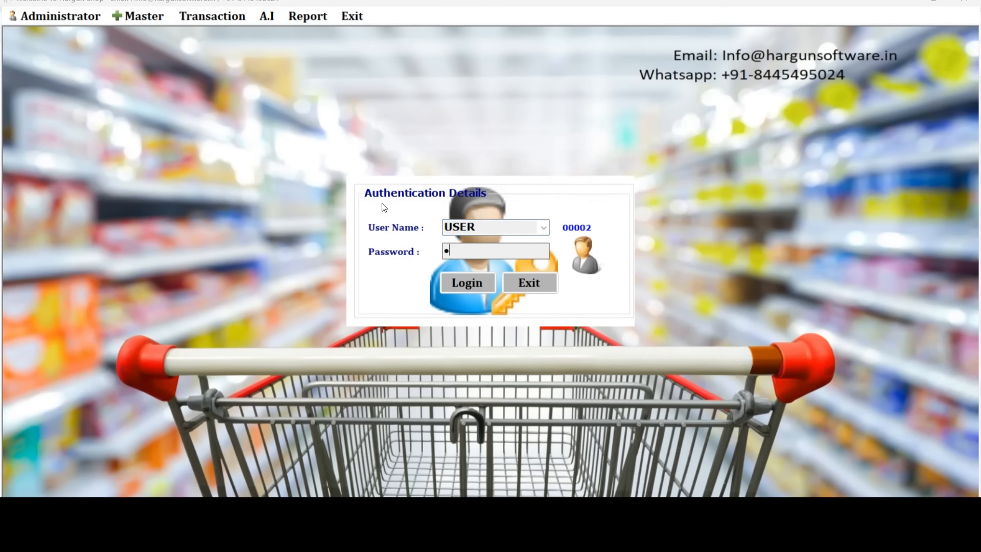
{"action": "type", "text": "45"}
{"action": "left_click", "coordinate": [462, 289]}
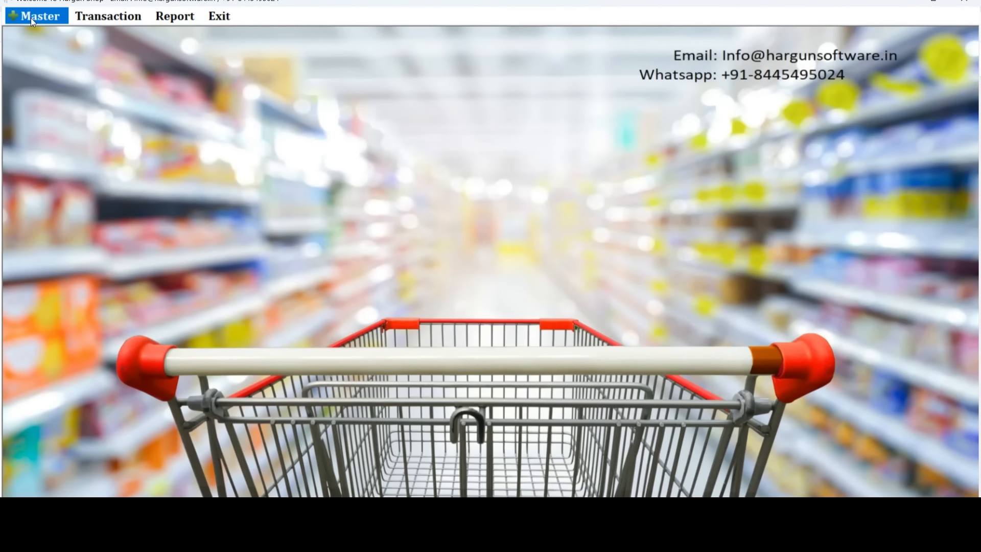
{"action": "left_click", "coordinate": [31, 16]}
{"action": "left_click", "coordinate": [41, 84]}
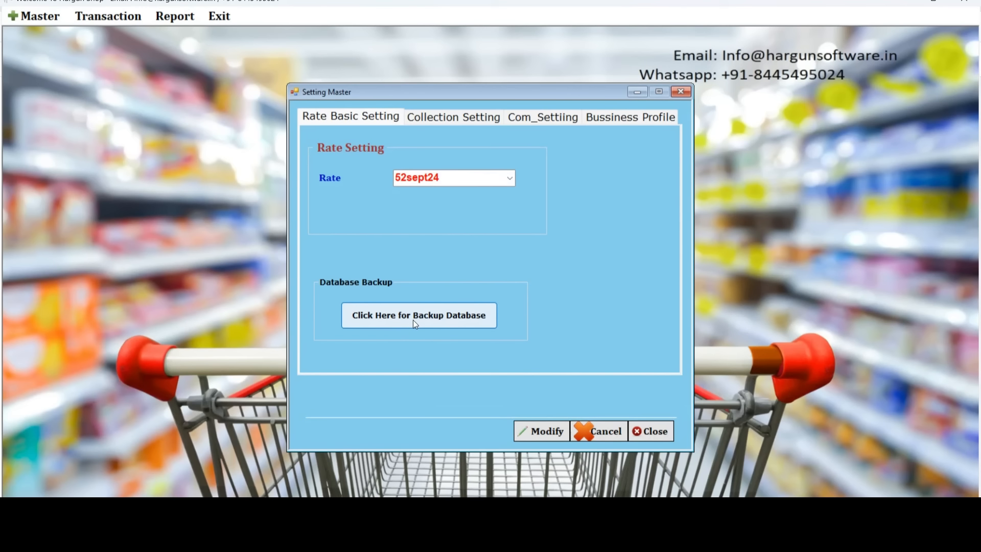
{"action": "left_click", "coordinate": [401, 316]}
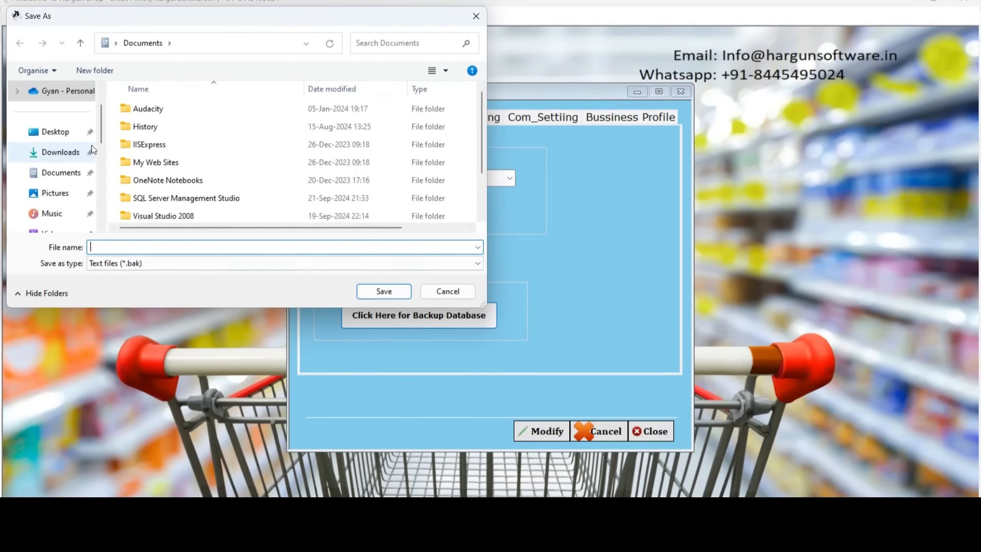
{"action": "left_click_drag", "start_coordinate": [100, 115], "coordinate": [101, 103]}
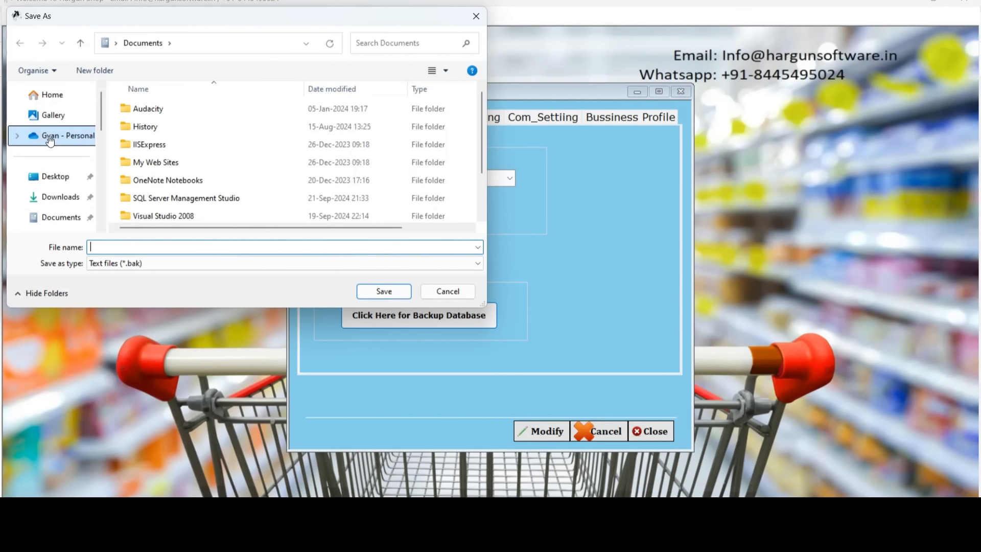
{"action": "left_click", "coordinate": [447, 292]}
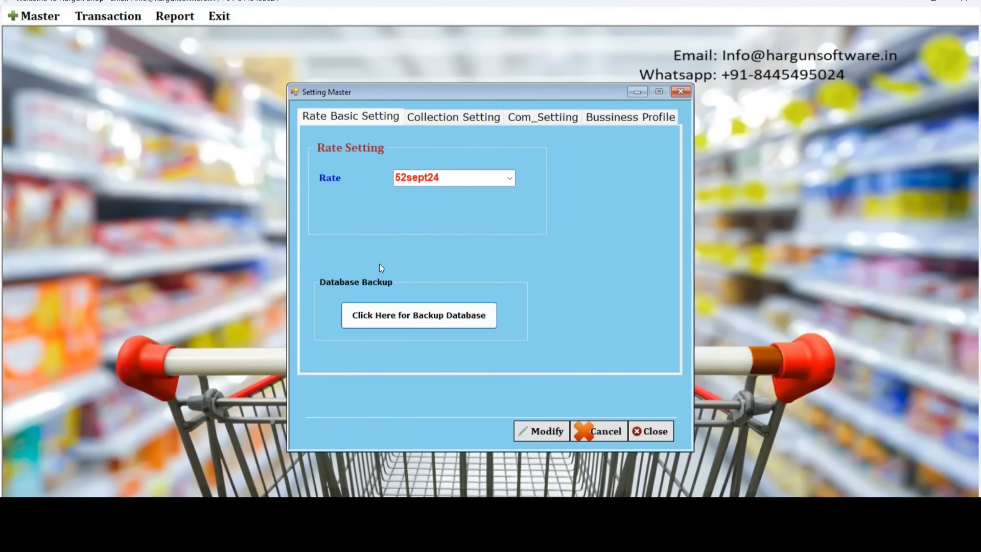
{"action": "left_click", "coordinate": [682, 93]}
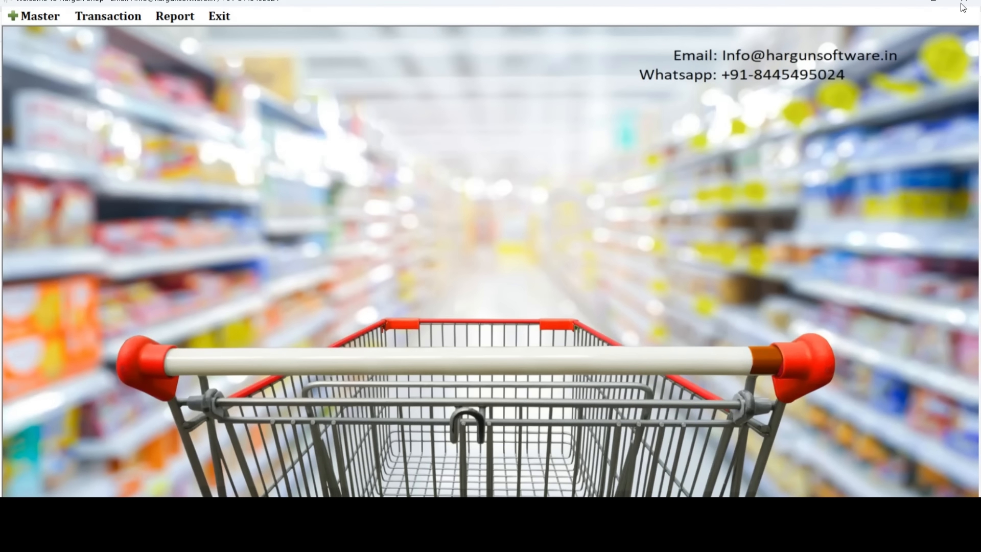
Open Transaction > Milk Collection, start a new entry, show the Amazon page, then close the entry form.
{"action": "left_click", "coordinate": [109, 15]}
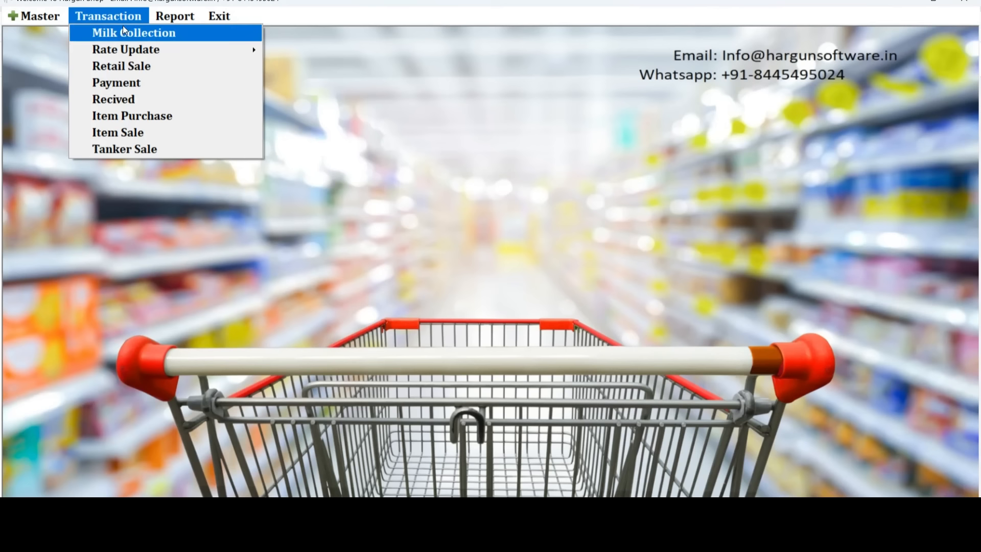
{"action": "left_click", "coordinate": [125, 32]}
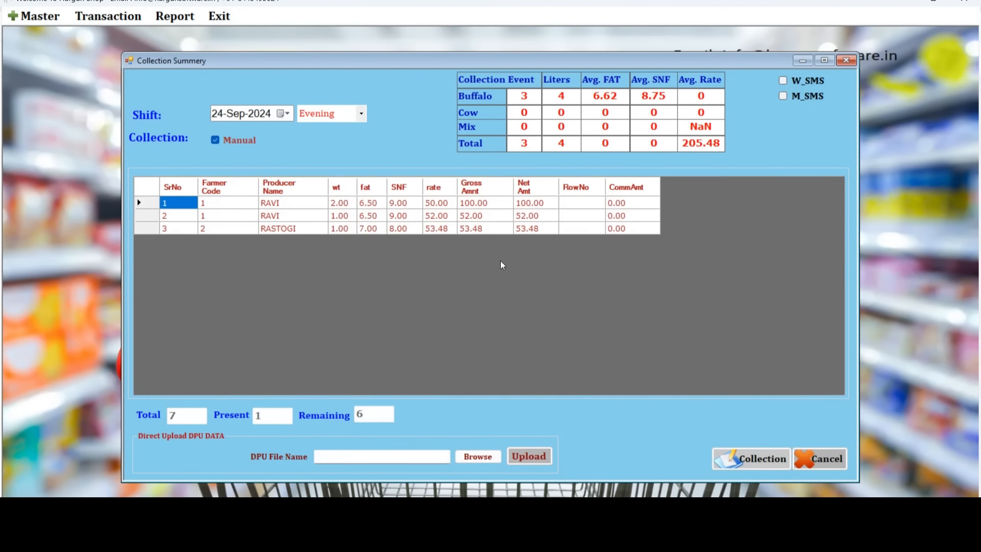
{"action": "left_click", "coordinate": [736, 456]}
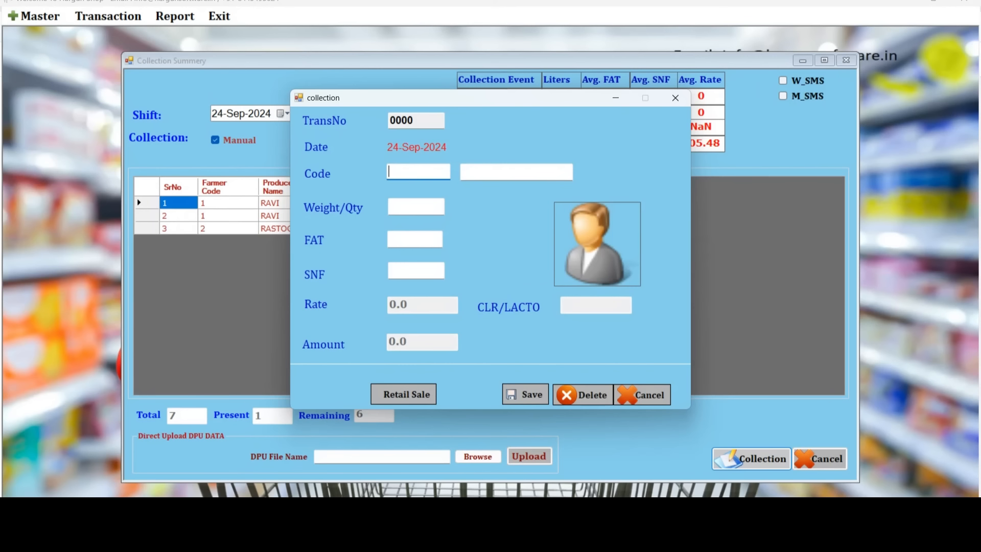
{"action": "mouse_move", "coordinate": [511, 536]}
{"action": "left_click", "coordinate": [511, 455]}
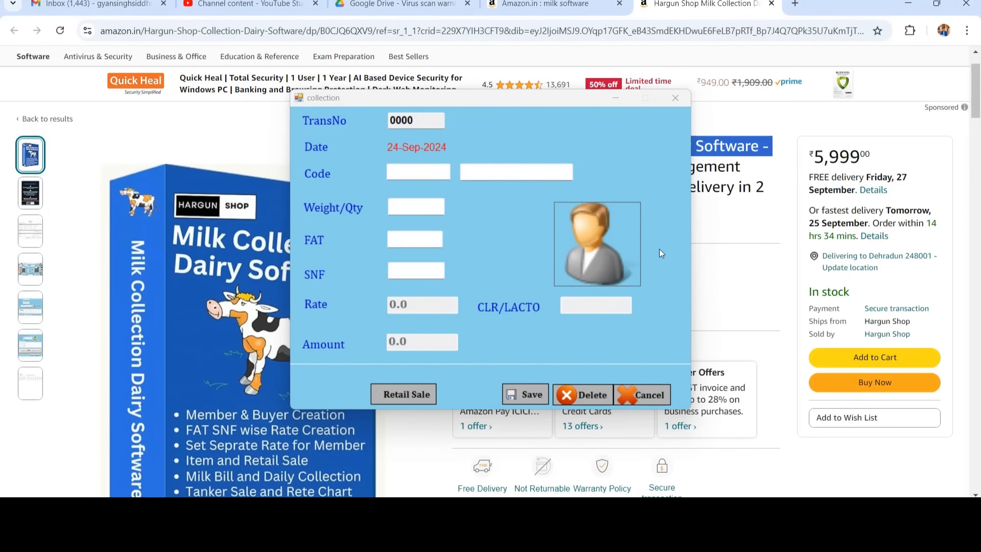
{"action": "left_click", "coordinate": [676, 97]}
Return to the top of the Hargun Shop Milk Collection Dairy Software listing on Amazon.in.
{"action": "scroll", "coordinate": [444, 215], "scroll_direction": "up", "scroll_amount": 2}
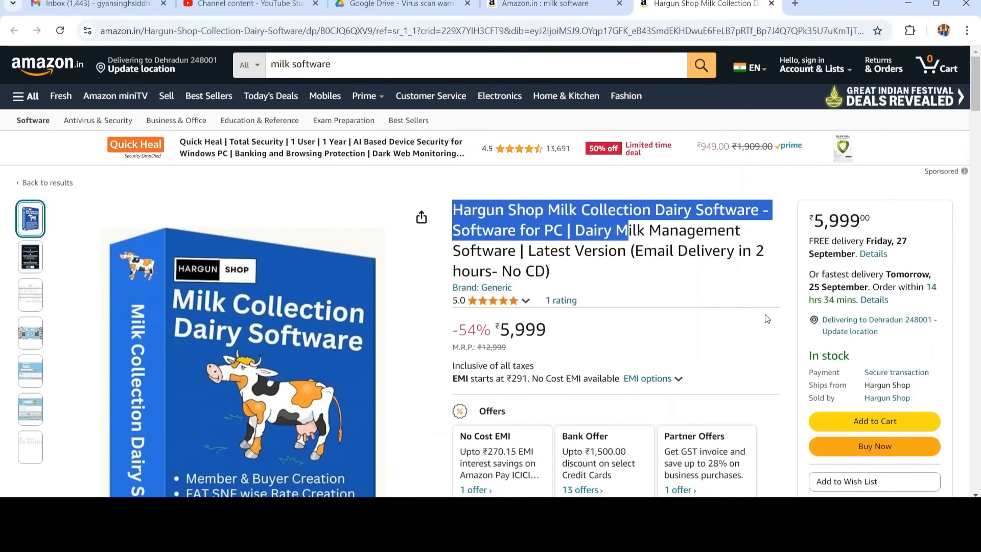
{"action": "left_click", "coordinate": [337, 66]}
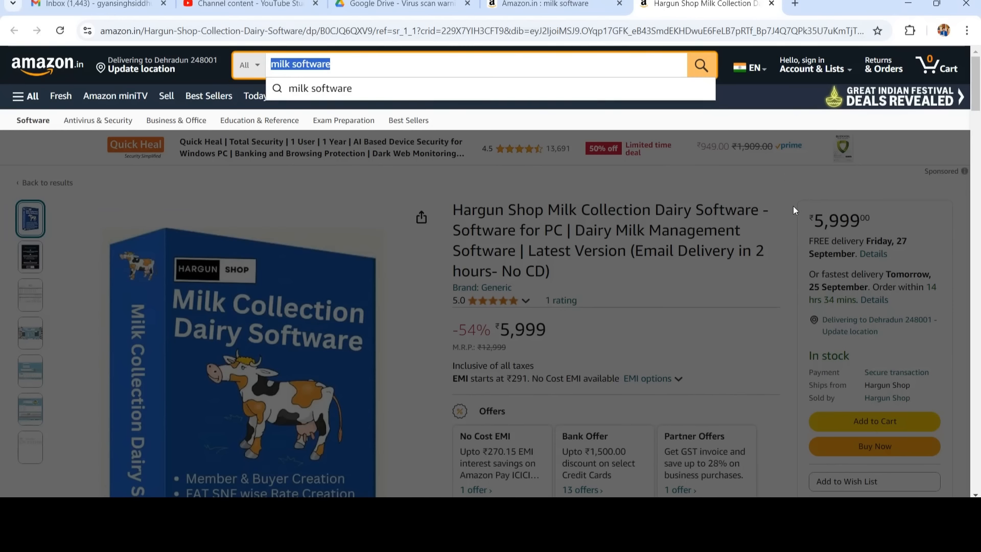
{"action": "left_click", "coordinate": [775, 184]}
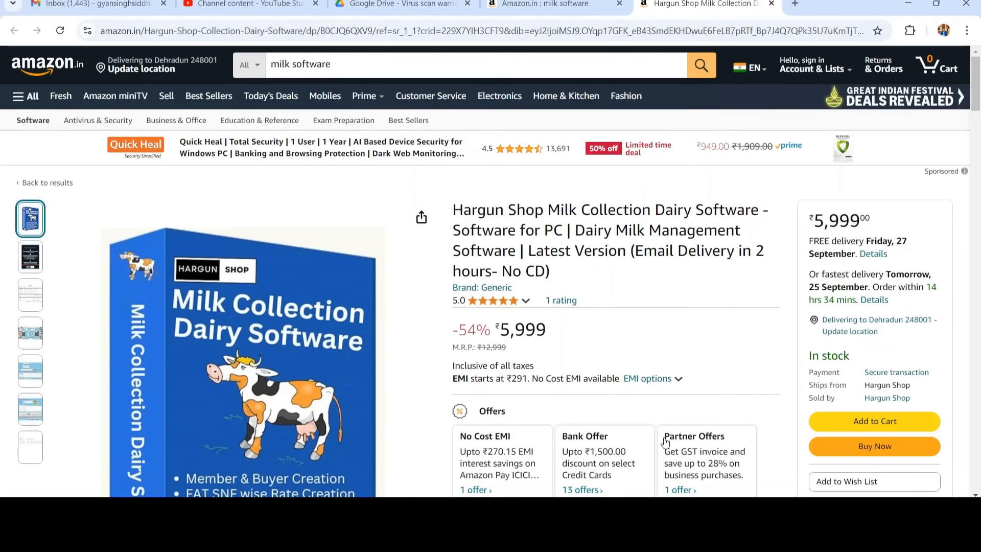
Check the EMI payment options, then highlight the ₹5,999 price.
{"action": "left_click", "coordinate": [649, 378]}
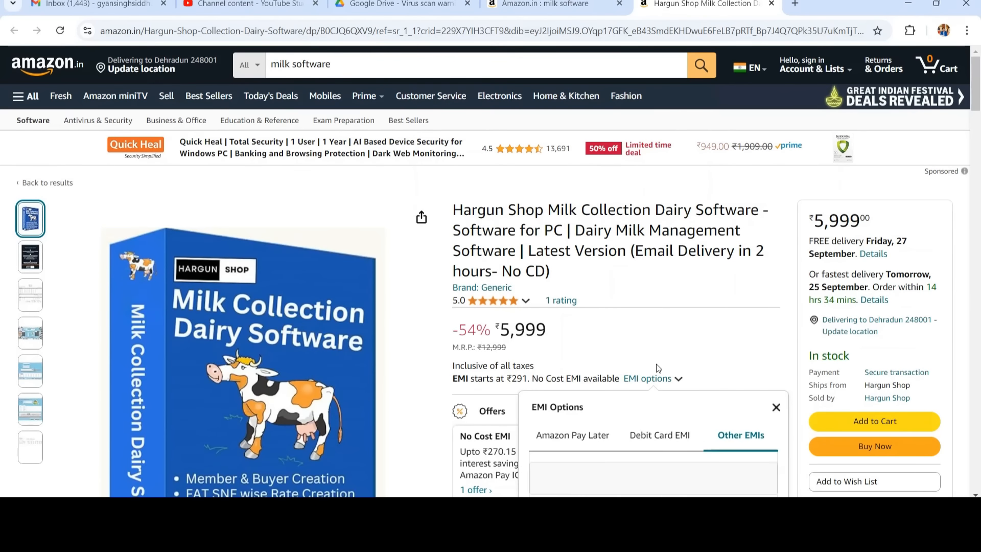
{"action": "left_click", "coordinate": [775, 405]}
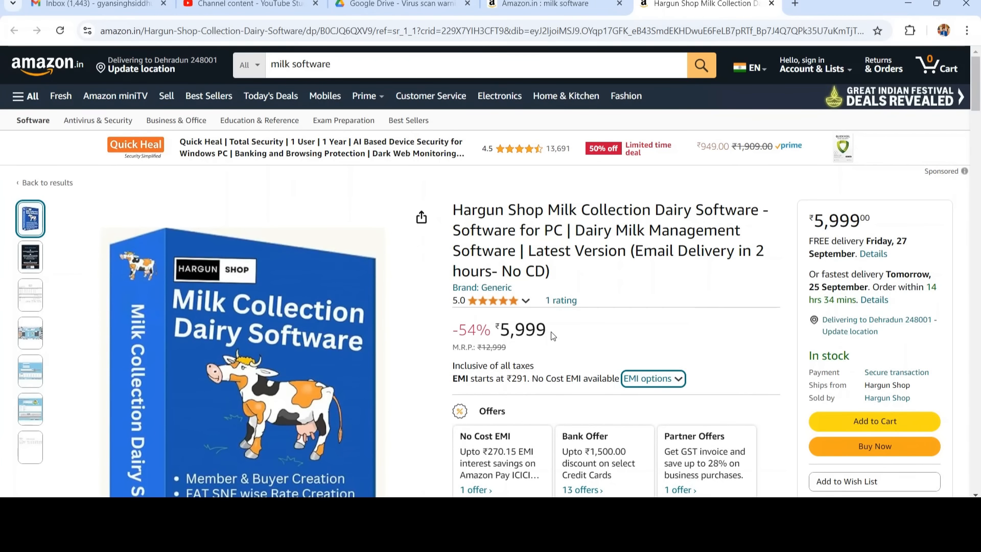
{"action": "left_click_drag", "start_coordinate": [551, 332], "coordinate": [502, 326]}
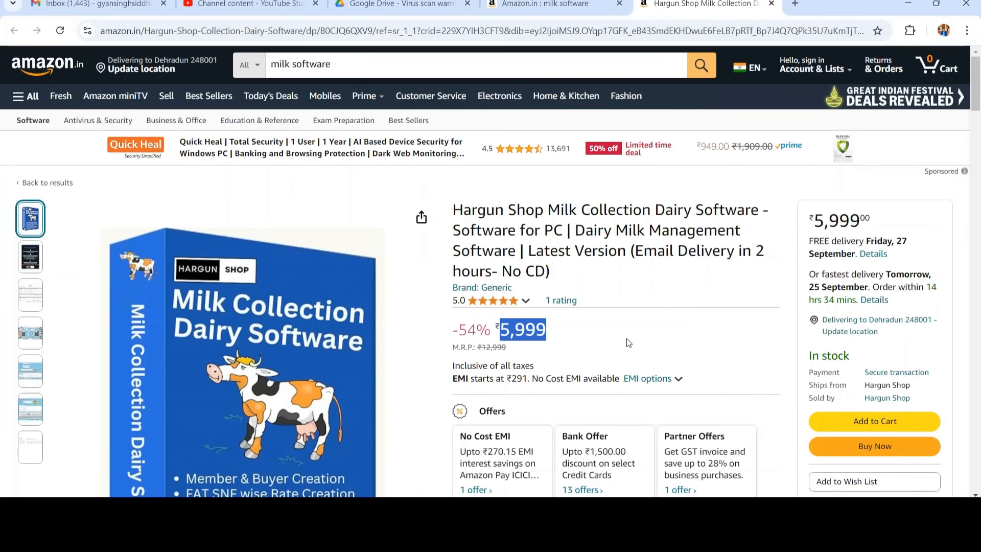